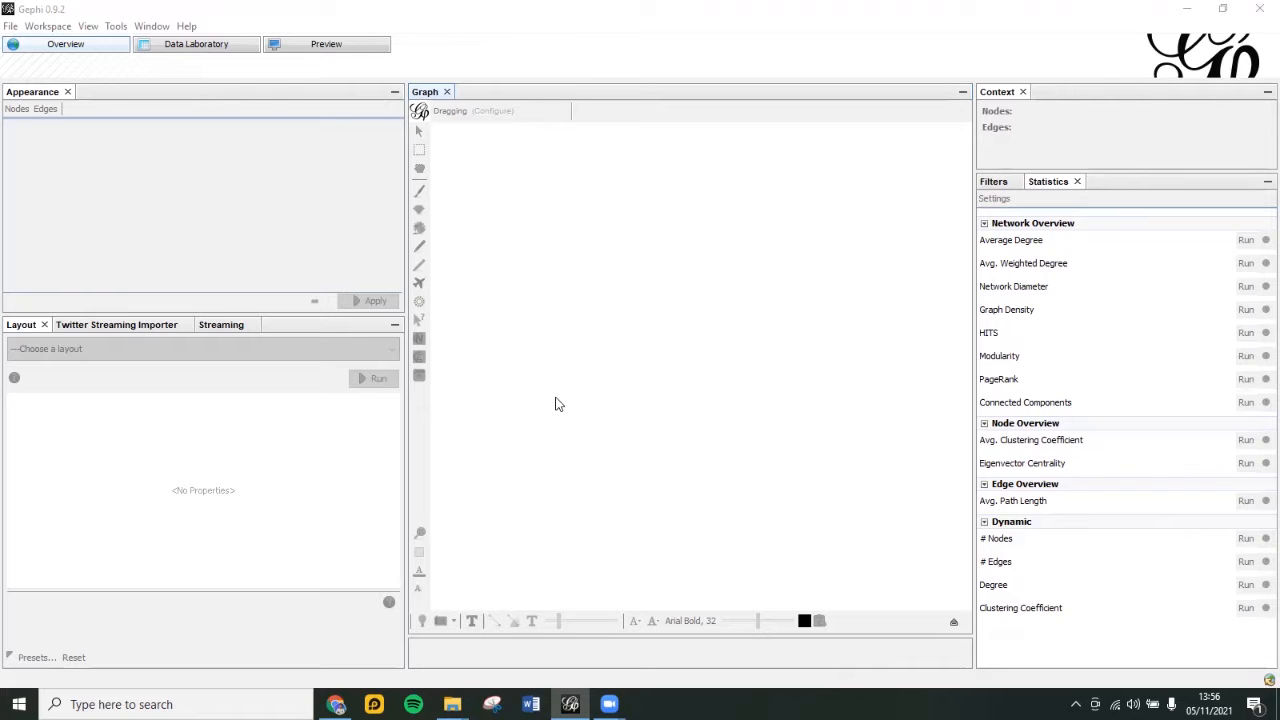
# - Open the graph file net_PSSI.gexf from the Desktop
pyautogui.click(10, 26)
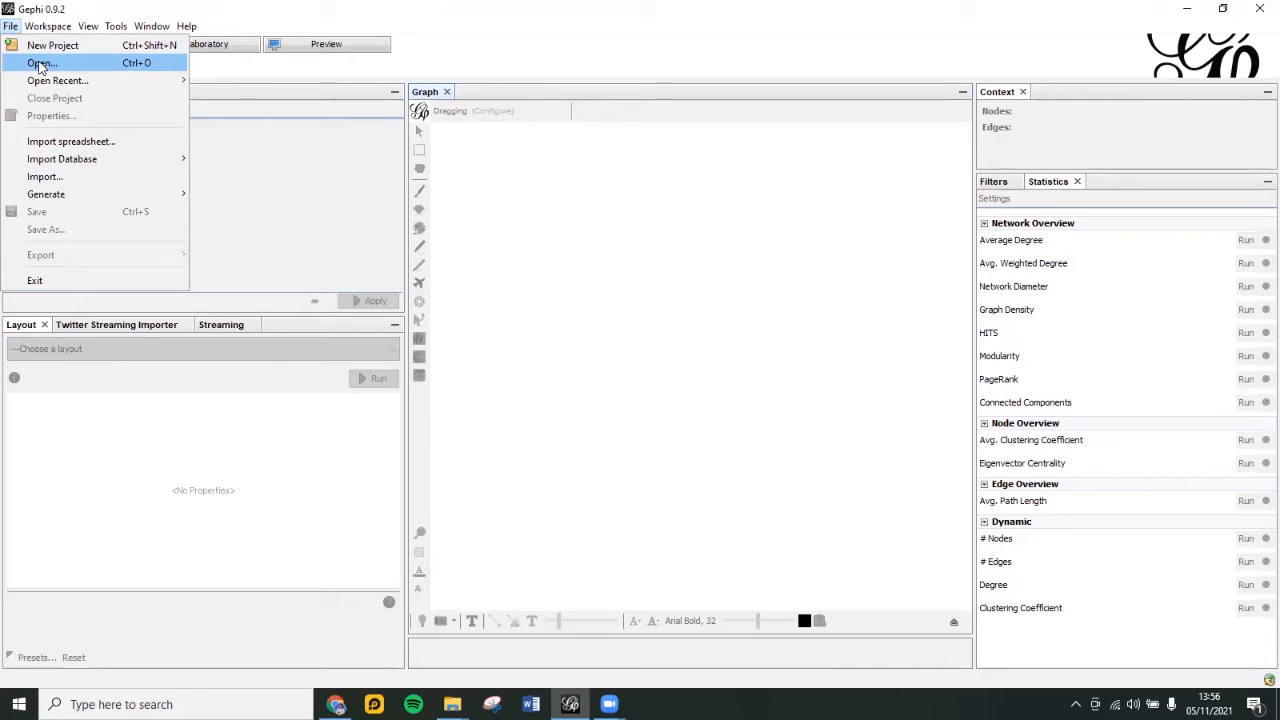
pyautogui.click(41, 64)
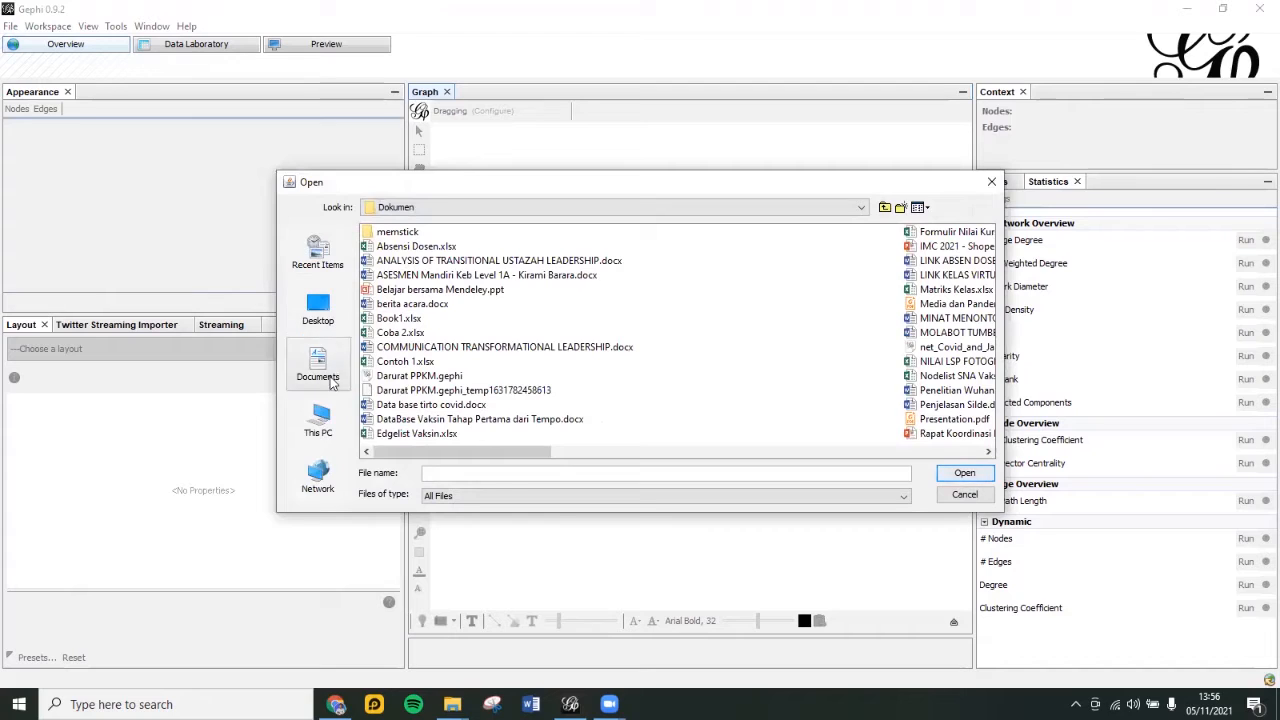
pyautogui.click(318, 310)
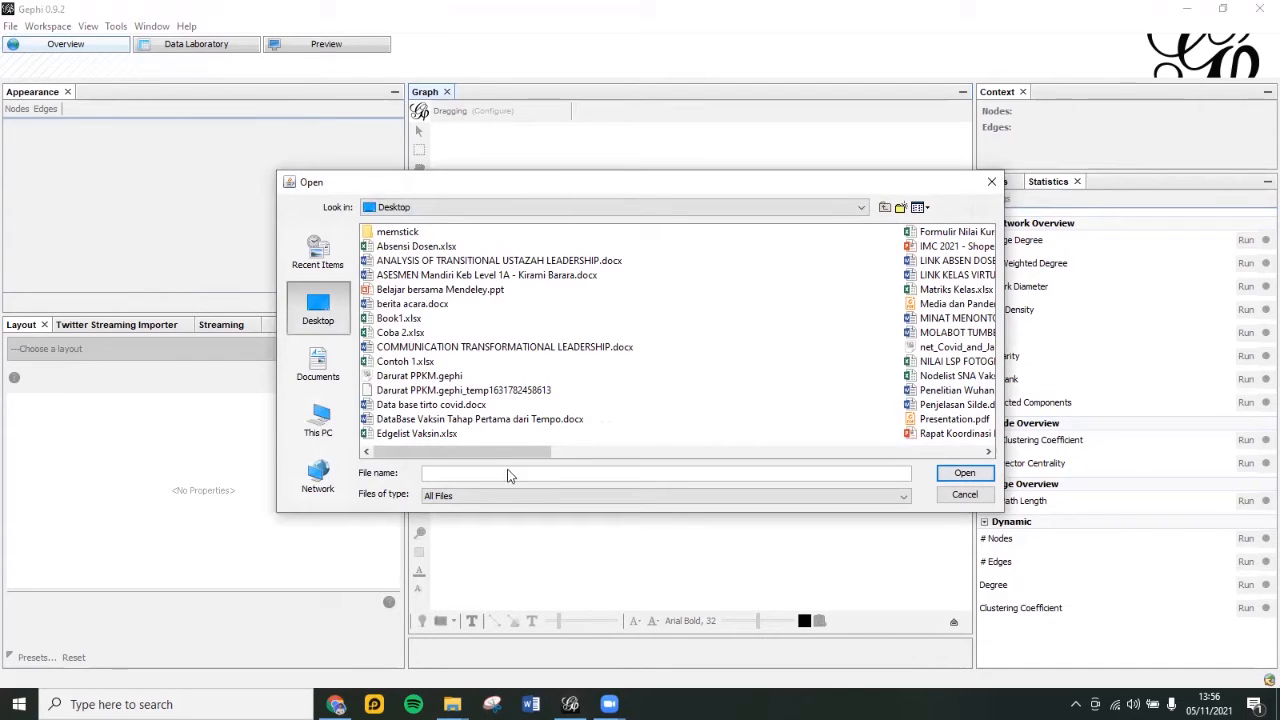
pyautogui.moveTo(535, 452); pyautogui.dragTo(980, 450)
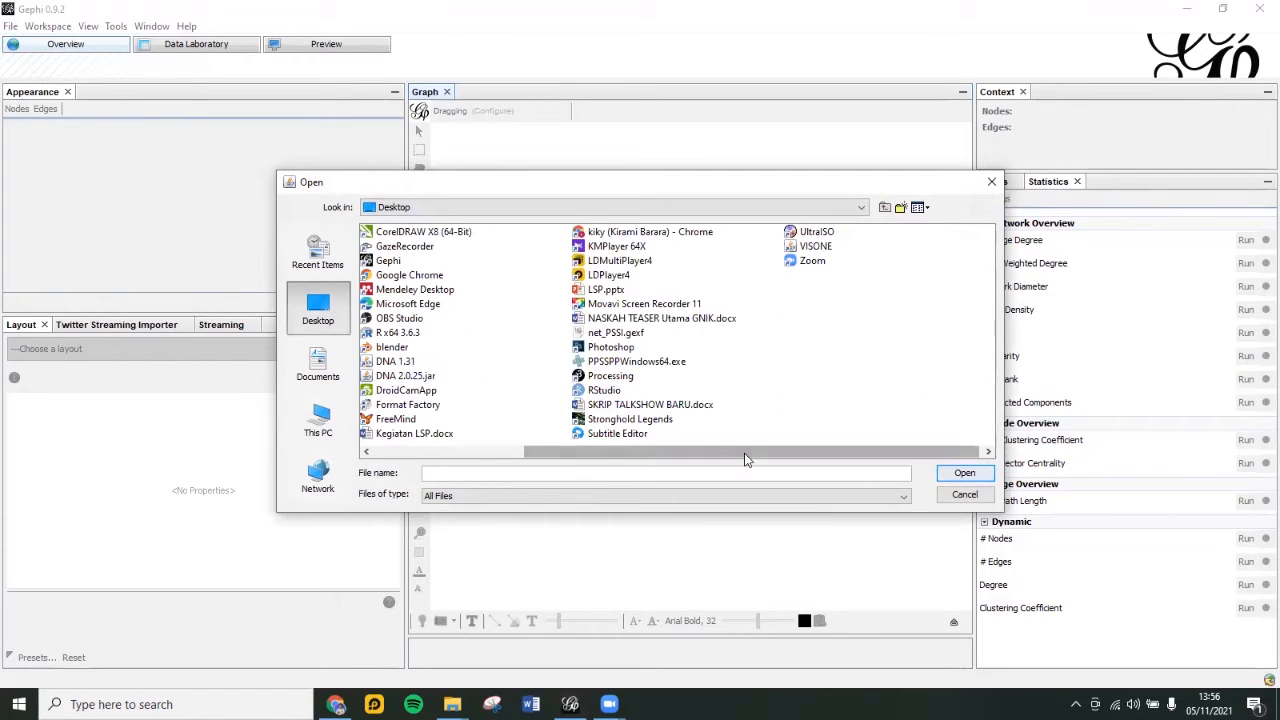
pyautogui.click(631, 336)
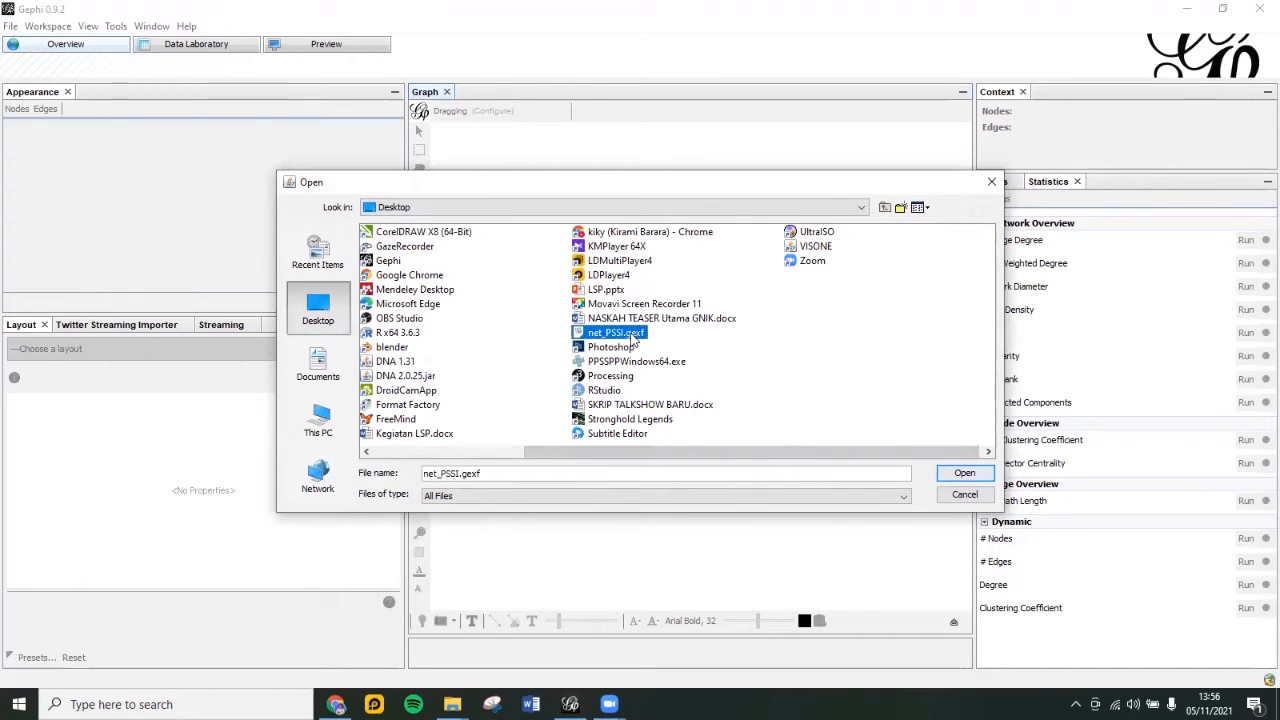
pyautogui.click(966, 476)
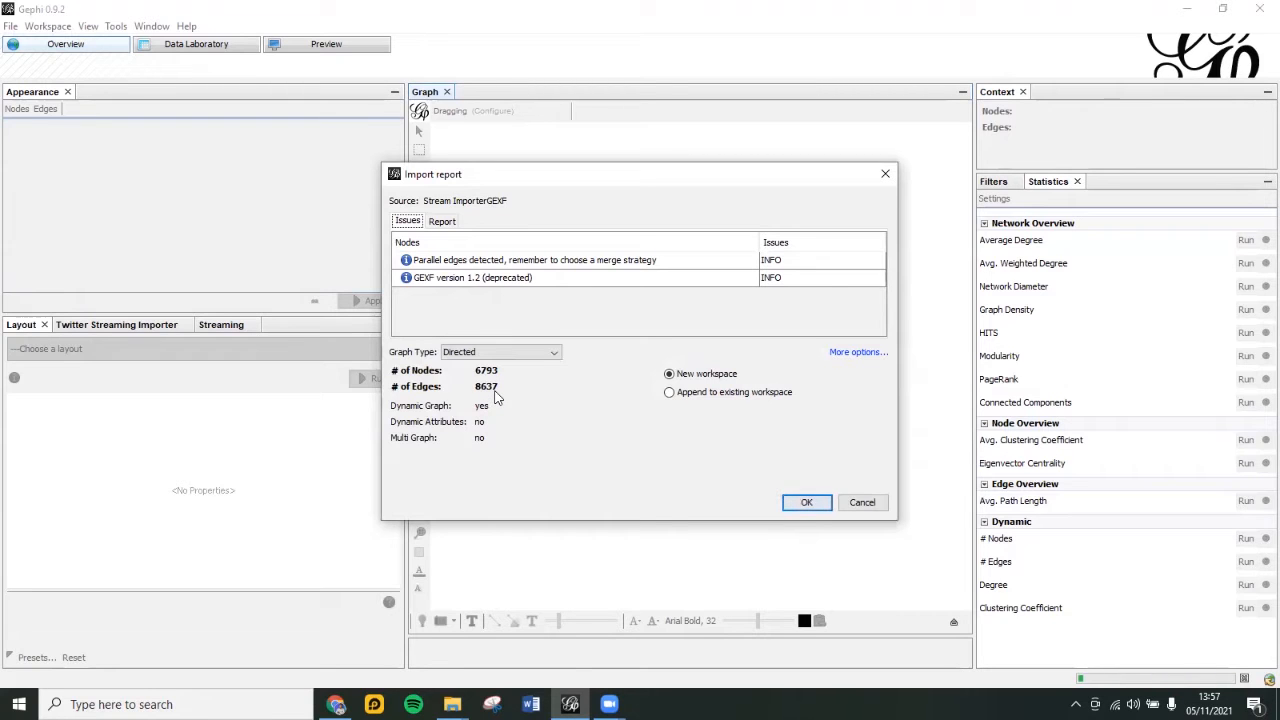
# - Import the network as a Directed graph appended to the existing workspace and dismiss the import issues list
pyautogui.click(529, 352)
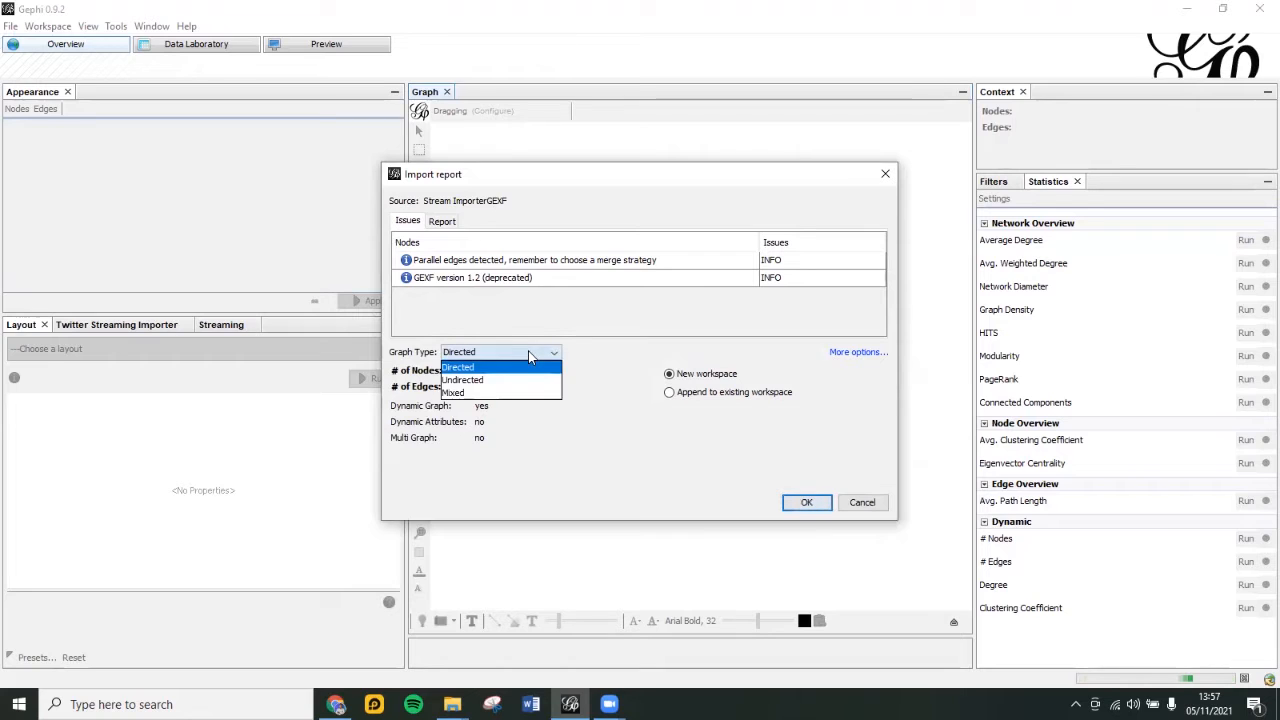
pyautogui.click(506, 369)
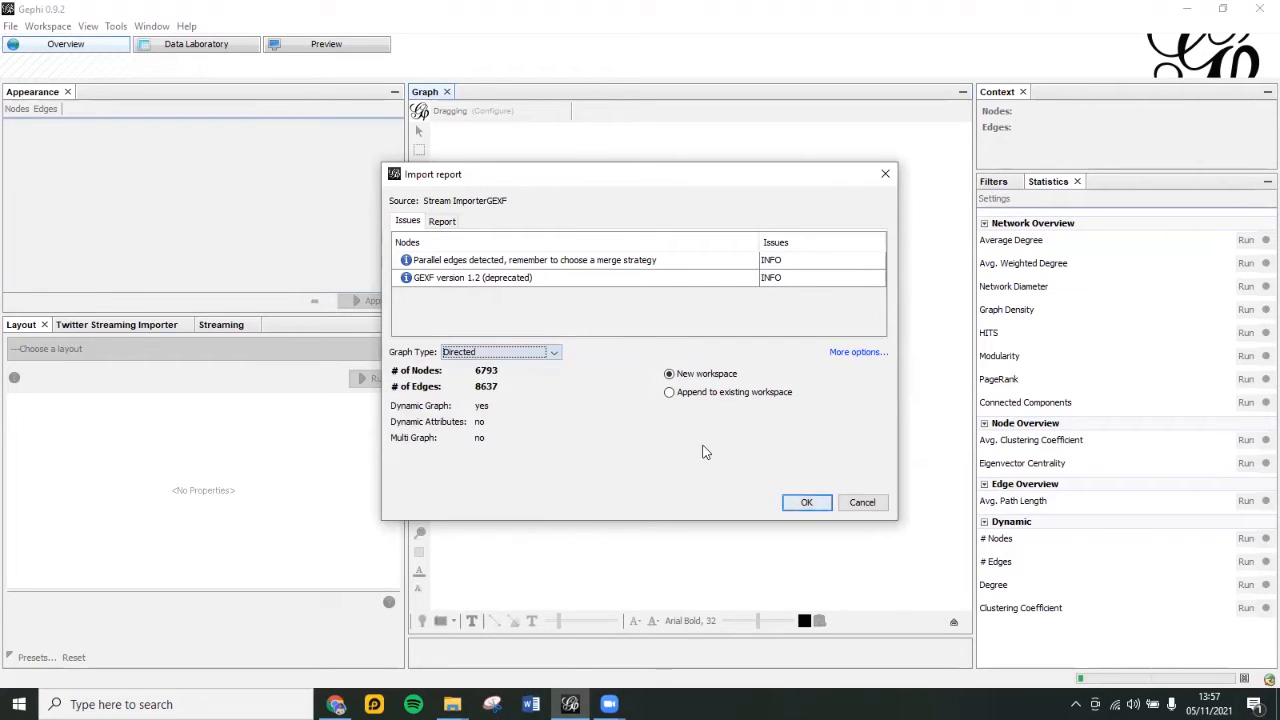
pyautogui.click(688, 395)
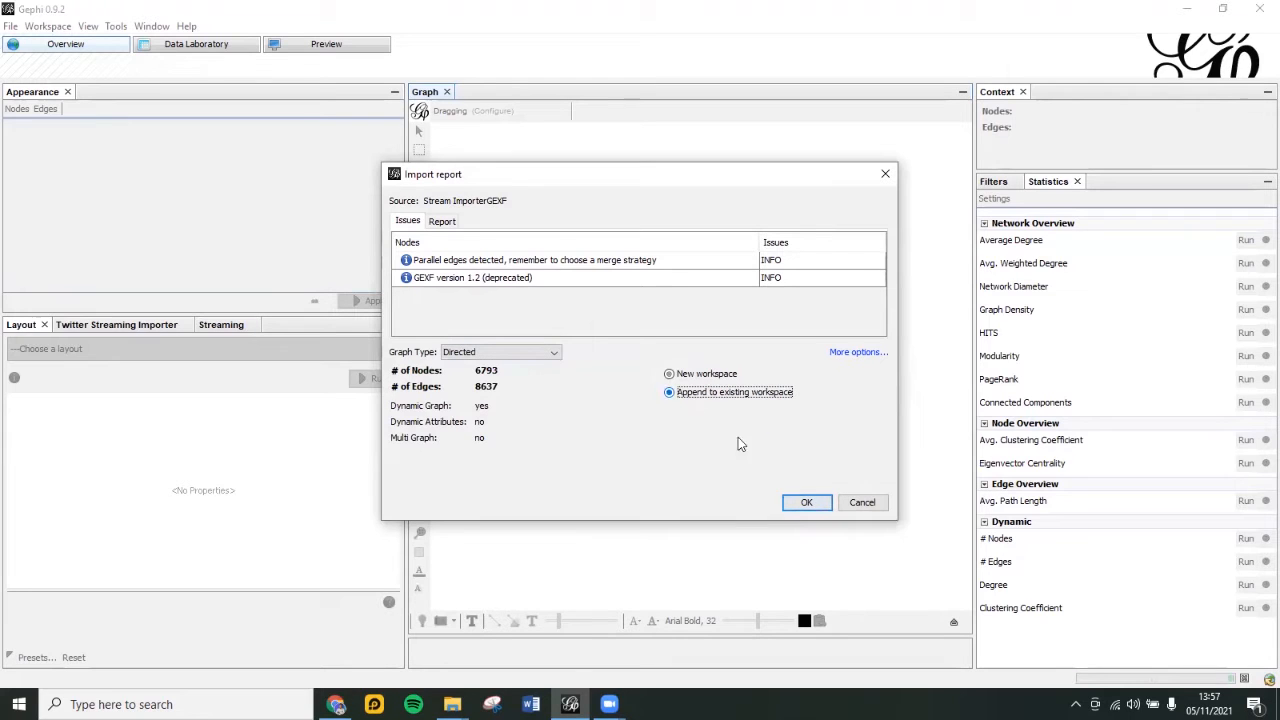
pyautogui.click(806, 503)
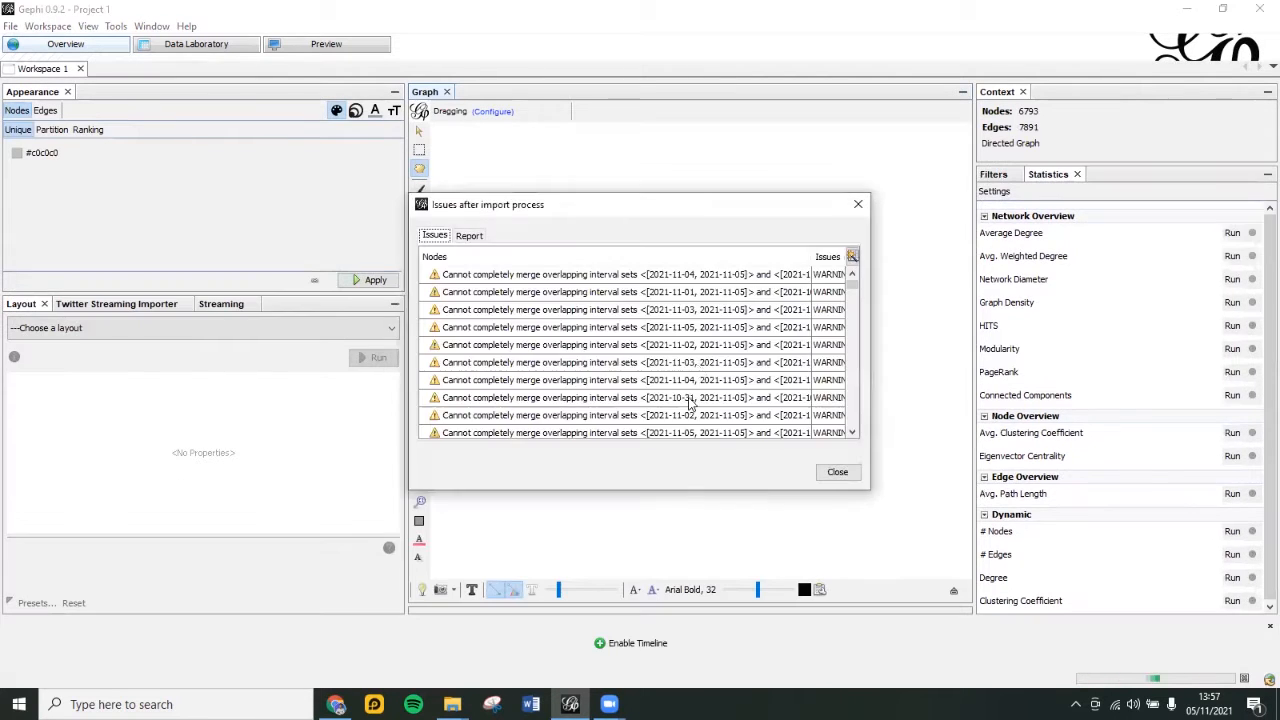
pyautogui.click(838, 474)
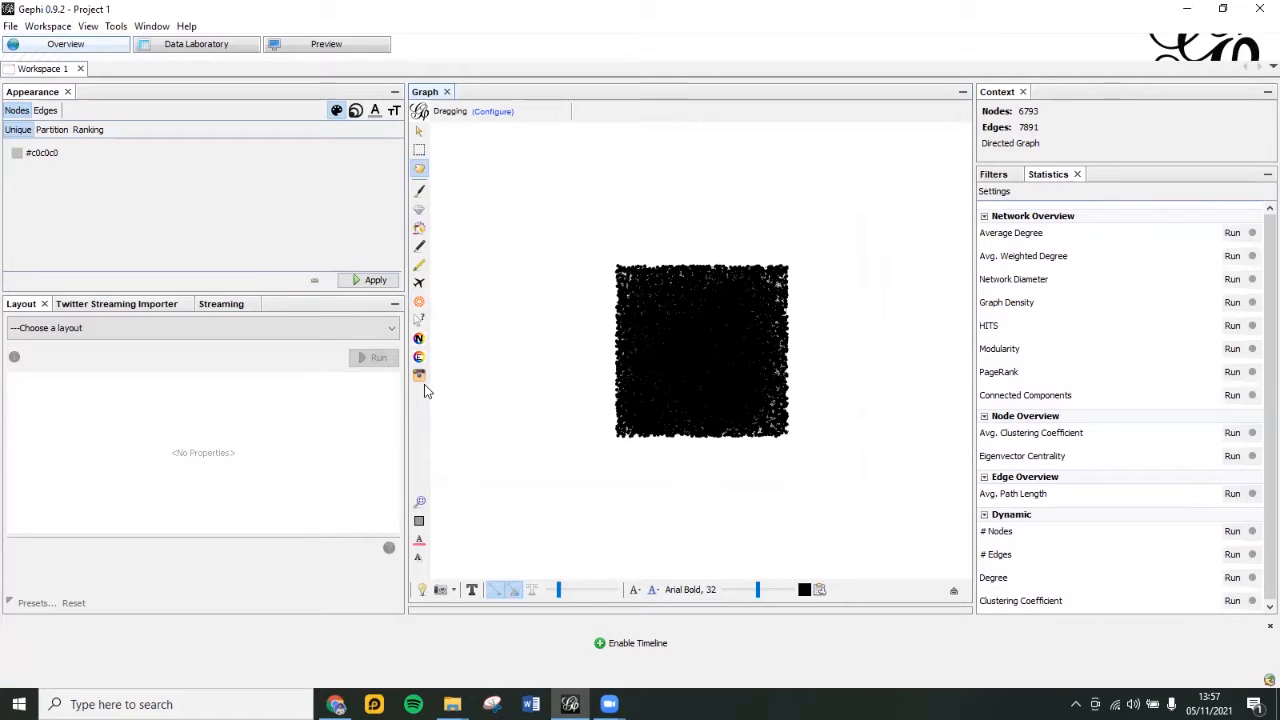
# - Widen the graph area and apply the unique blue colour #1c00ff to all nodes
pyautogui.moveTo(404, 397); pyautogui.dragTo(250, 400)
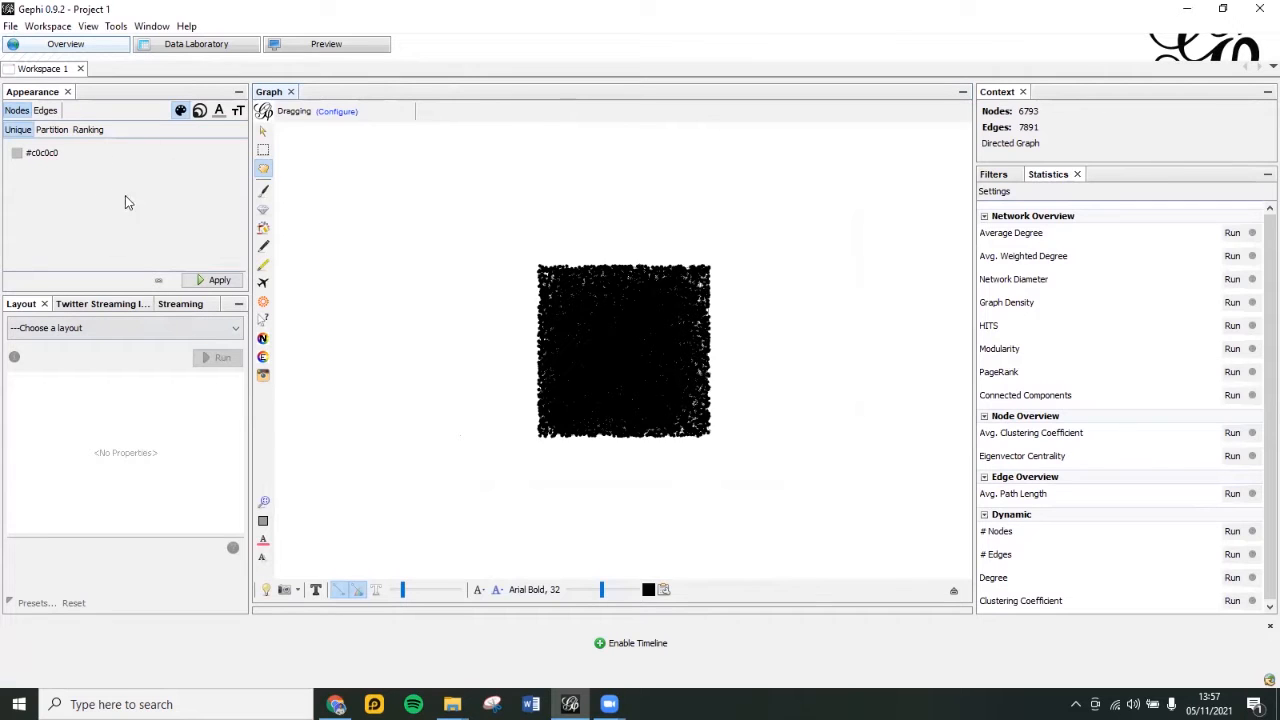
pyautogui.click(16, 131)
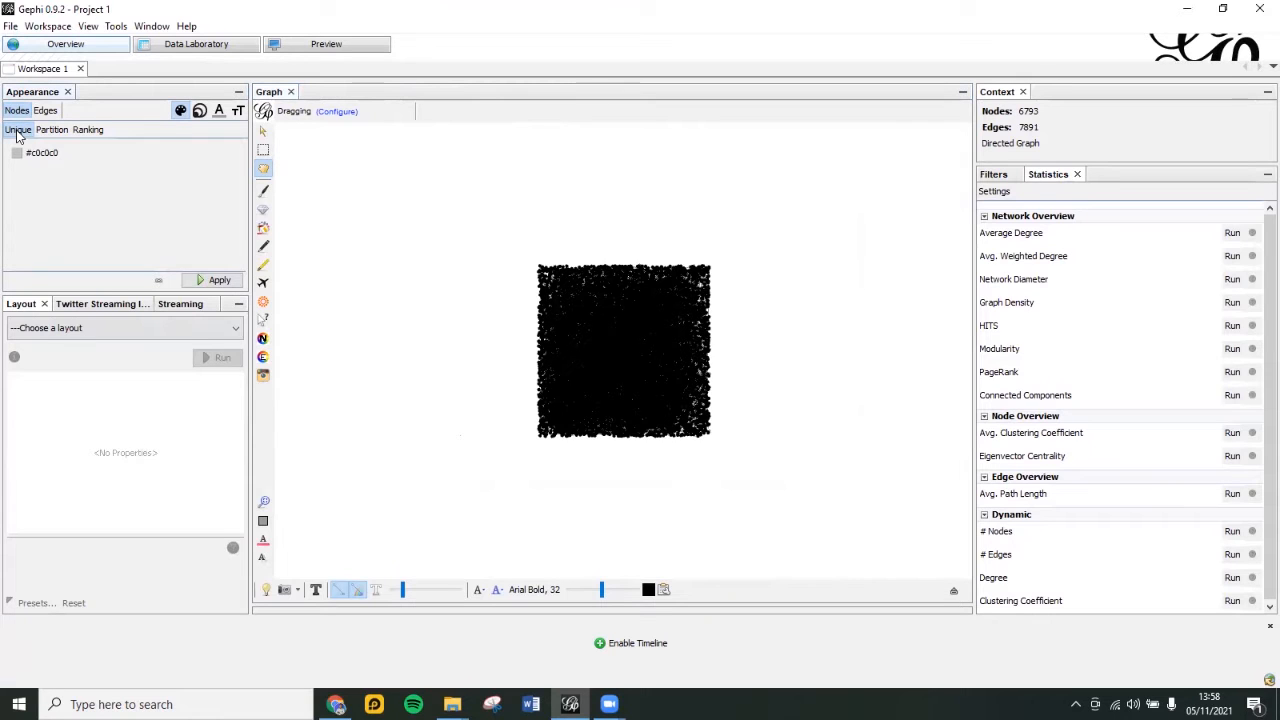
pyautogui.click(19, 156)
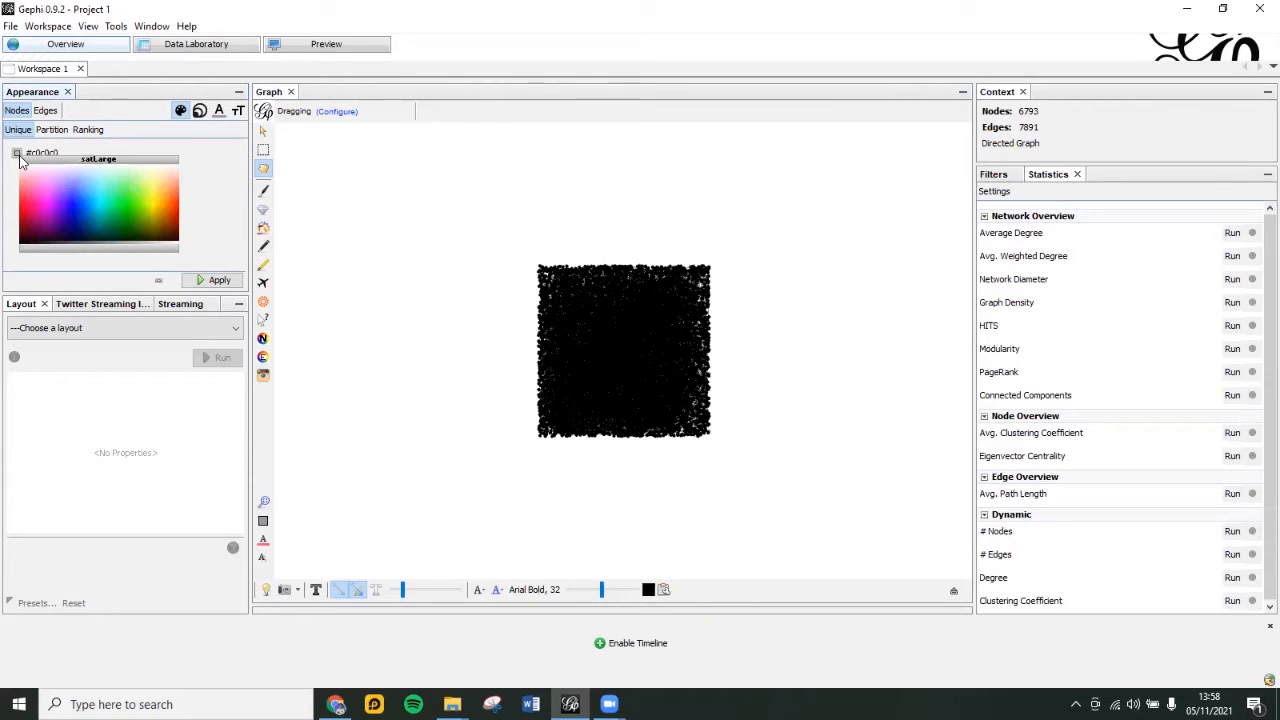
pyautogui.click(70, 210)
pyautogui.click(222, 282)
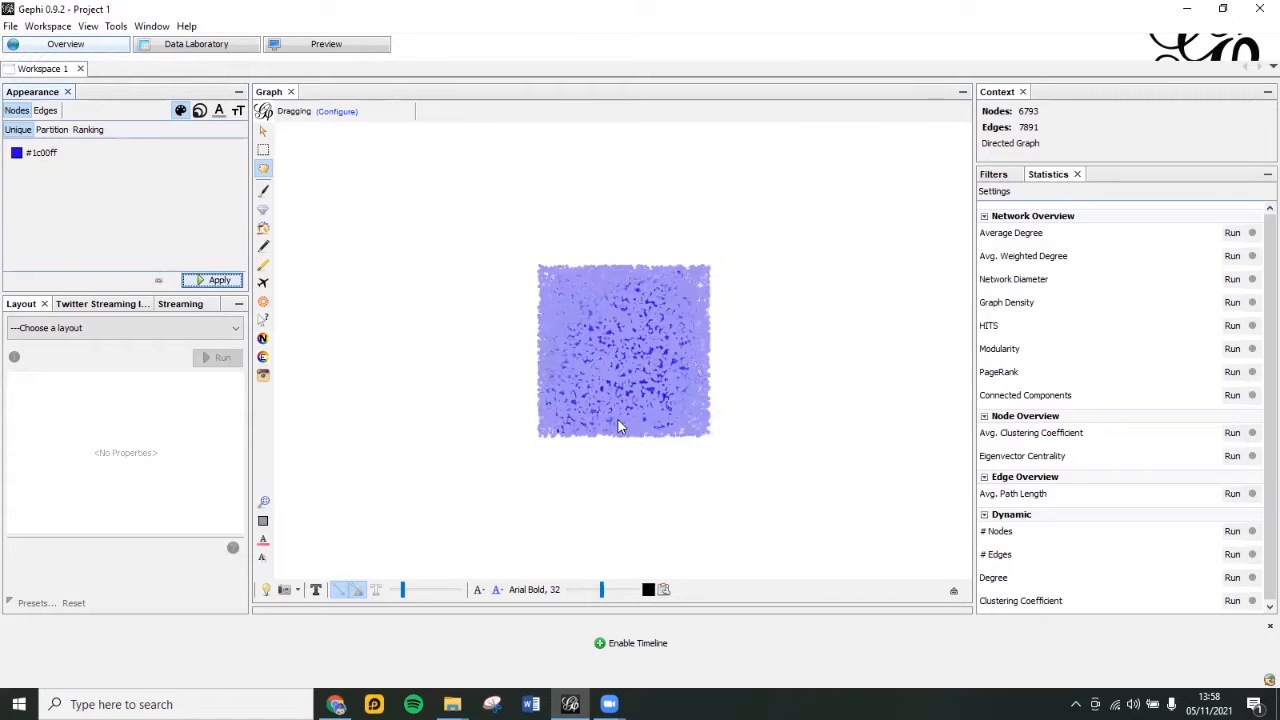
# - Switch the node colouring to Partition and look through the available attributes without choosing one
pyautogui.click(52, 130)
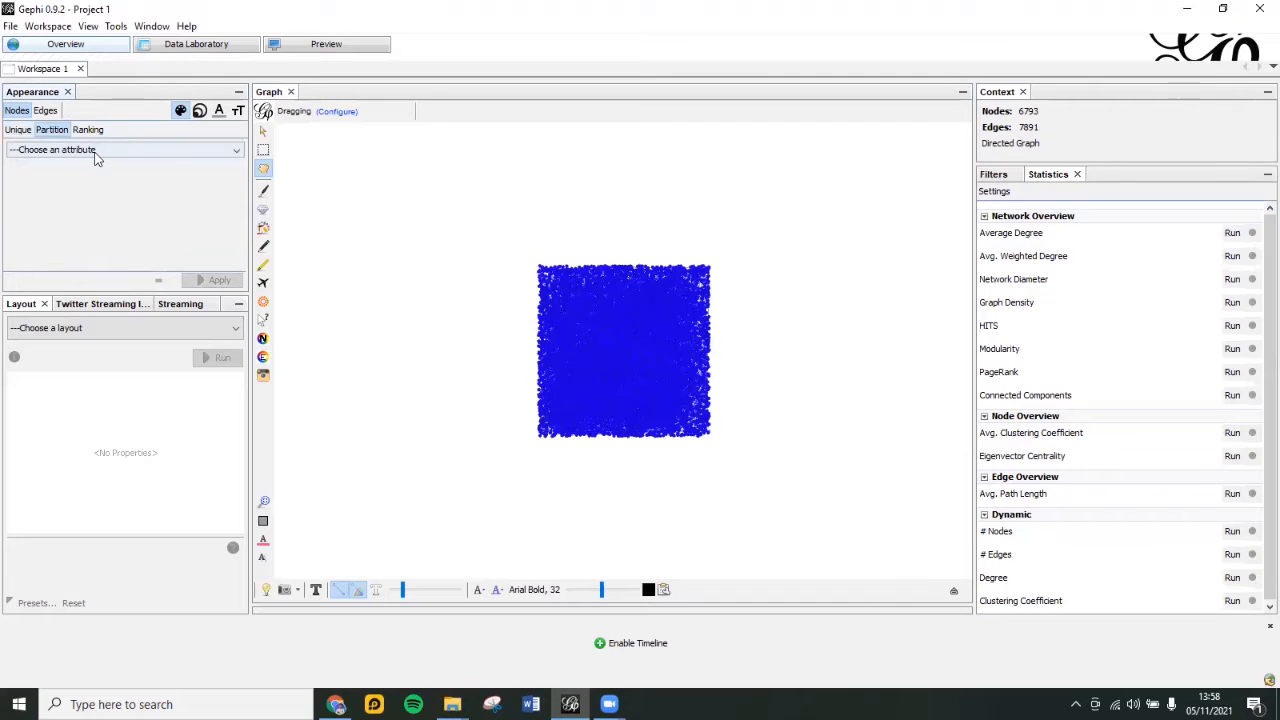
pyautogui.click(95, 150)
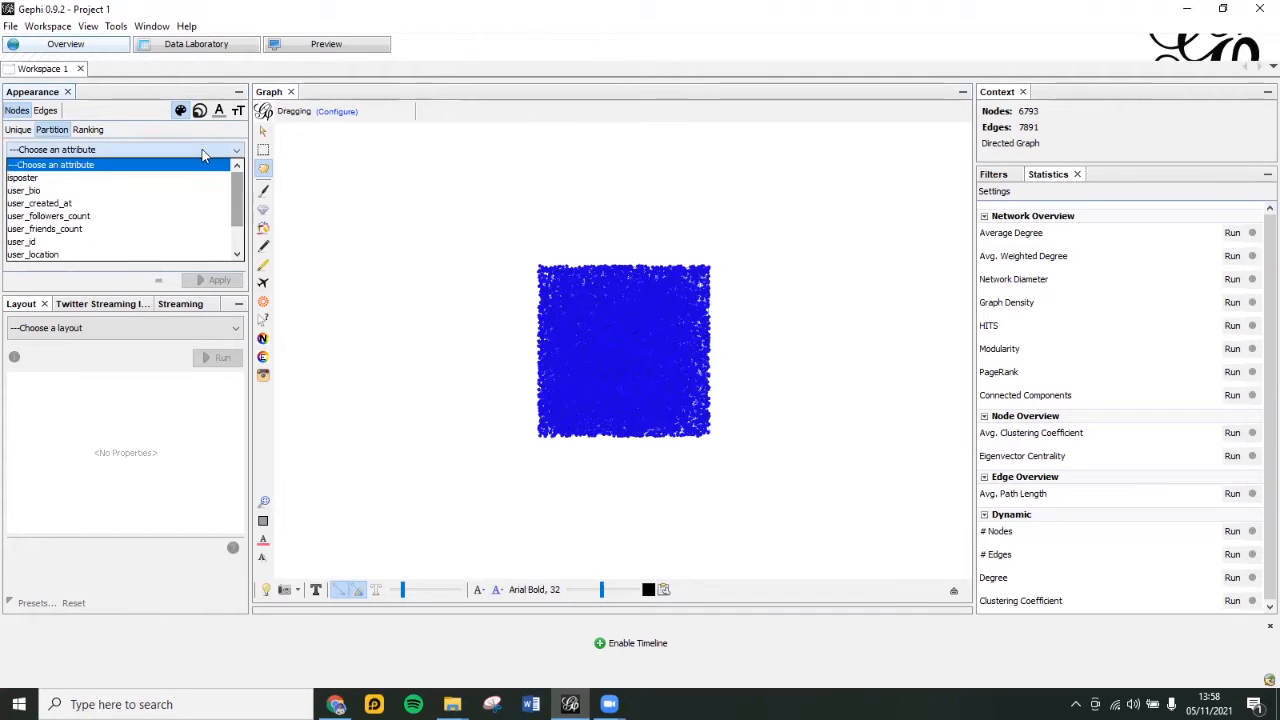
pyautogui.click(200, 149)
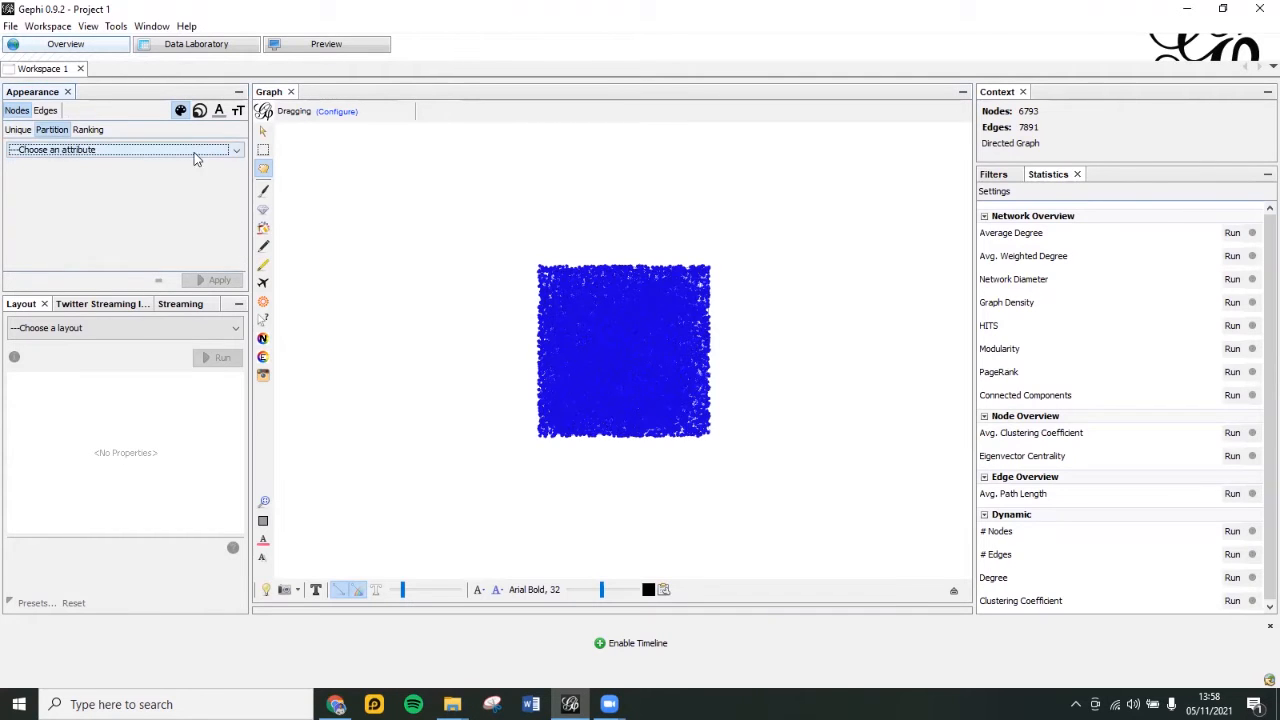
pyautogui.click(141, 152)
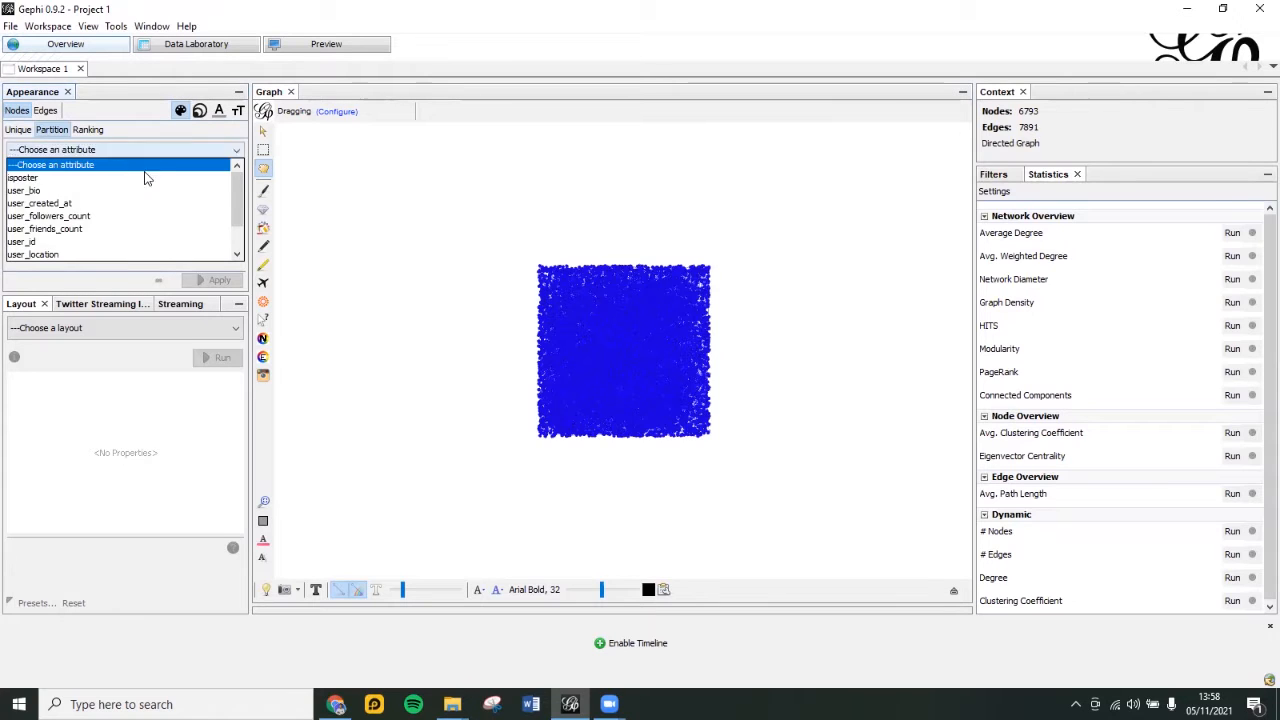
pyautogui.click(88, 154)
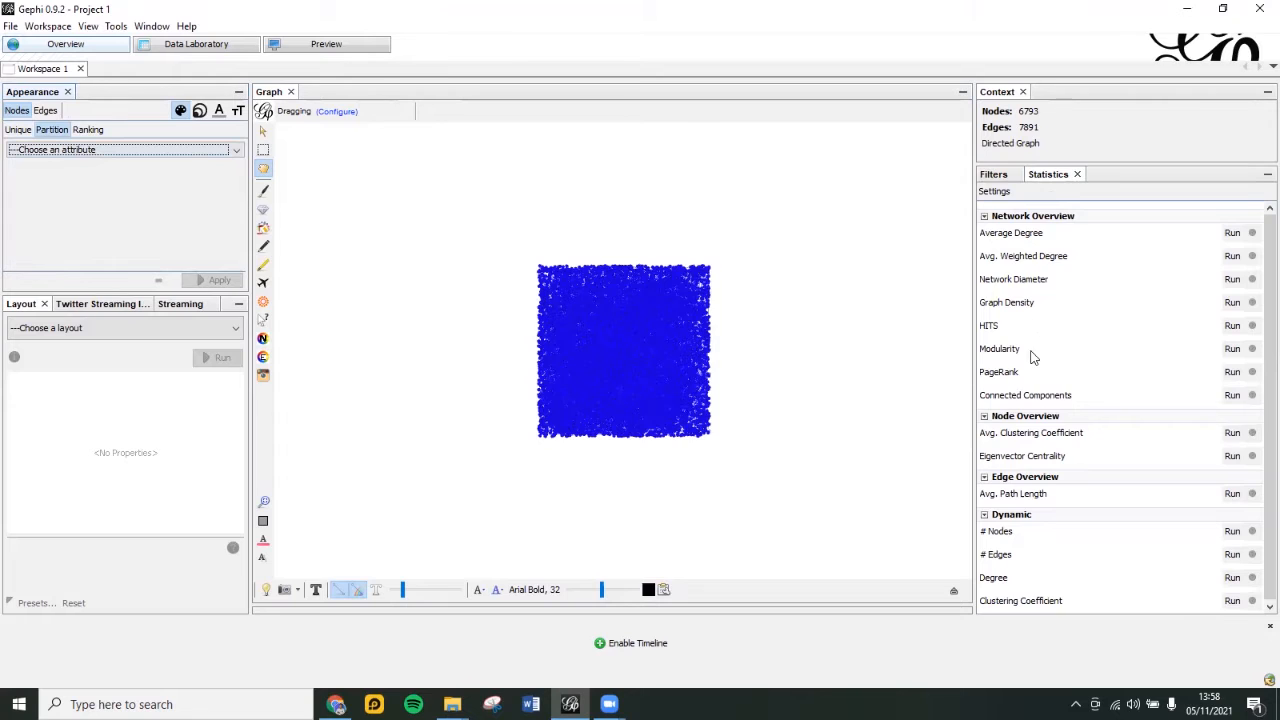
# - Calculate the network's Average Degree and Avg. Weighted Degree, closing each report
pyautogui.click(1233, 234)
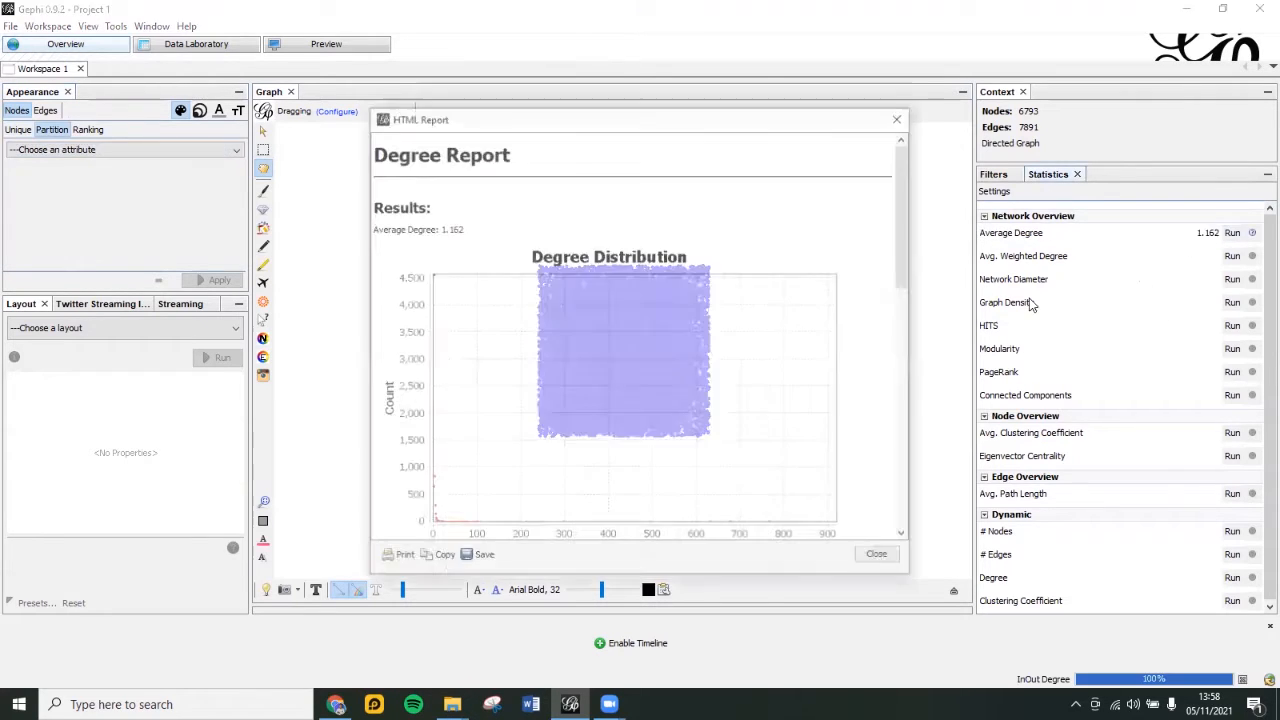
pyautogui.click(901, 116)
pyautogui.click(1232, 256)
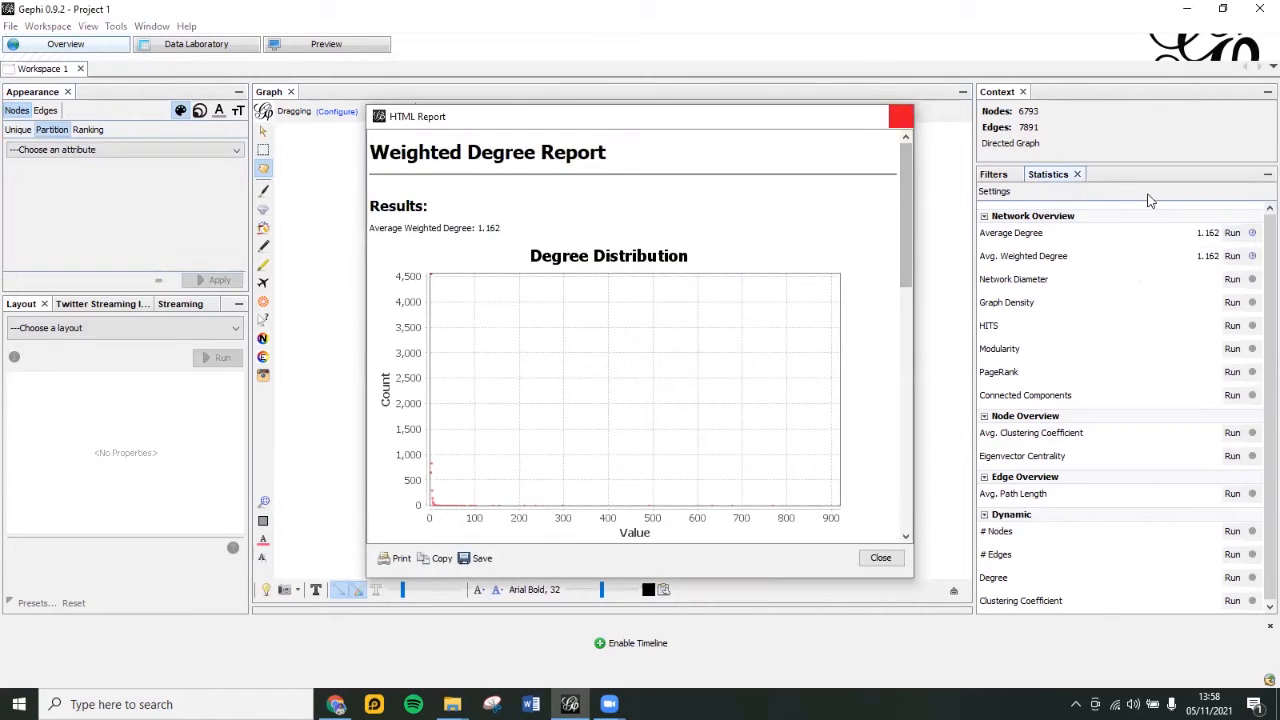
pyautogui.click(899, 115)
# - Calculate the Network Diameter as Directed with centralities normalized in [0,1], and close the report
pyautogui.click(1232, 280)
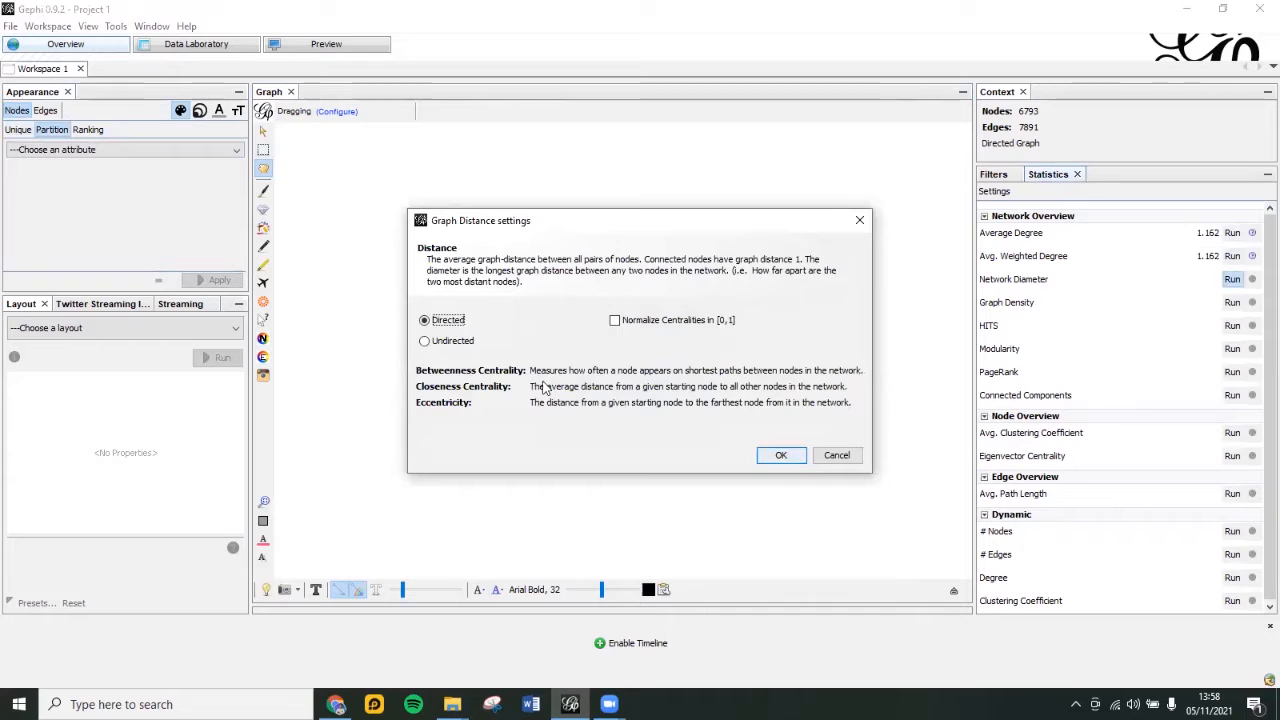
pyautogui.click(614, 320)
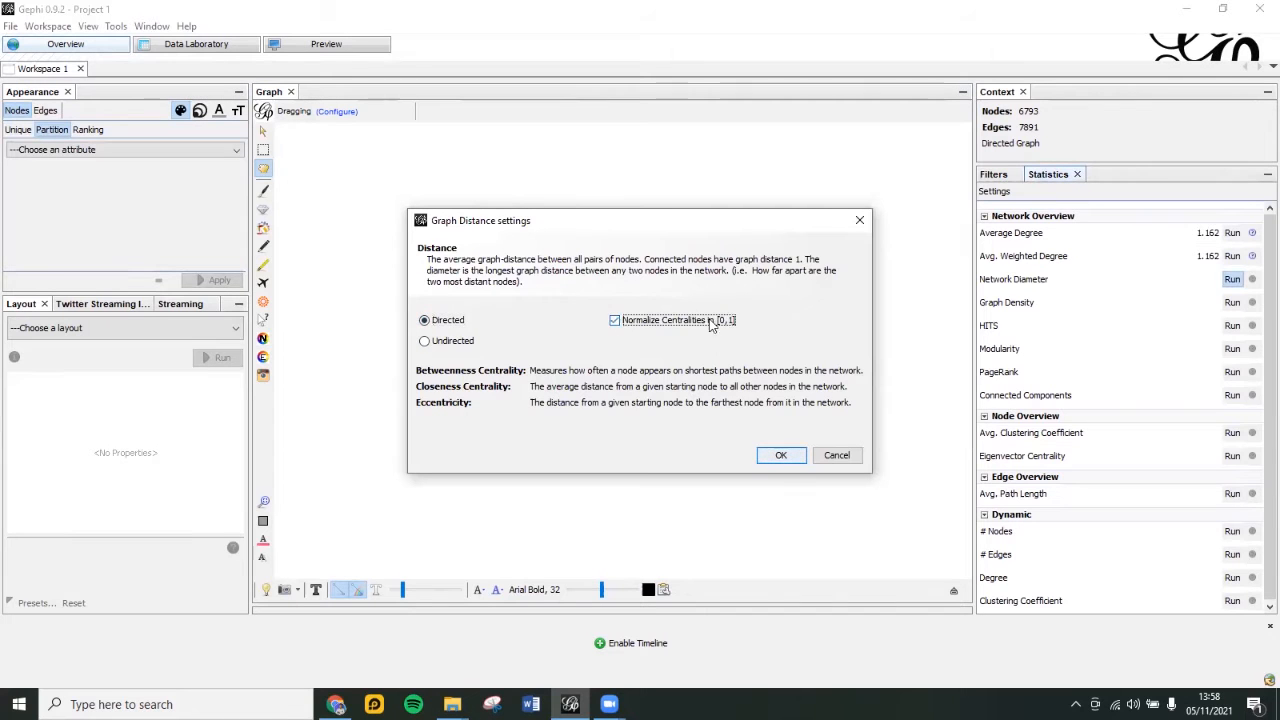
pyautogui.click(778, 452)
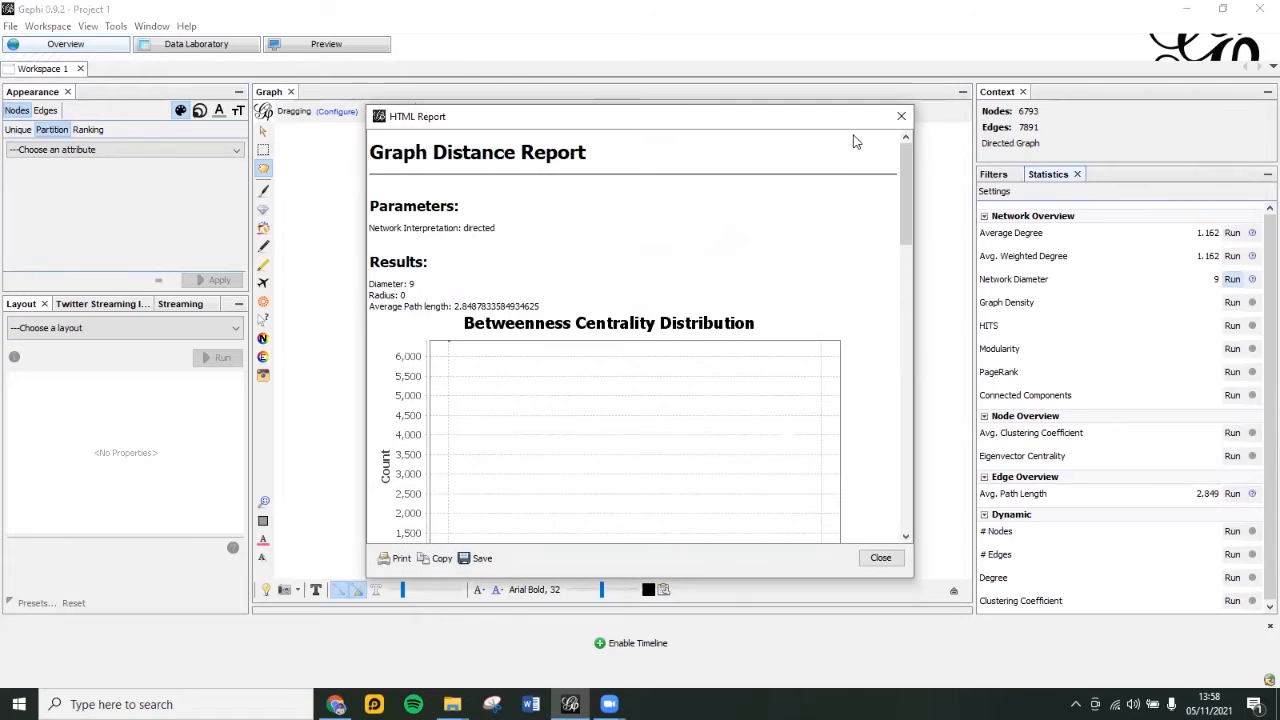
pyautogui.click(899, 118)
# - Calculate the Graph Density and HITS statistics as Directed, using an epsilon of 1.0E-4 for HITS, and close both reports
pyautogui.click(1232, 302)
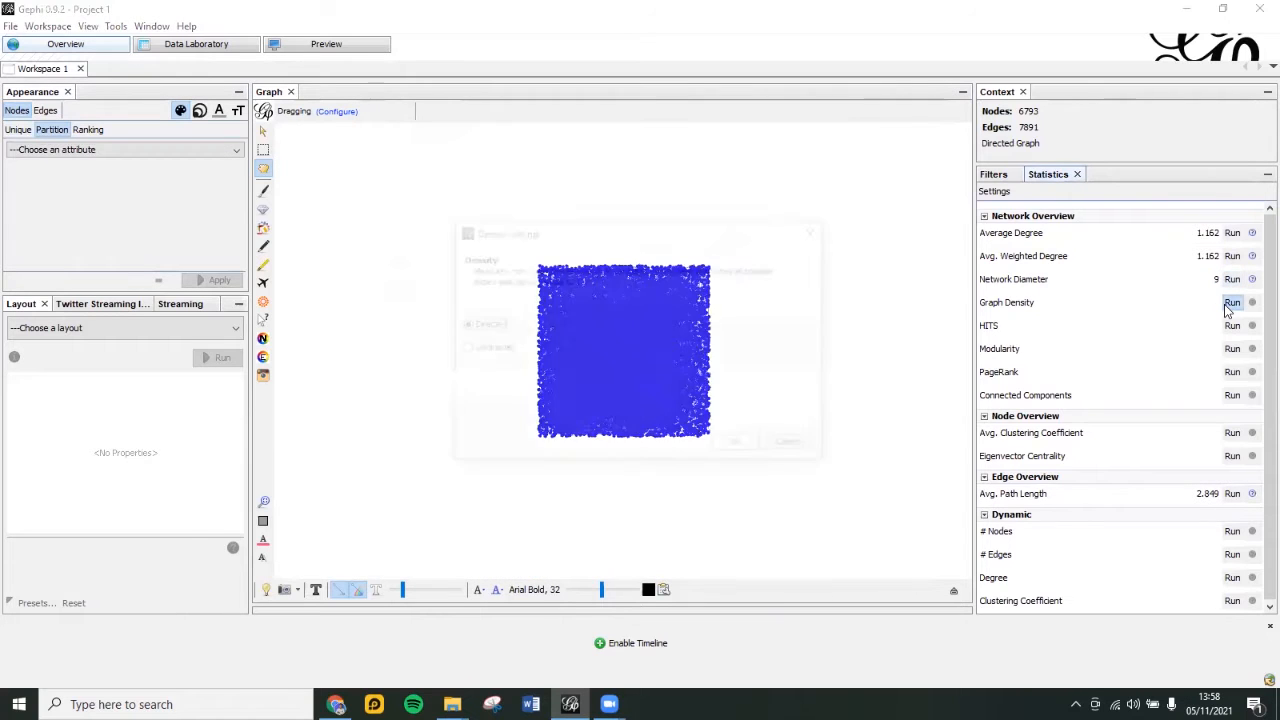
pyautogui.click(745, 448)
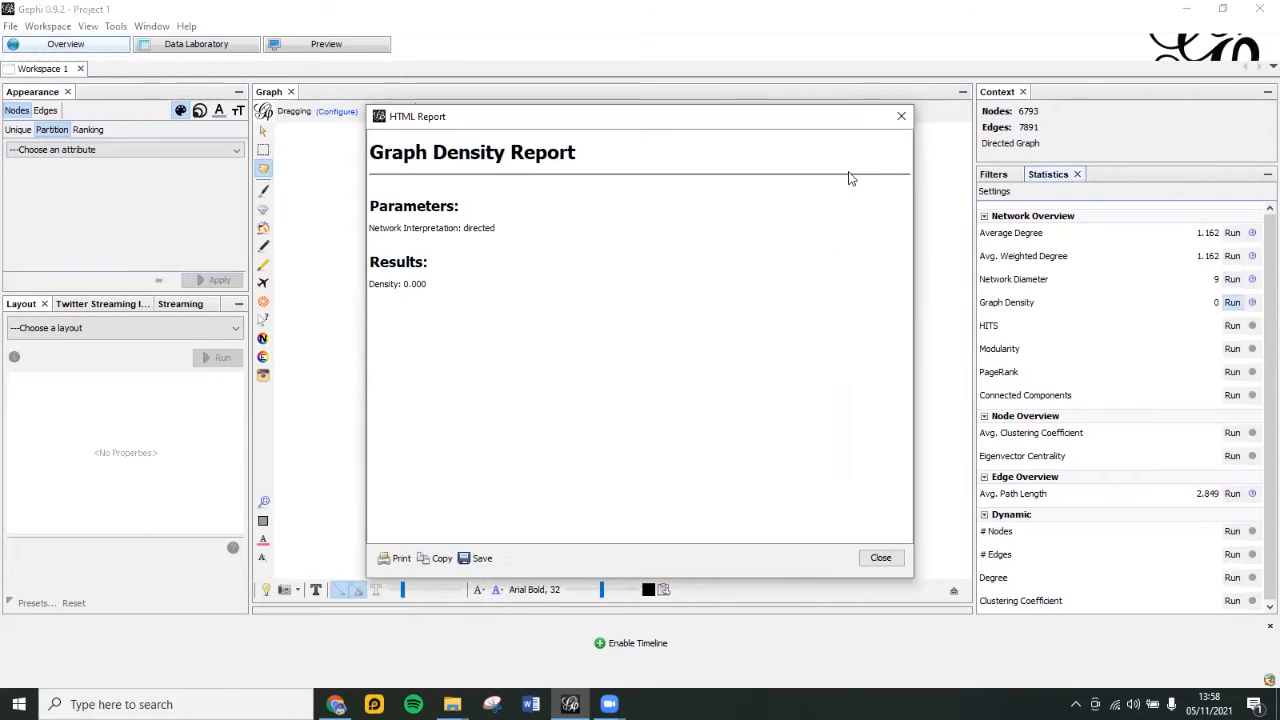
pyautogui.click(899, 118)
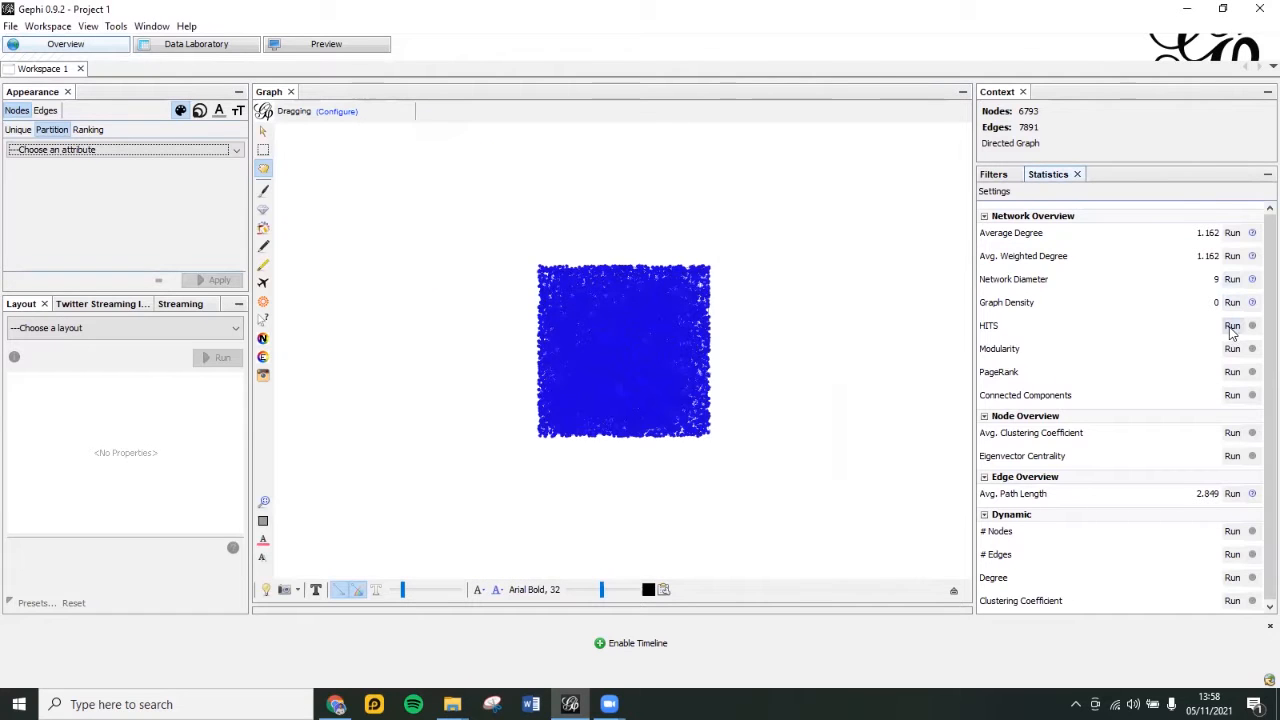
pyautogui.click(1232, 325)
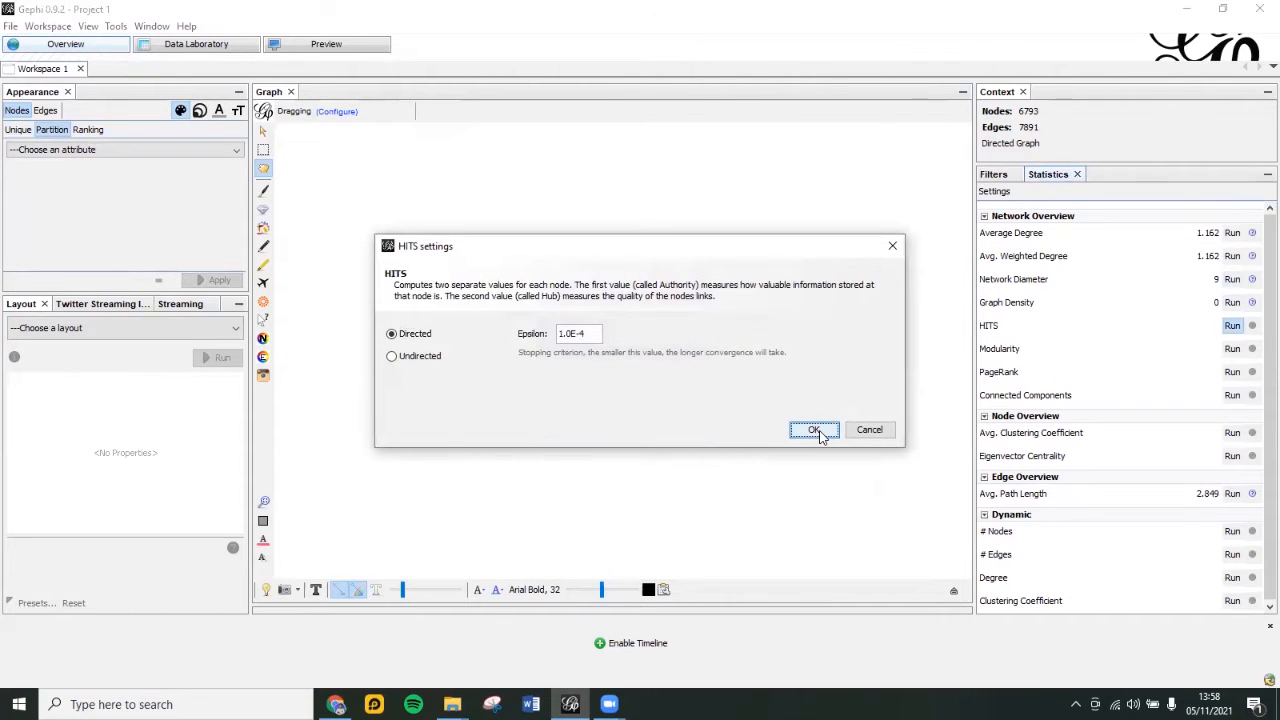
pyautogui.click(814, 430)
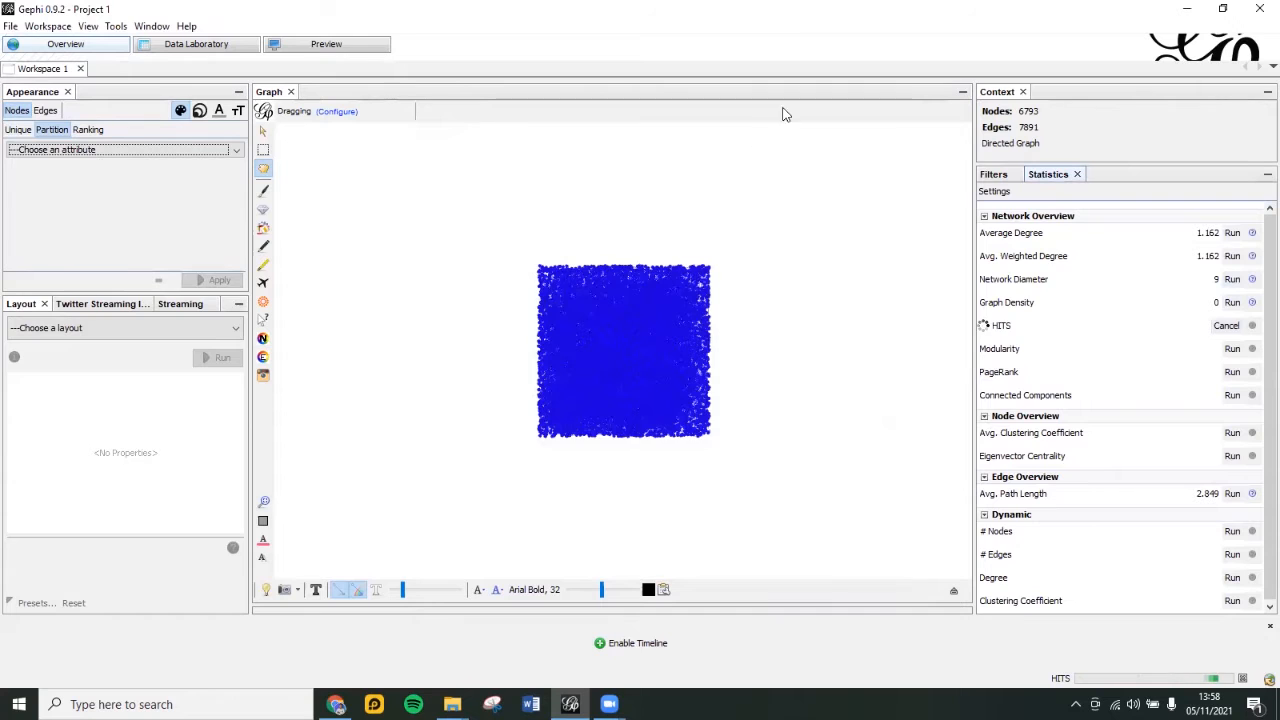
pyautogui.click(900, 116)
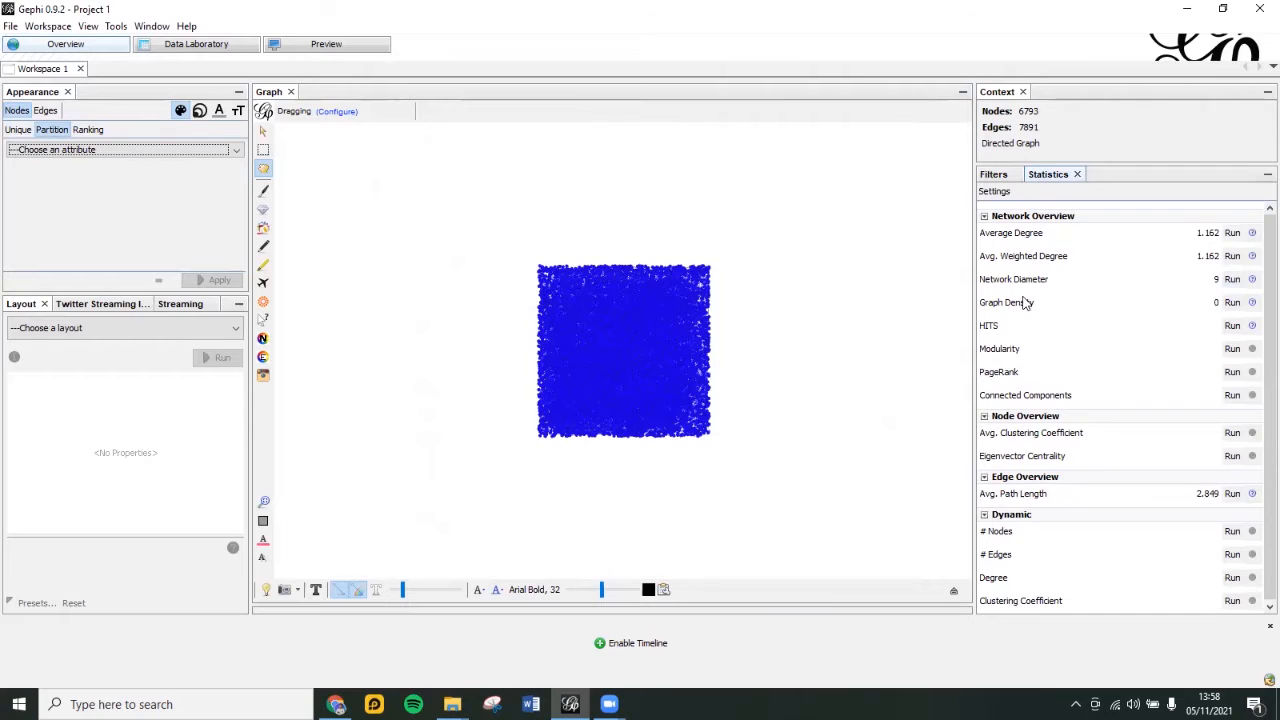
# - Calculate Modularity with randomize, edge weights and resolution 1.0, and PageRank with epsilon 0.001 and probability 0.85, closing both reports
pyautogui.click(1232, 348)
pyautogui.click(755, 441)
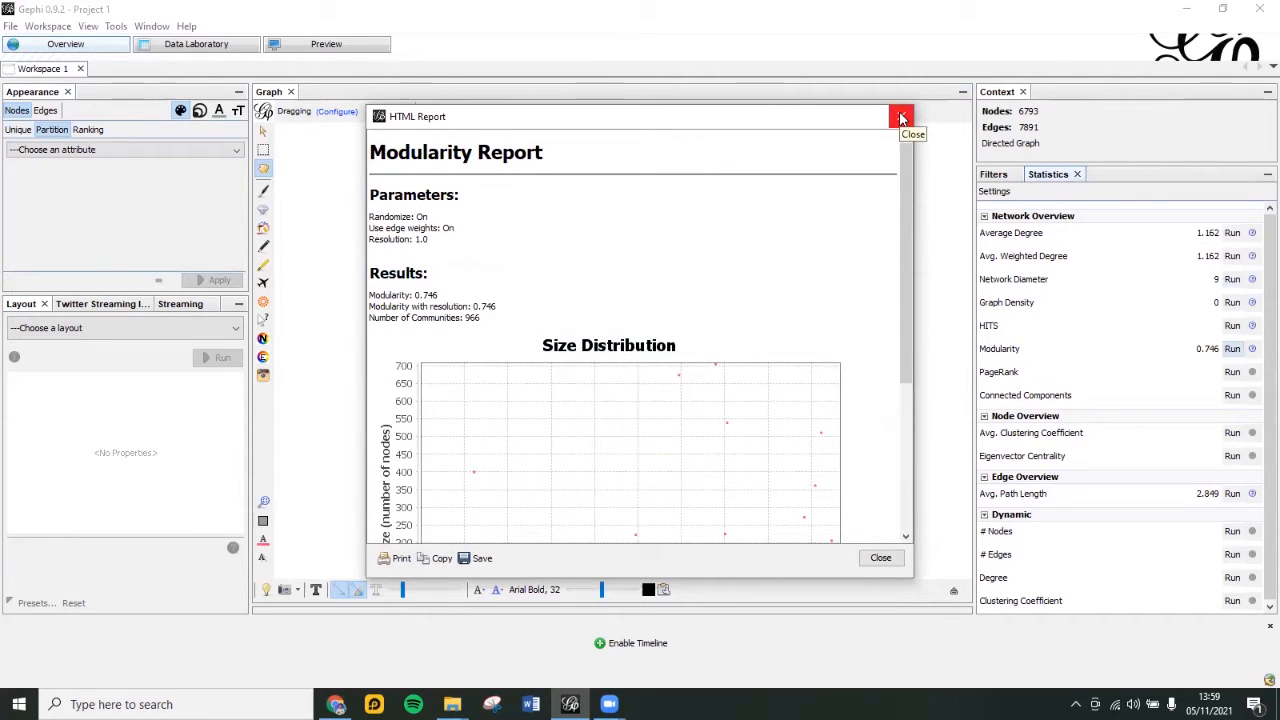
pyautogui.click(901, 118)
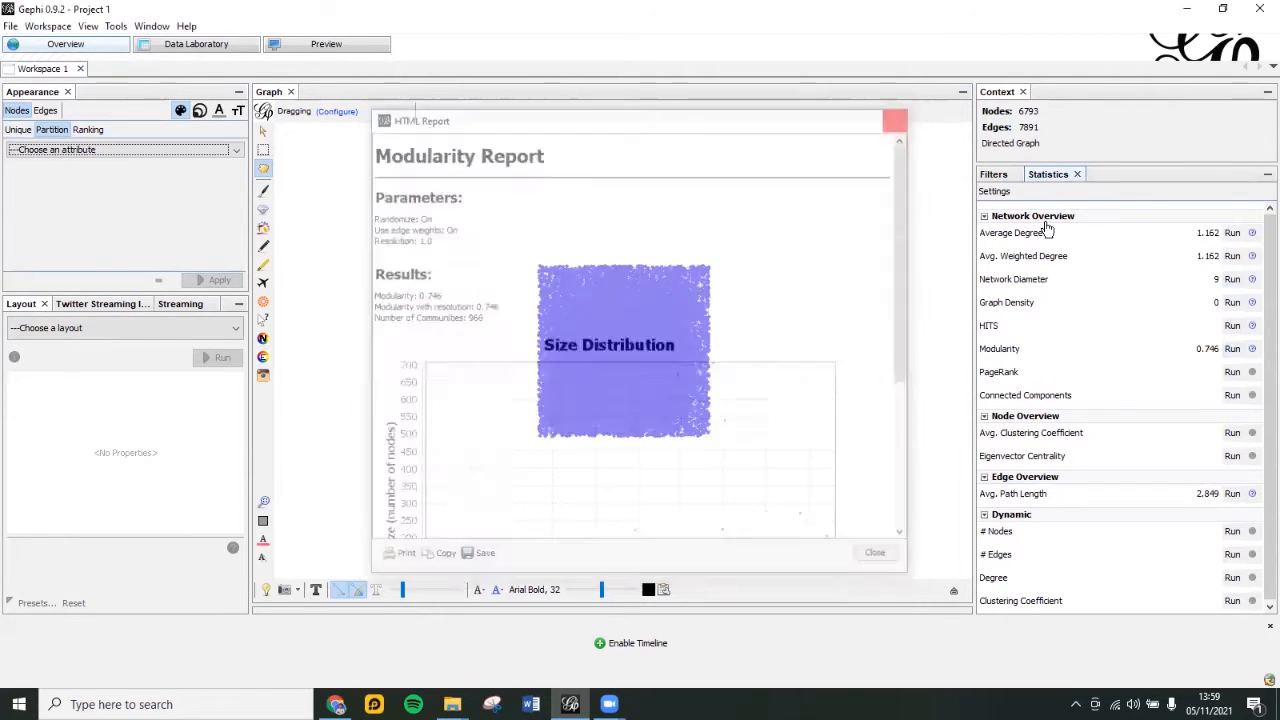
pyautogui.click(1232, 371)
pyautogui.click(786, 458)
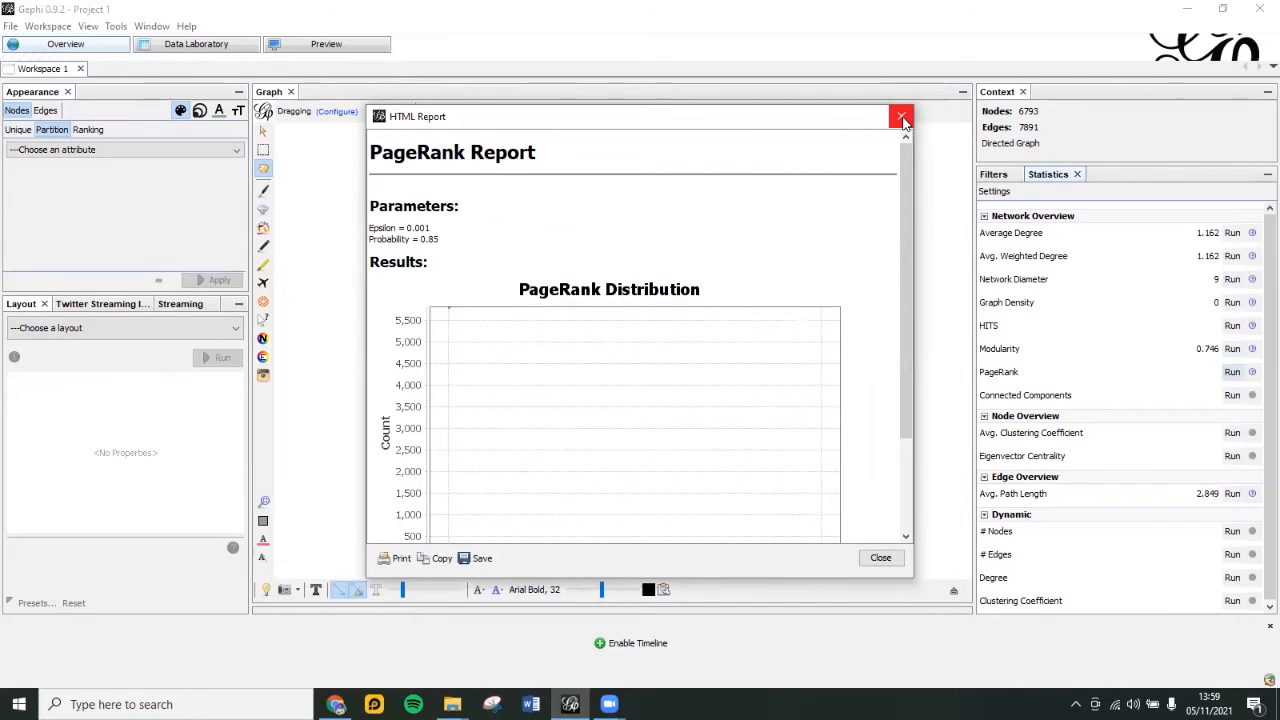
pyautogui.click(903, 118)
# - Calculate Connected Components and Avg. Clustering Coefficient as Directed, closing each report
pyautogui.click(1232, 395)
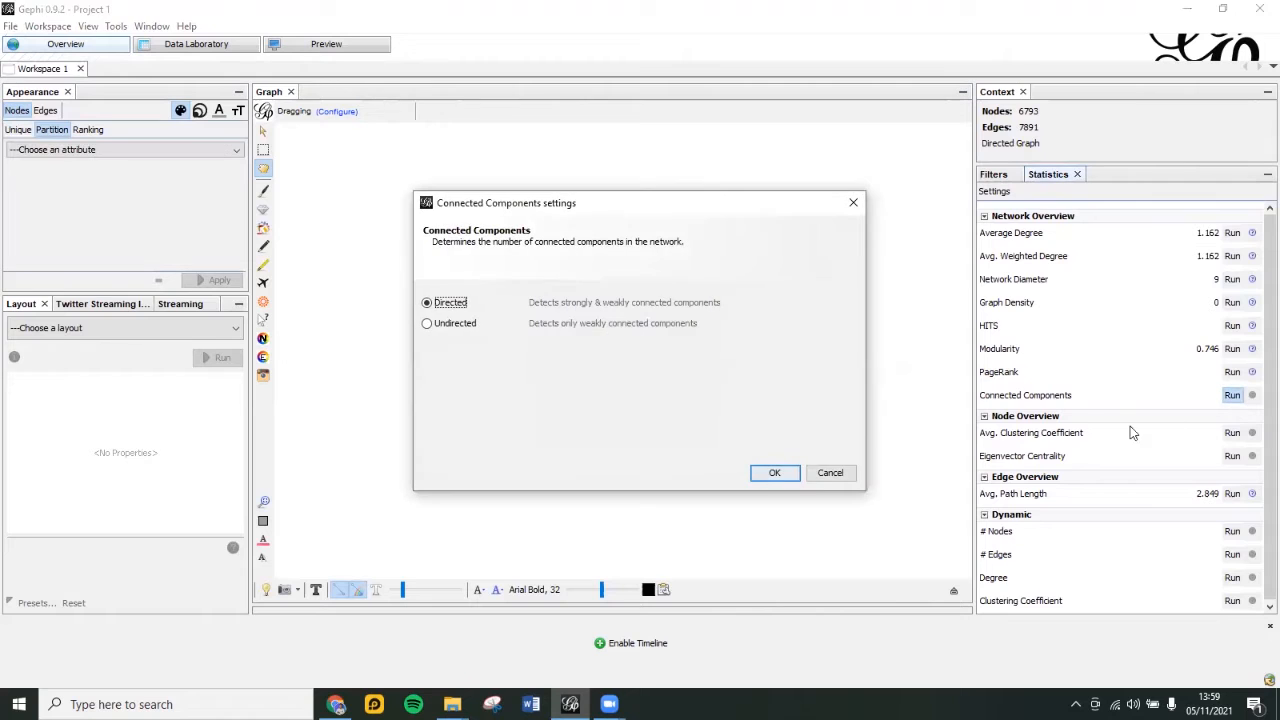
pyautogui.click(786, 480)
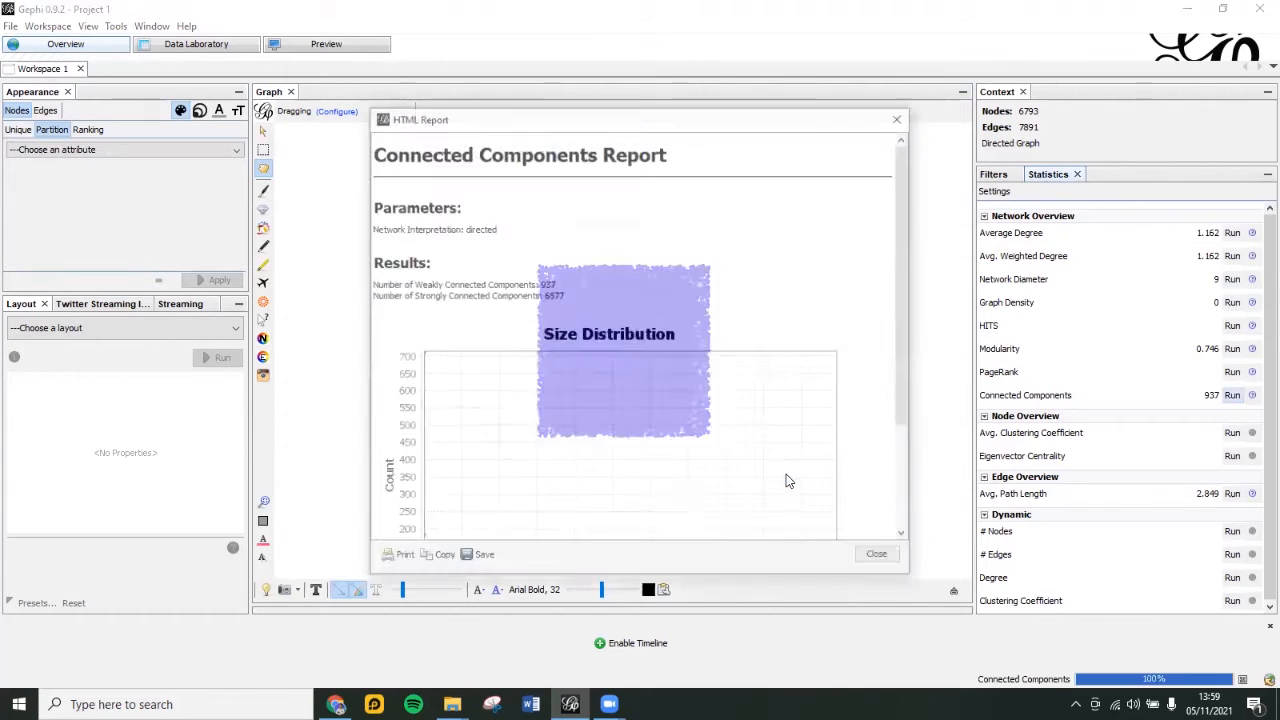
pyautogui.click(895, 121)
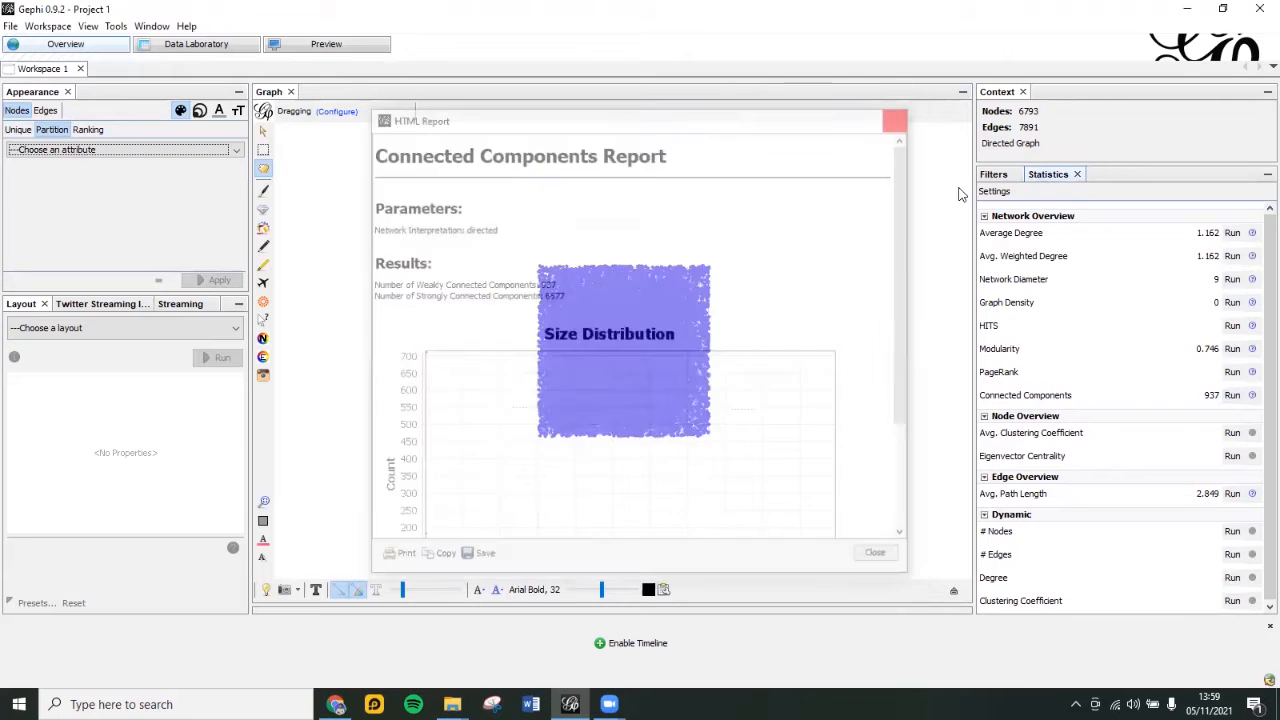
pyautogui.click(1231, 434)
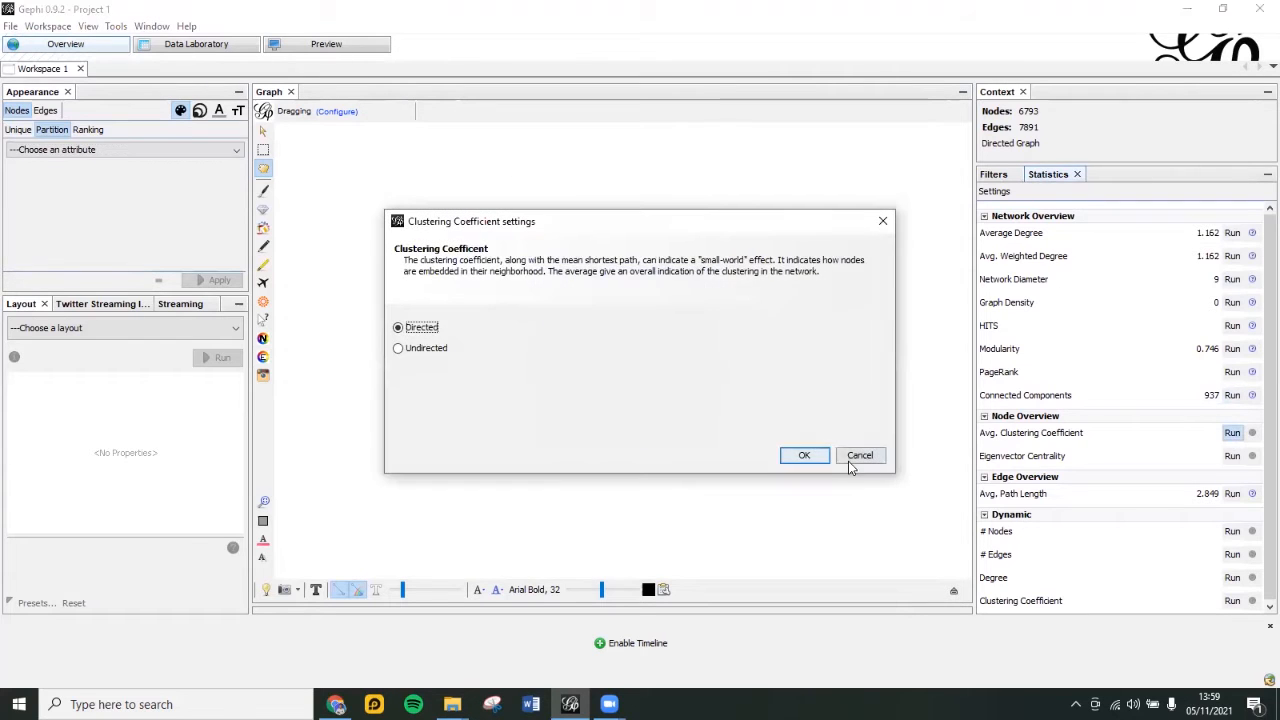
pyautogui.click(786, 456)
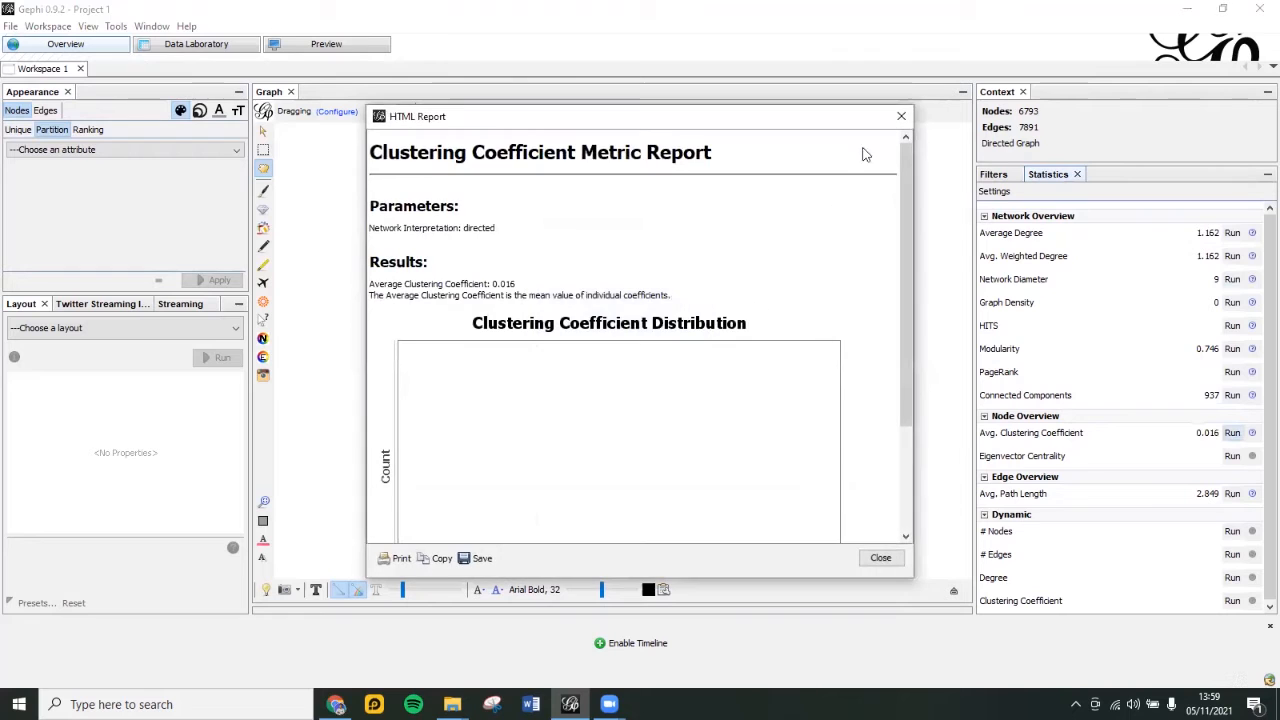
pyautogui.click(900, 118)
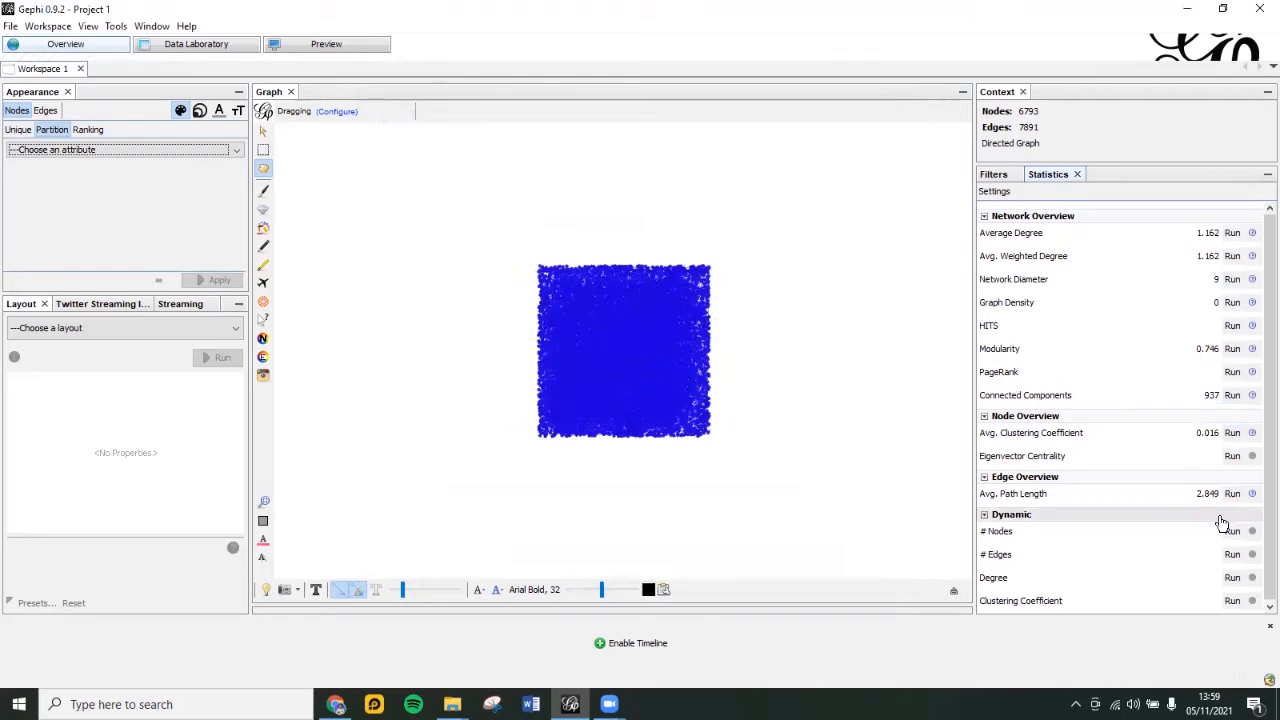
# - Calculate Eigenvector Centrality as Directed with 100 iterations, and close the report
pyautogui.click(1232, 456)
pyautogui.click(765, 455)
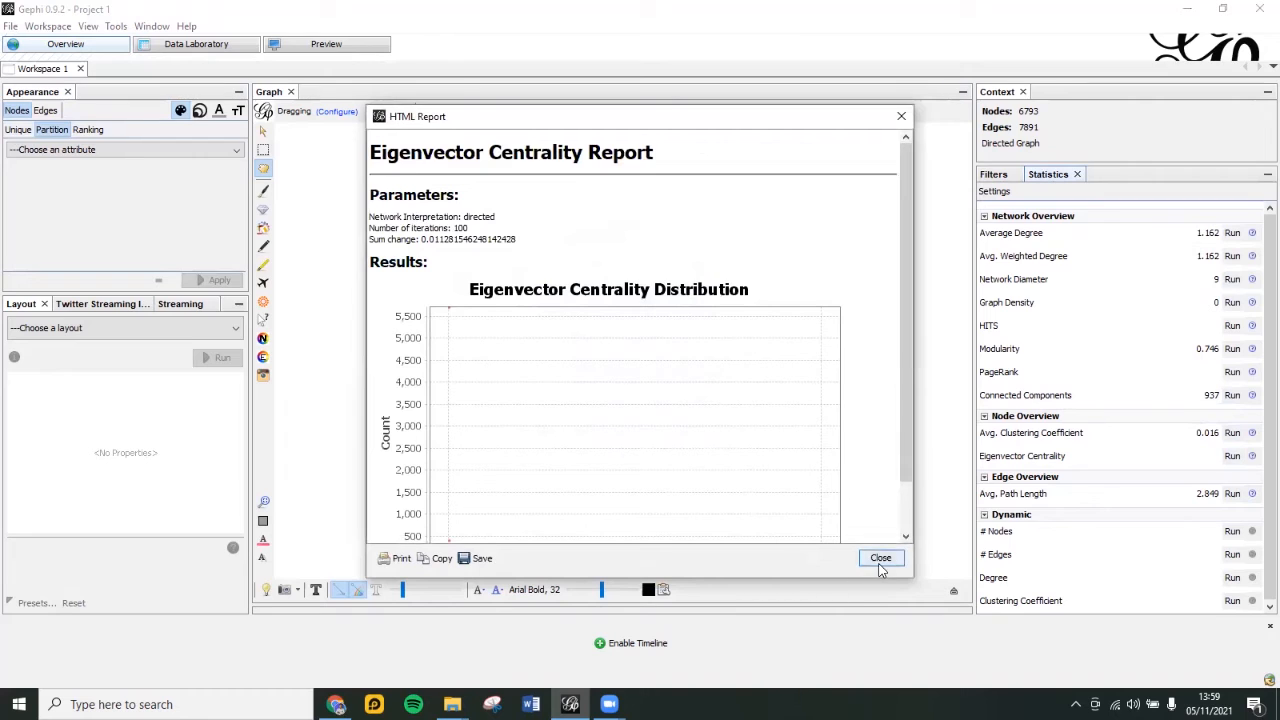
pyautogui.click(880, 559)
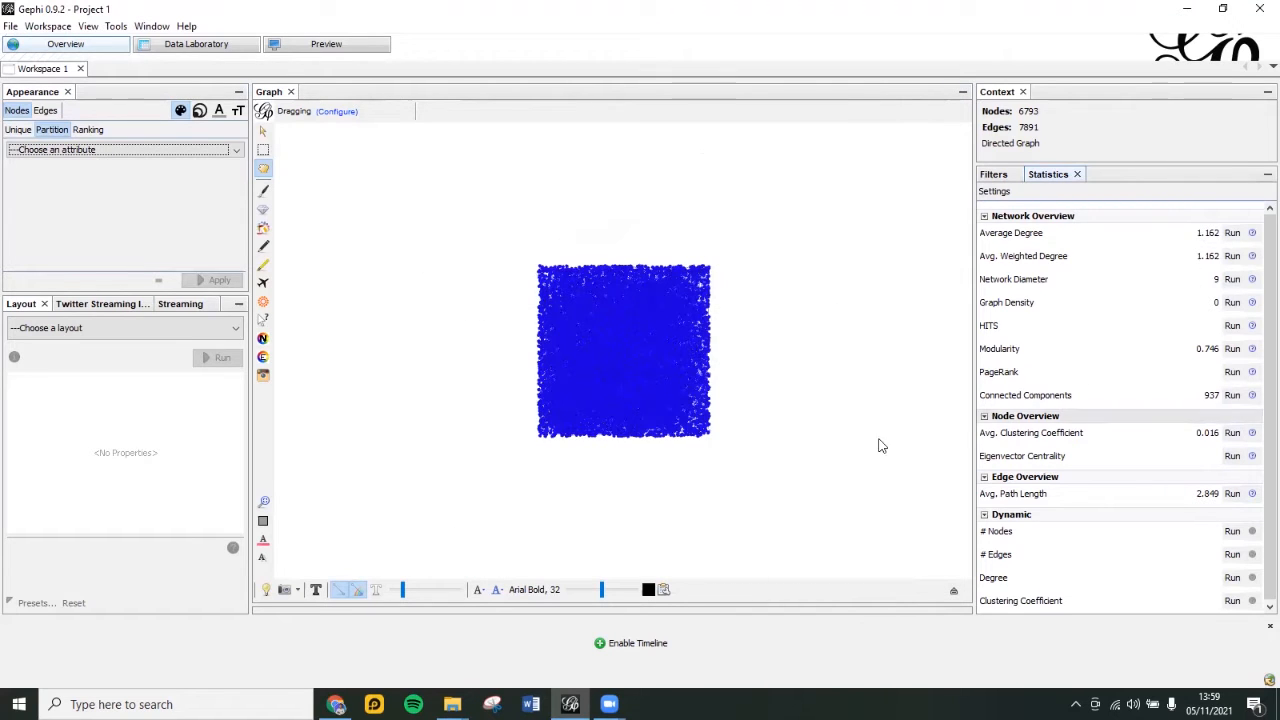
# - In the Data Laboratory's node table, turn off display of Id, Interval, isposter, user_mentions, user_id and user_statuses_count
pyautogui.click(190, 53)
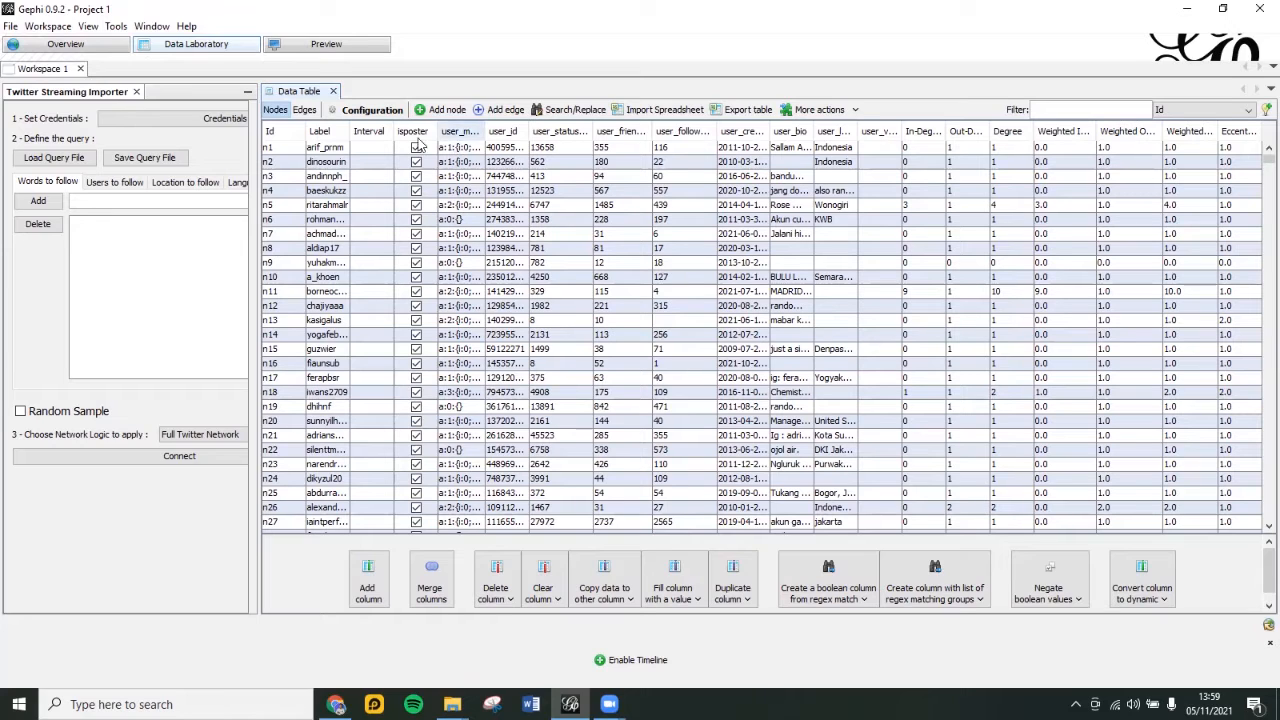
pyautogui.click(1263, 110)
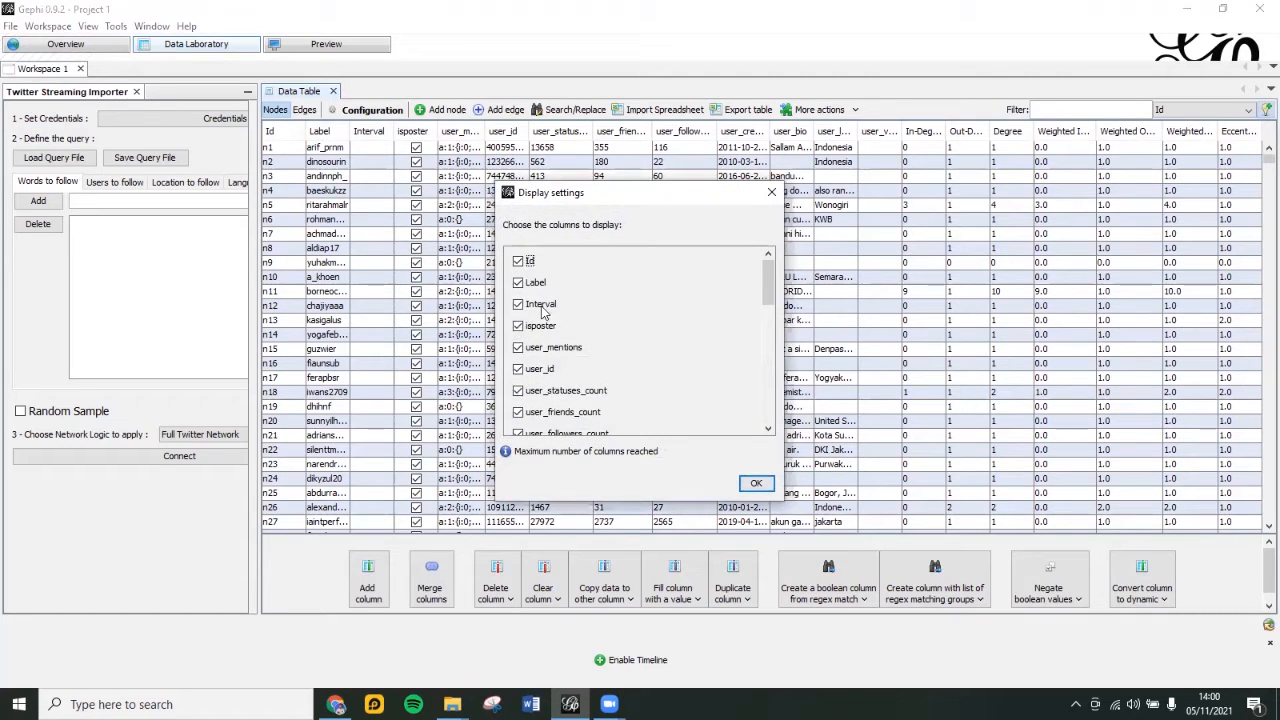
pyautogui.click(519, 261)
pyautogui.click(518, 304)
pyautogui.click(518, 327)
pyautogui.click(518, 348)
pyautogui.click(518, 370)
pyautogui.click(518, 392)
# - Turn off display of the remaining user columns, from user_friends_count through user_verified
pyautogui.moveTo(769, 287); pyautogui.dragTo(766, 320)
pyautogui.click(518, 276)
pyautogui.click(518, 297)
pyautogui.click(518, 319)
pyautogui.click(518, 340)
pyautogui.click(518, 361)
pyautogui.click(518, 383)
# - Turn off display of the Weighted In-Degree, Weighted Out-Degree and Weighted Degree columns
pyautogui.moveTo(768, 320); pyautogui.dragTo(768, 345)
pyautogui.click(518, 369)
pyautogui.click(518, 391)
pyautogui.click(518, 413)
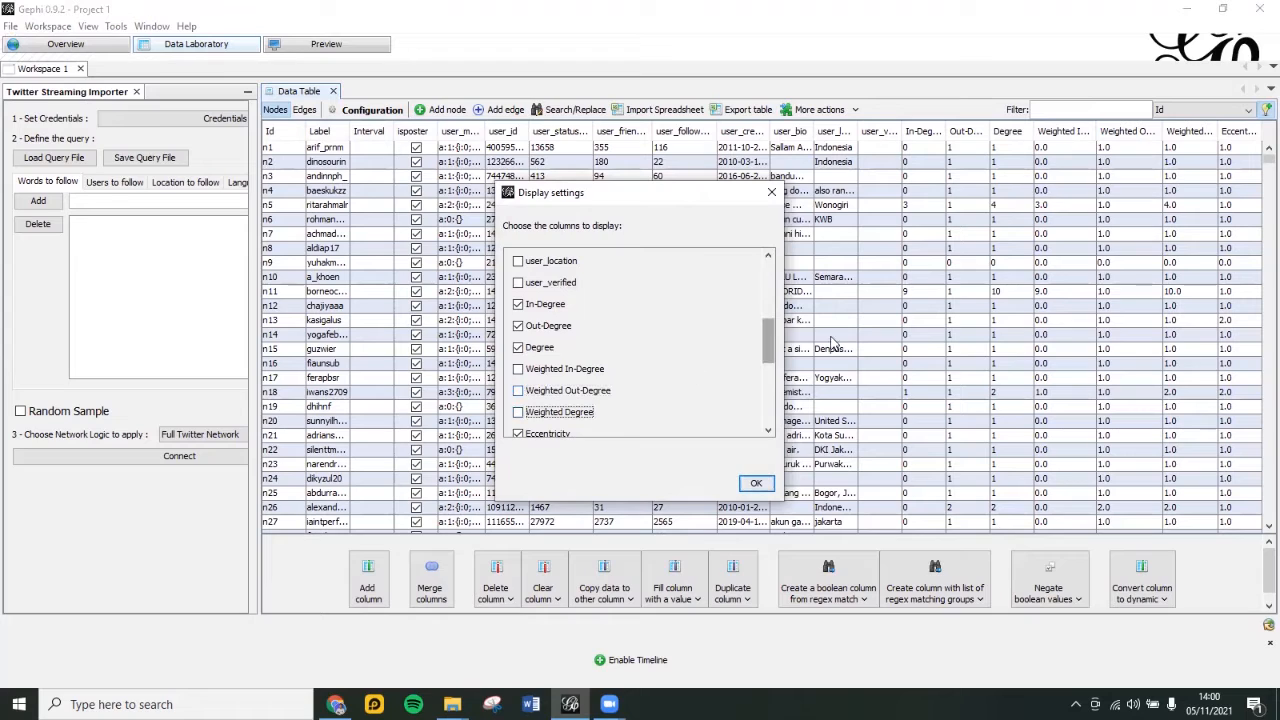
# - Display the Closeness Centrality, Betweenness Centrality, Modularity Class, Clustering Coefficient, Eigenvector Centrality and PageRank columns, and apply the column selection
pyautogui.moveTo(768, 354); pyautogui.dragTo(733, 385)
pyautogui.click(518, 316)
pyautogui.click(518, 360)
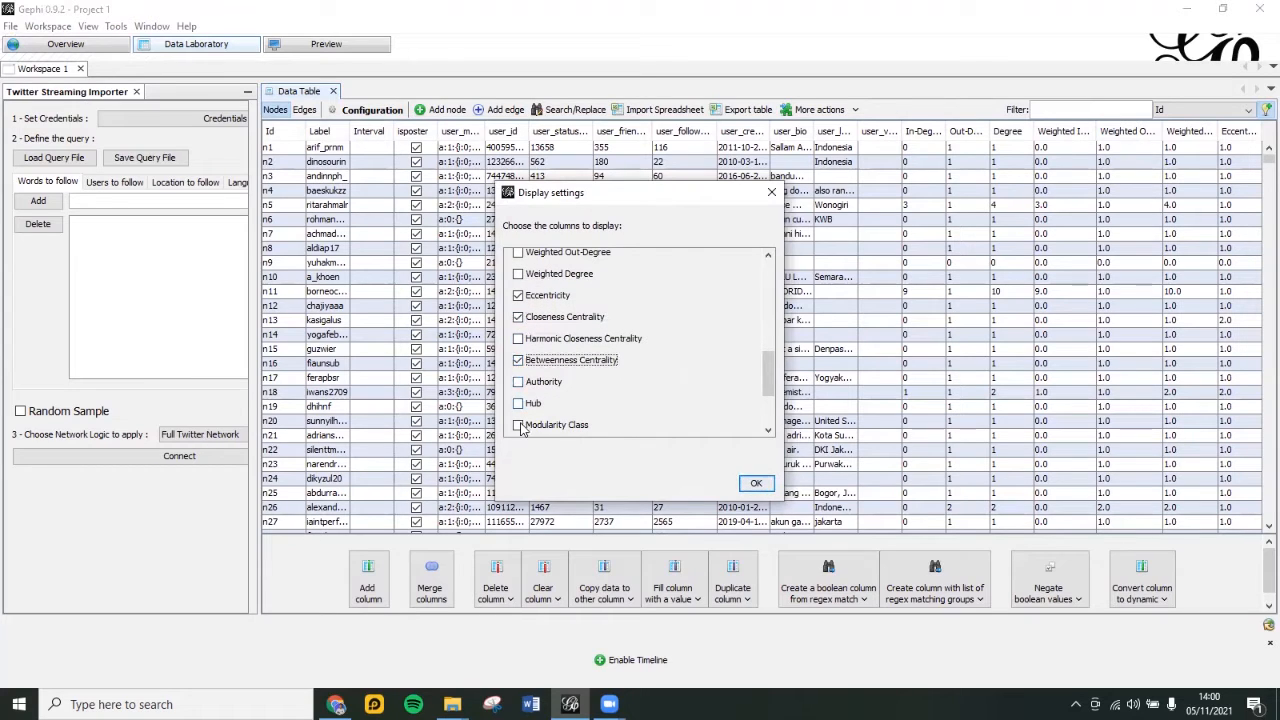
pyautogui.click(518, 424)
pyautogui.moveTo(771, 378); pyautogui.dragTo(770, 403)
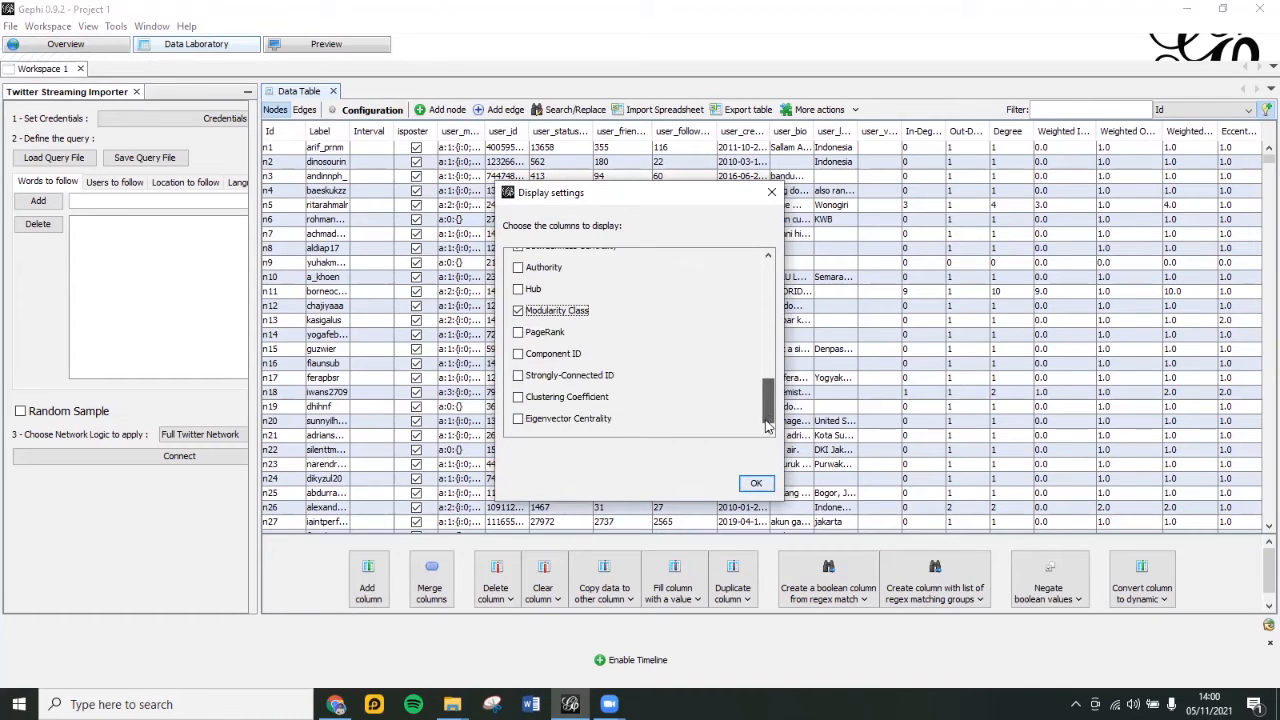
pyautogui.click(518, 397)
pyautogui.click(518, 419)
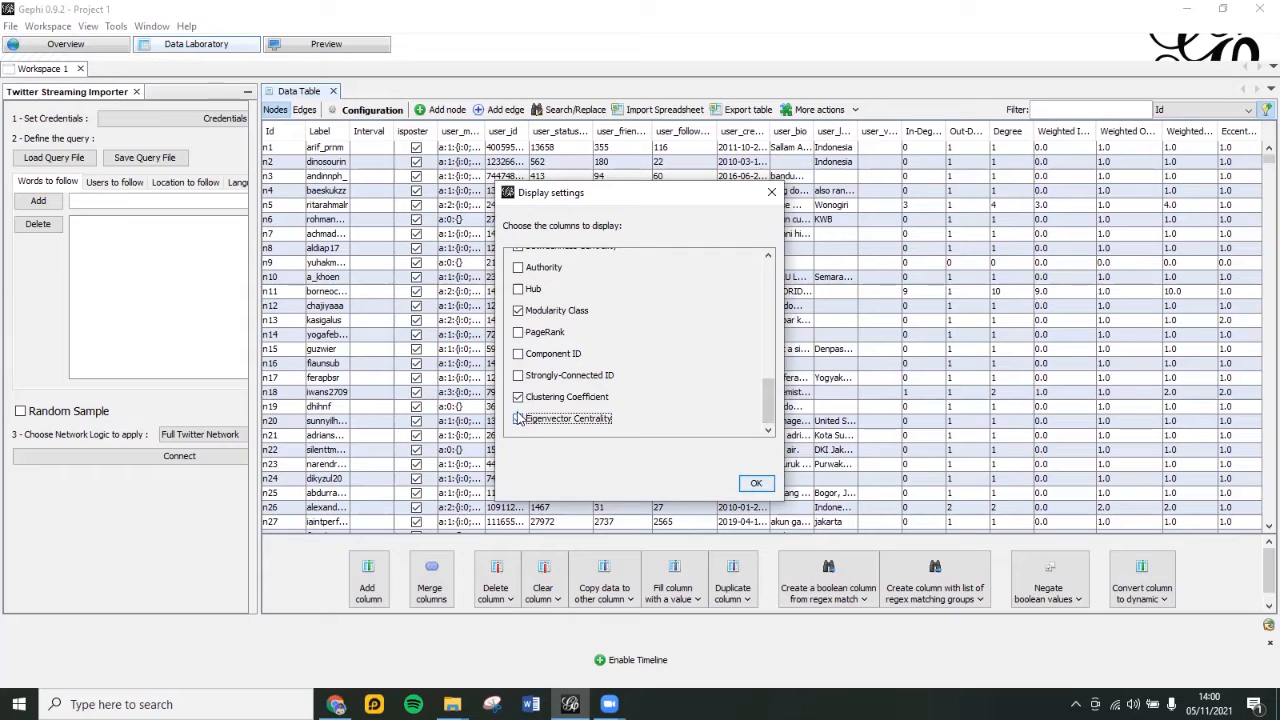
pyautogui.click(518, 334)
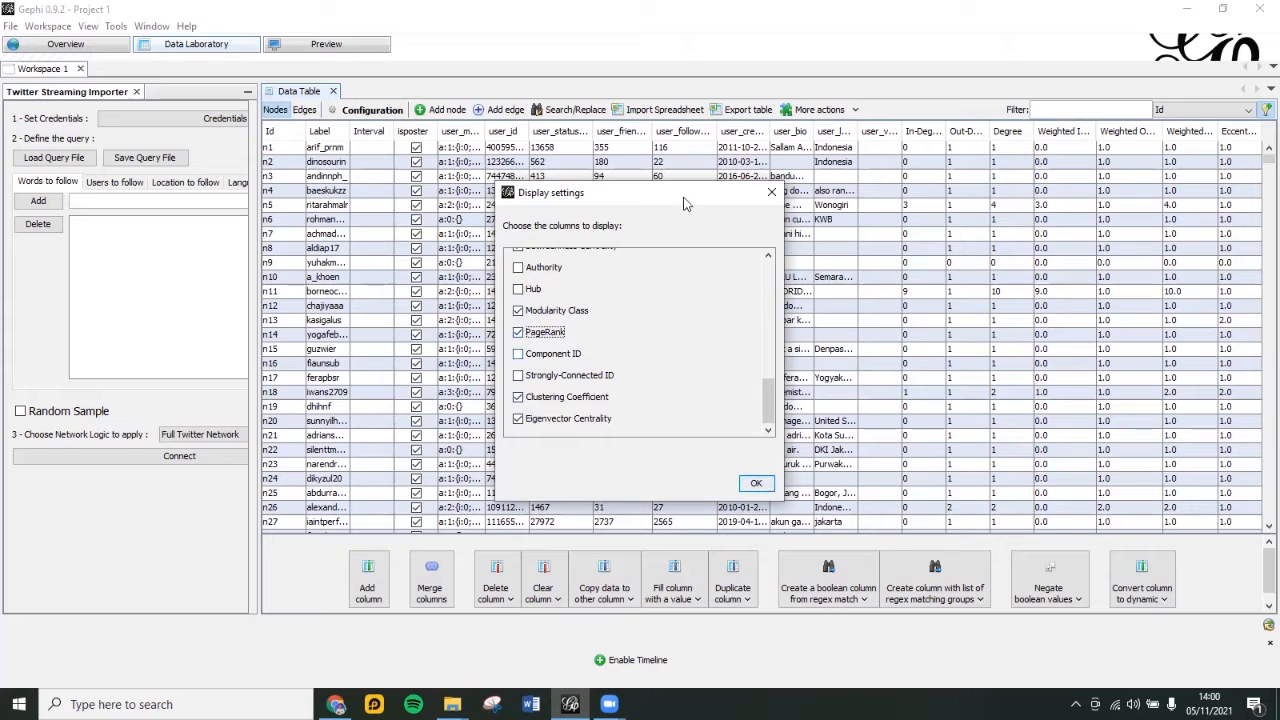
pyautogui.click(757, 483)
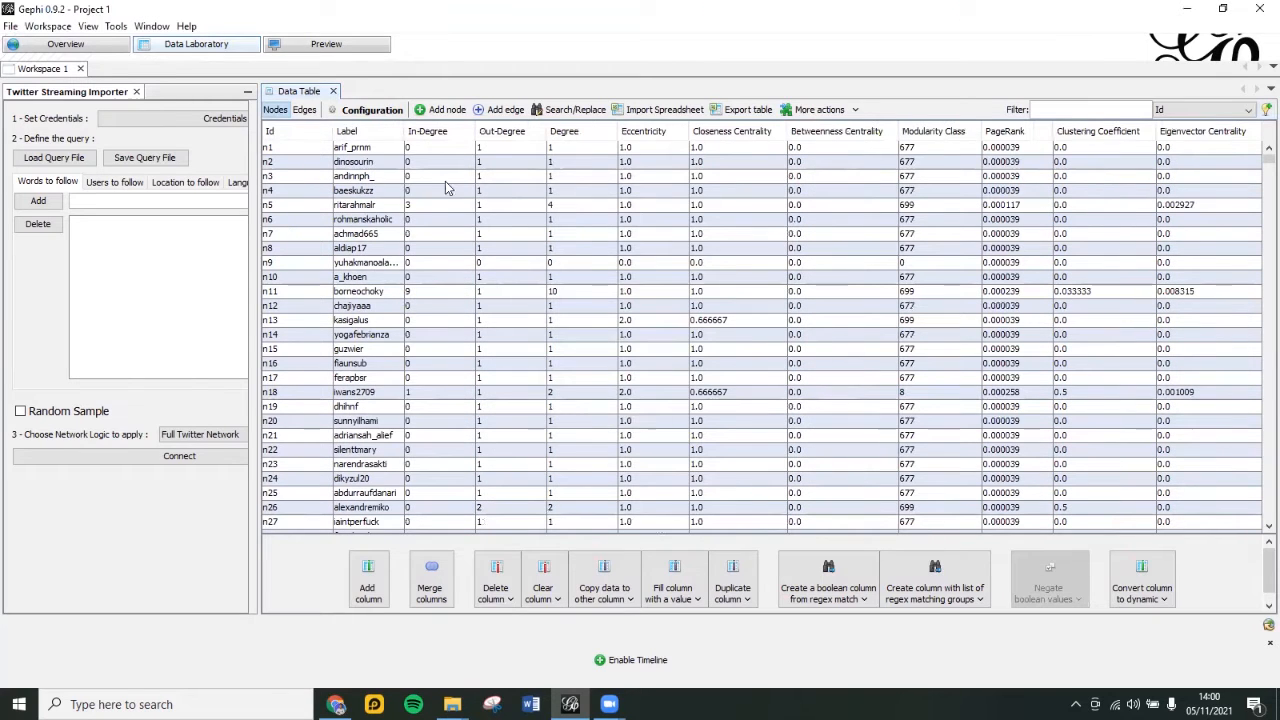
# - Sort the node table in descending order by Degree, and likewise by Eigenvector Centrality, to examine the top-ranked accounts
pyautogui.click(593, 138)
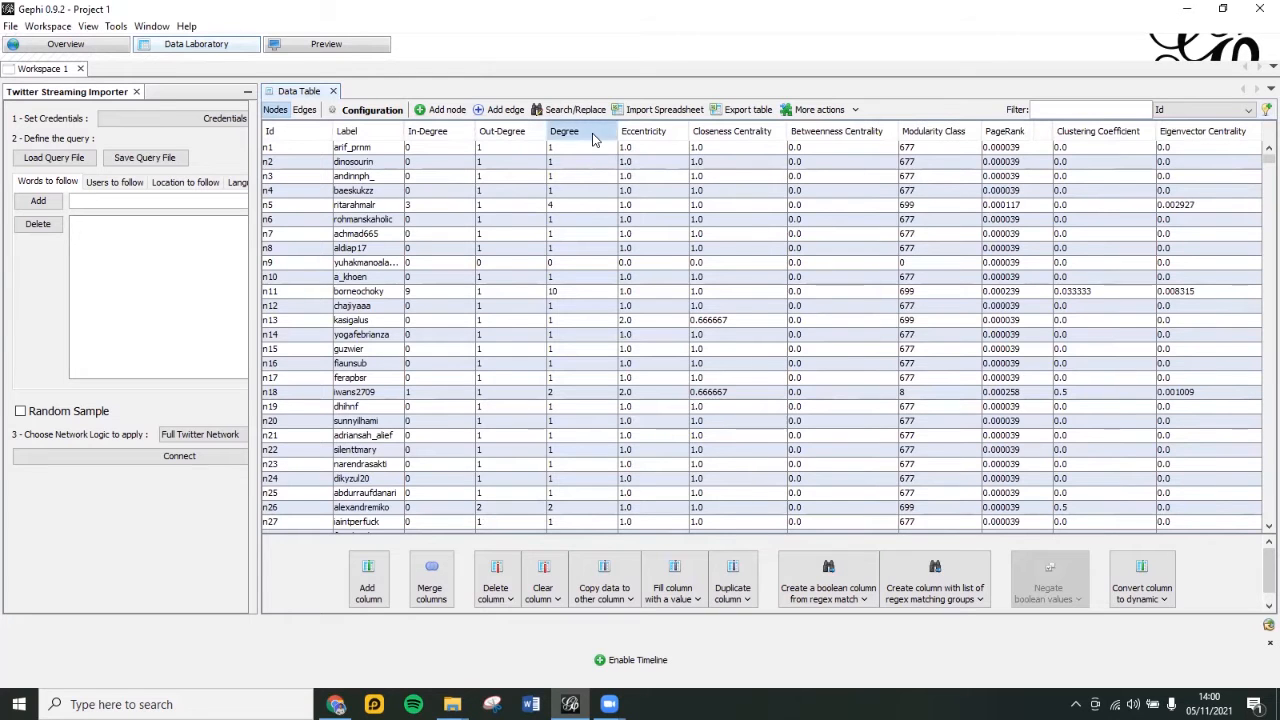
pyautogui.click(593, 138)
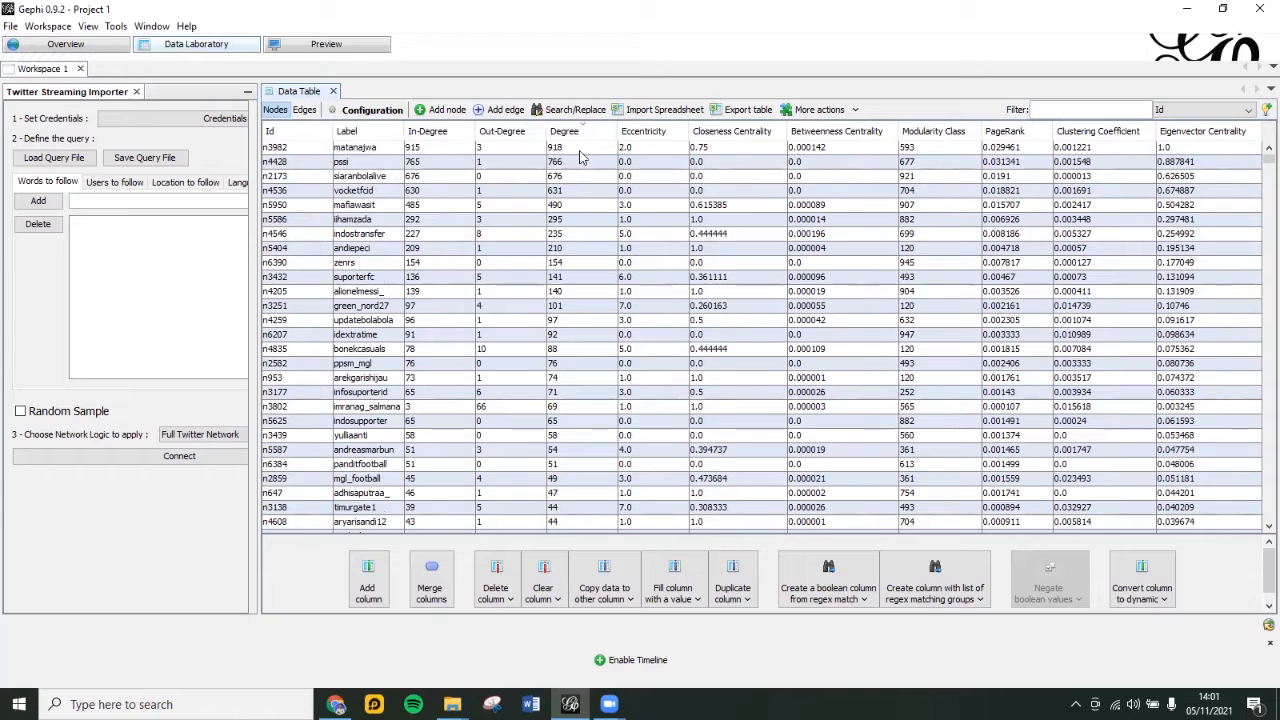
pyautogui.click(1186, 136)
pyautogui.click(1186, 134)
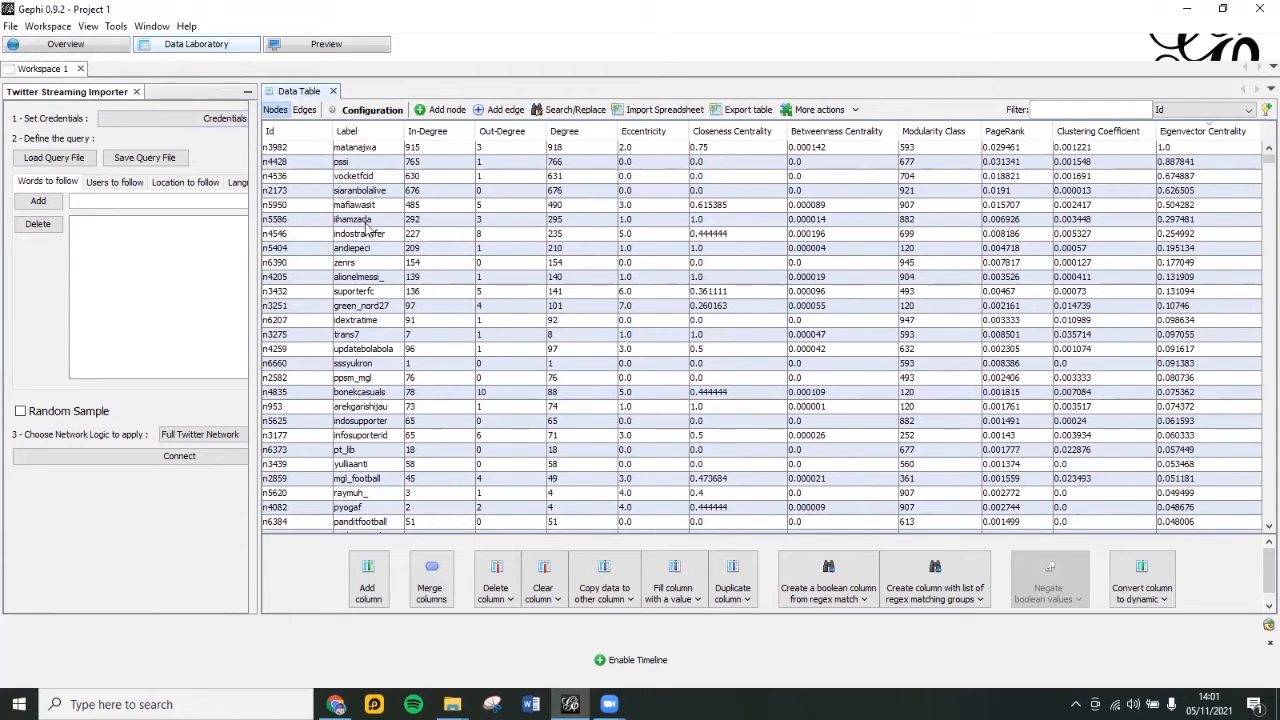
# - Return to the graph overview and give all nodes the single red colour #ff242a
pyautogui.click(79, 50)
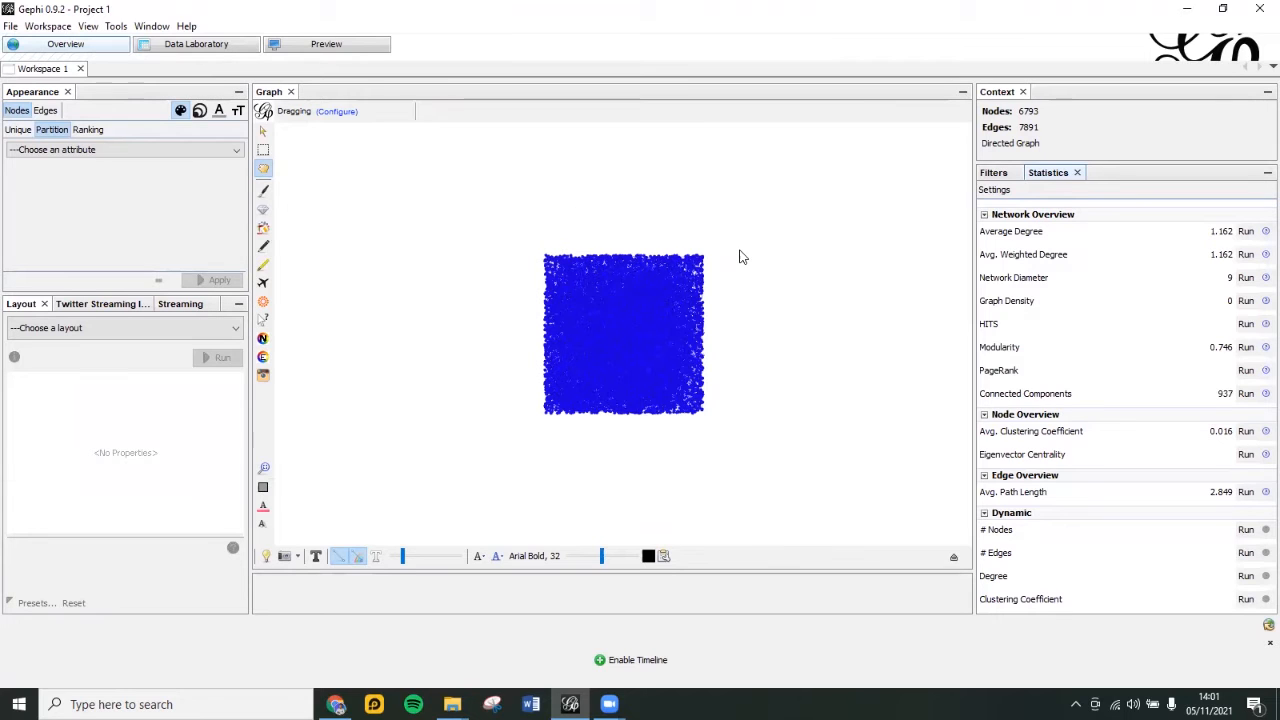
pyautogui.click(22, 132)
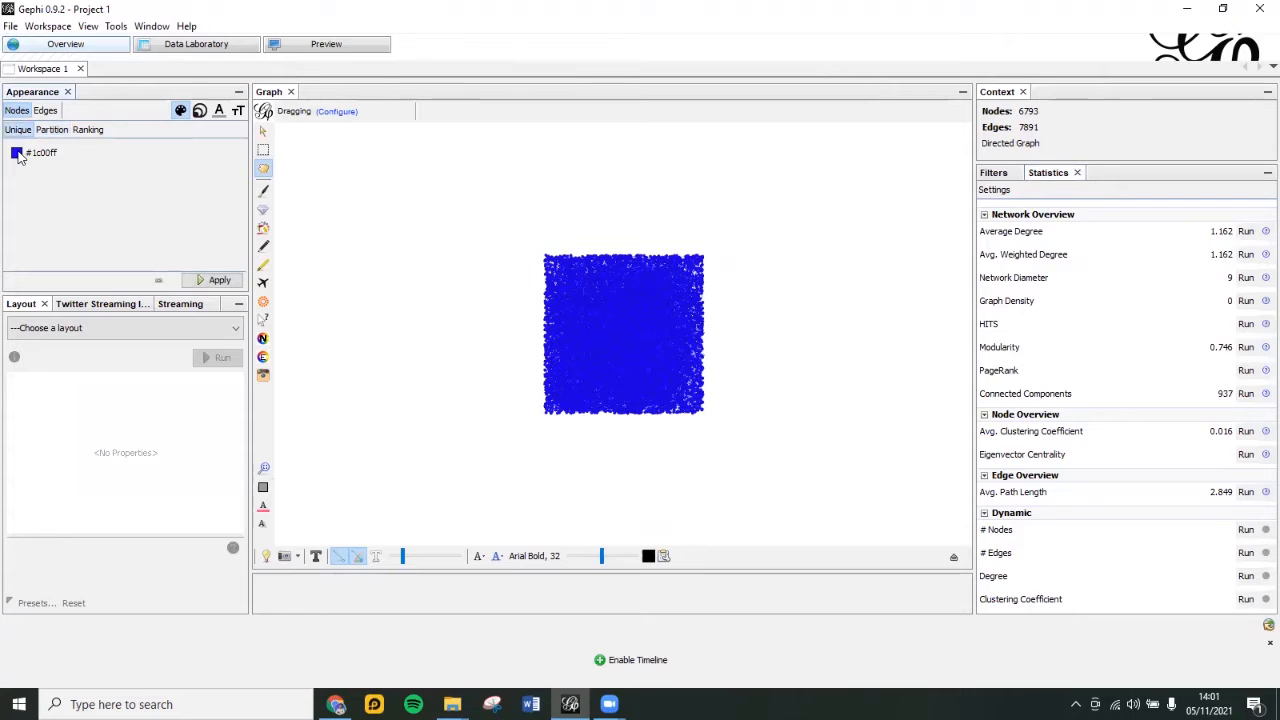
pyautogui.click(20, 153)
pyautogui.click(22, 185)
pyautogui.click(213, 281)
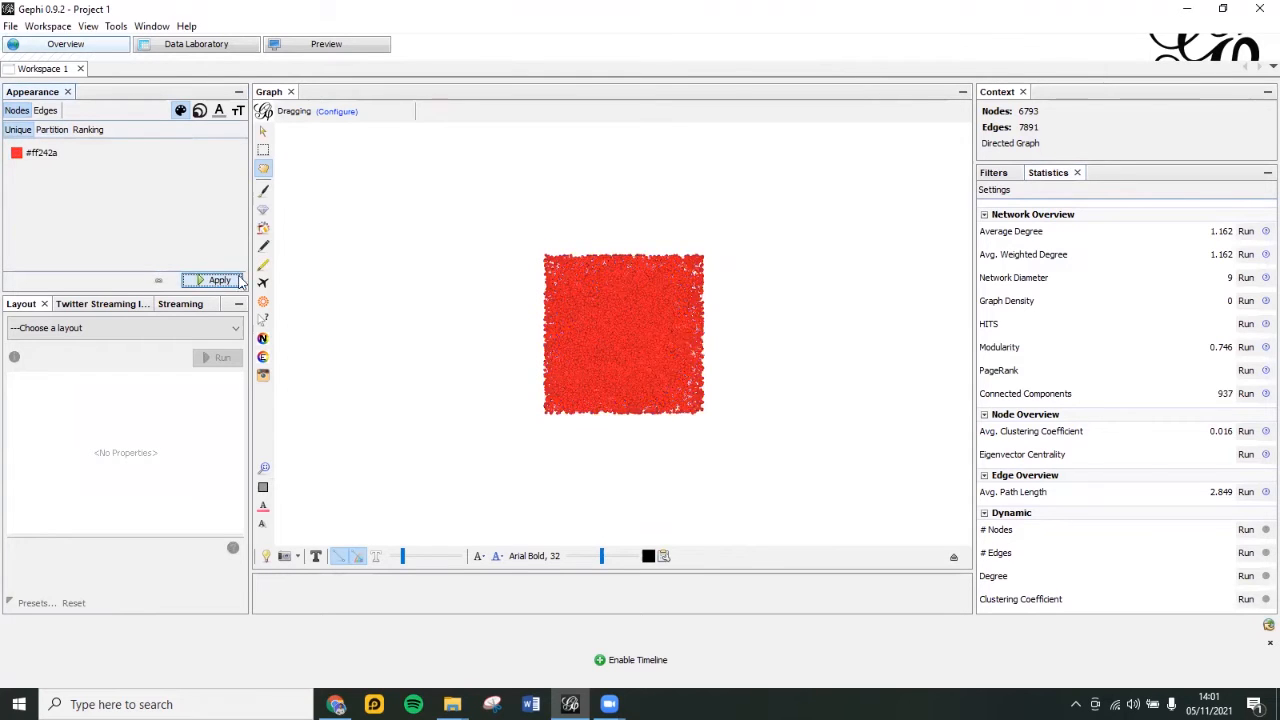
# - Partition the node colours by Degree and apply the colouring to the graph
pyautogui.click(55, 130)
pyautogui.click(106, 152)
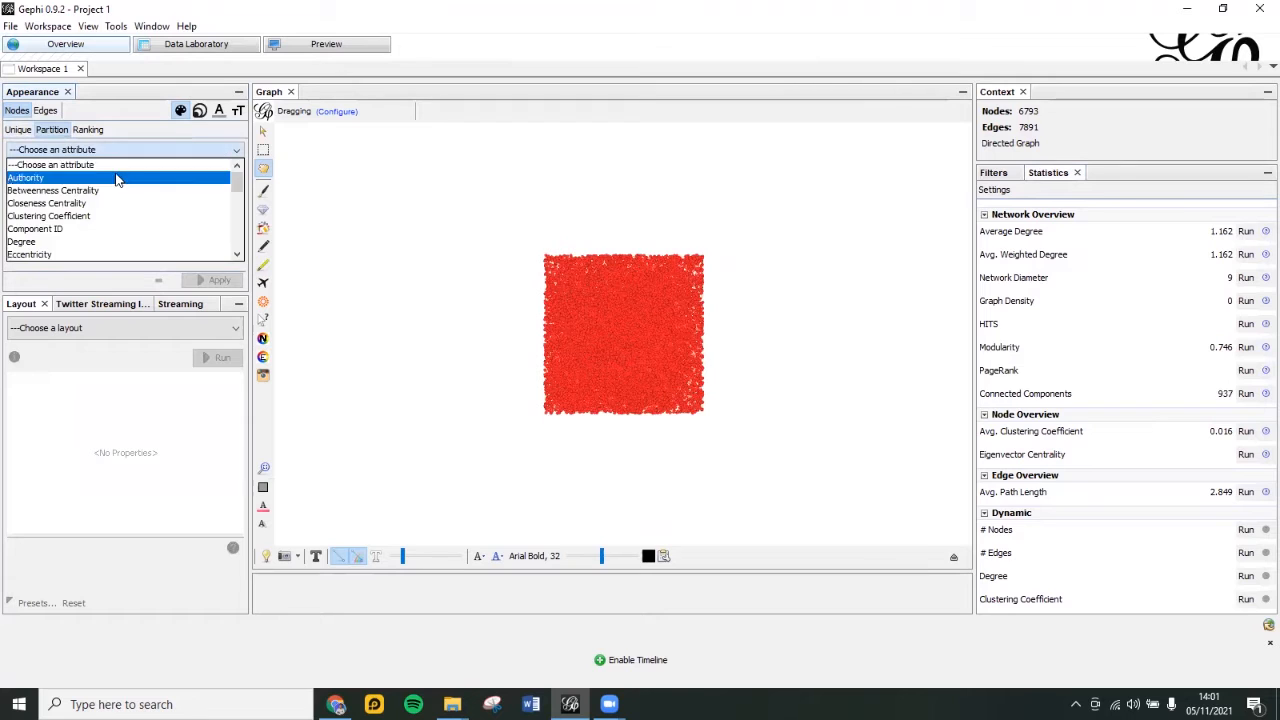
pyautogui.click(129, 245)
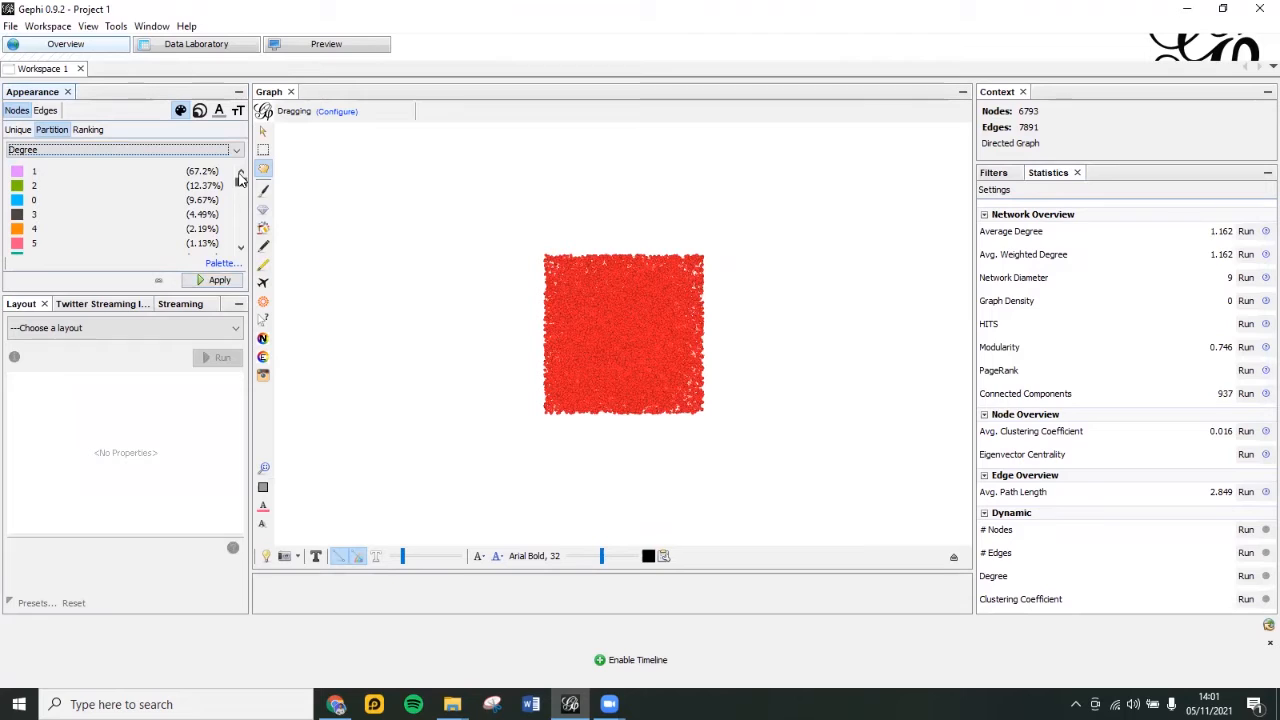
pyautogui.moveTo(240, 178); pyautogui.dragTo(238, 266)
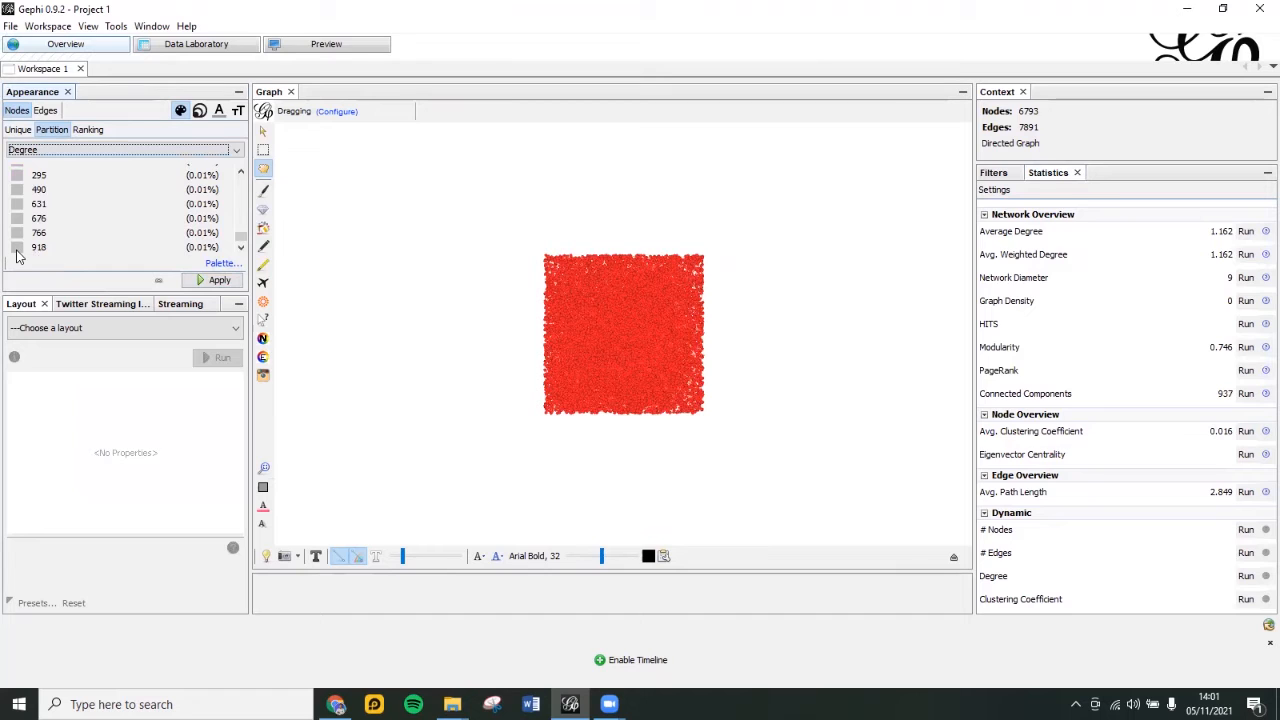
pyautogui.click(219, 280)
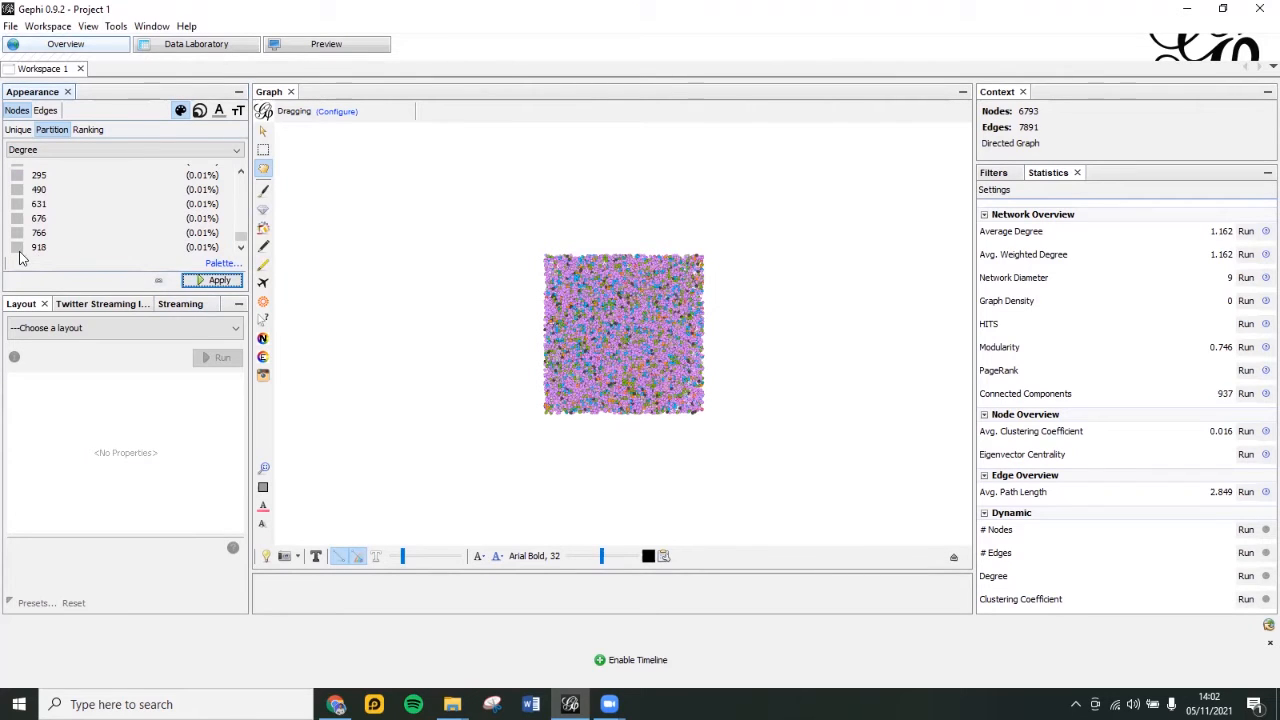
# - Apply the two-colour pink and blue palette to the Degree partition
pyautogui.click(224, 265)
pyautogui.moveTo(406, 330)
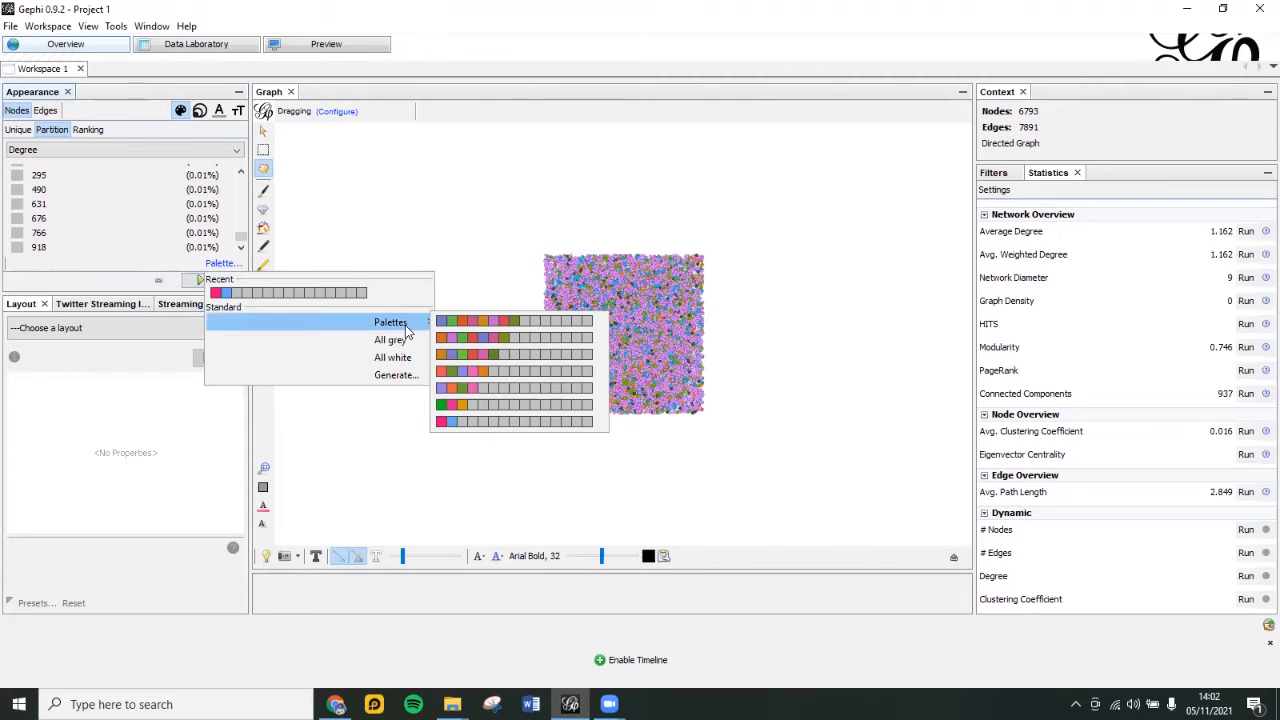
pyautogui.click(445, 422)
pyautogui.click(214, 280)
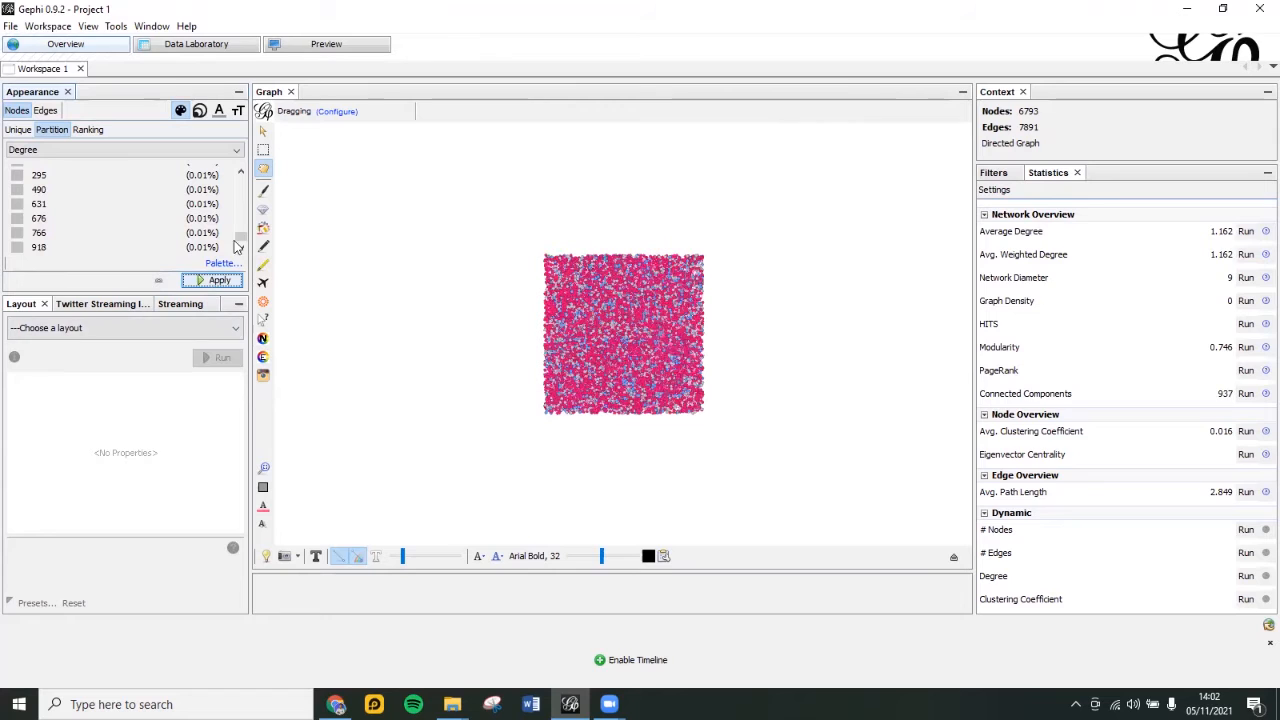
# - Set the partition colours for degree 1 and degree 2 to grey
pyautogui.moveTo(240, 240); pyautogui.dragTo(240, 177)
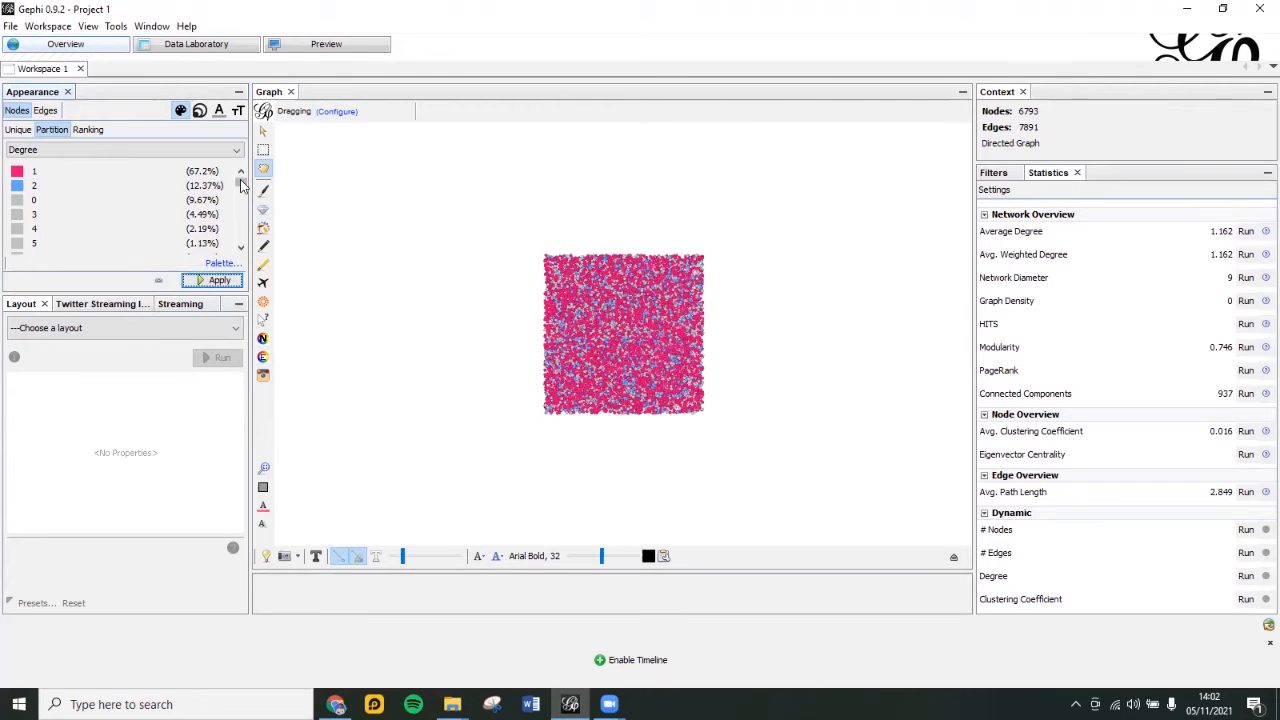
pyautogui.click(17, 174)
pyautogui.moveTo(17, 171); pyautogui.dragTo(37, 199)
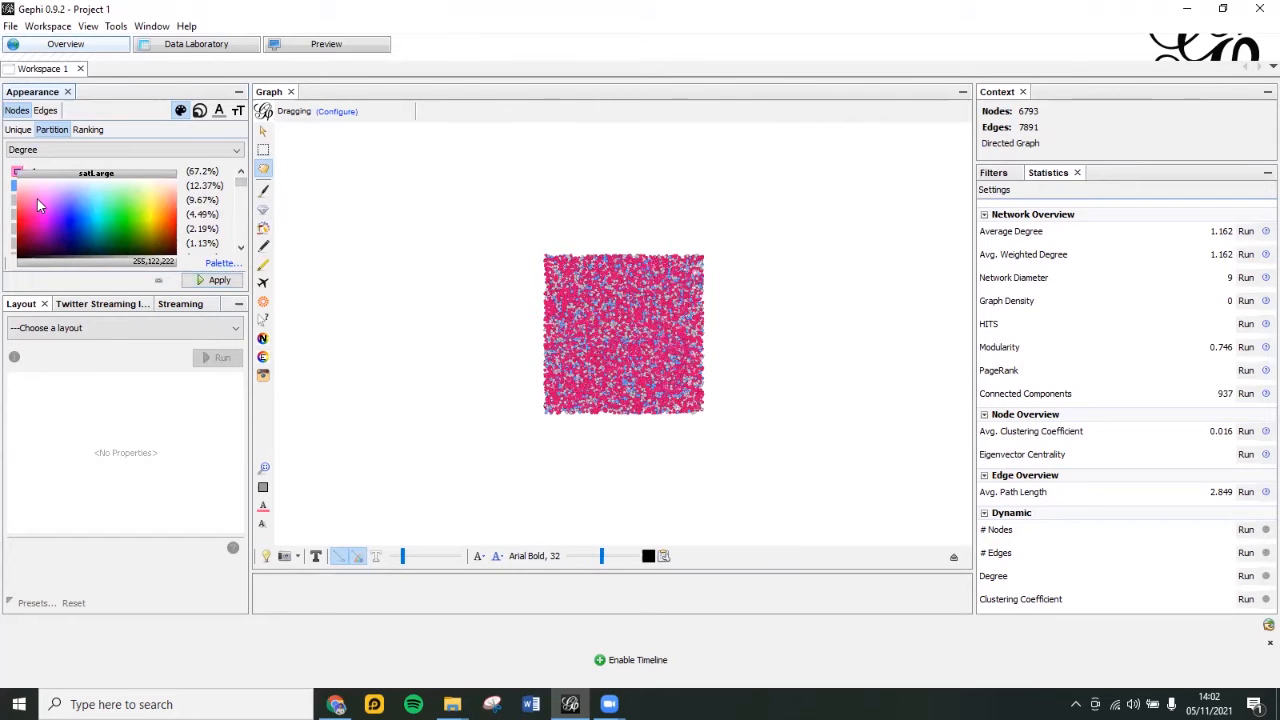
pyautogui.click(128, 262)
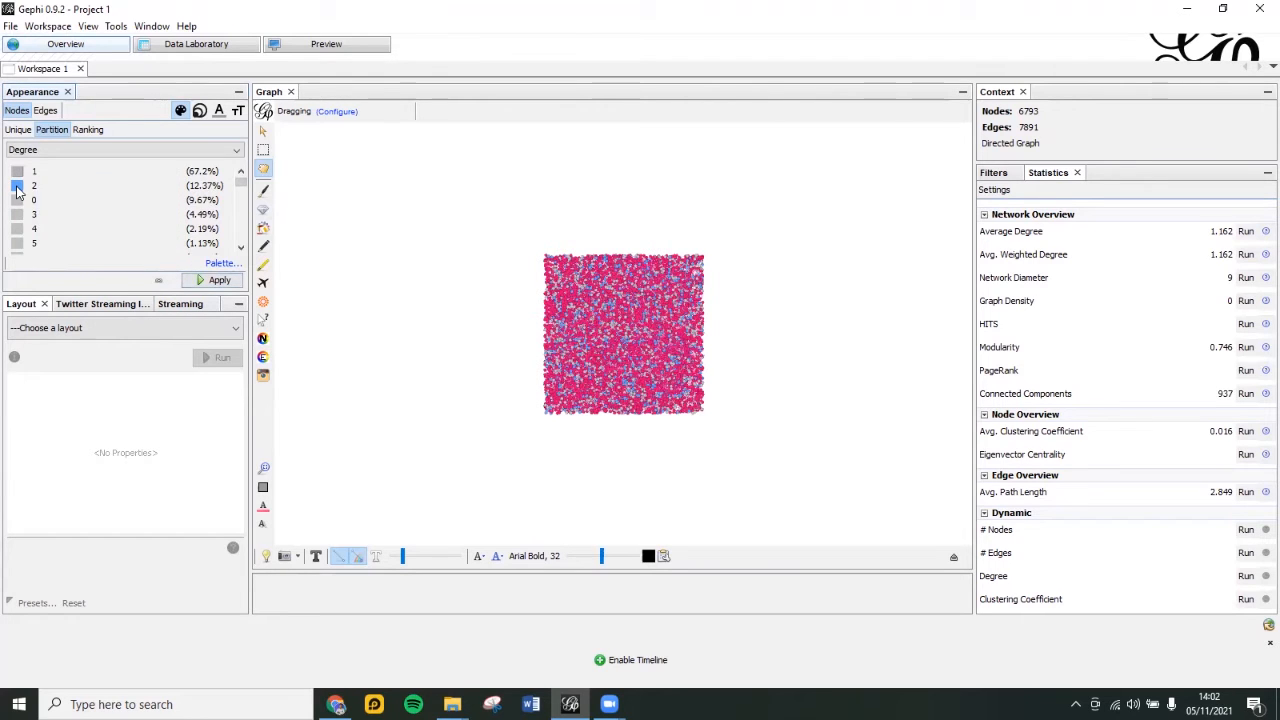
pyautogui.click(17, 186)
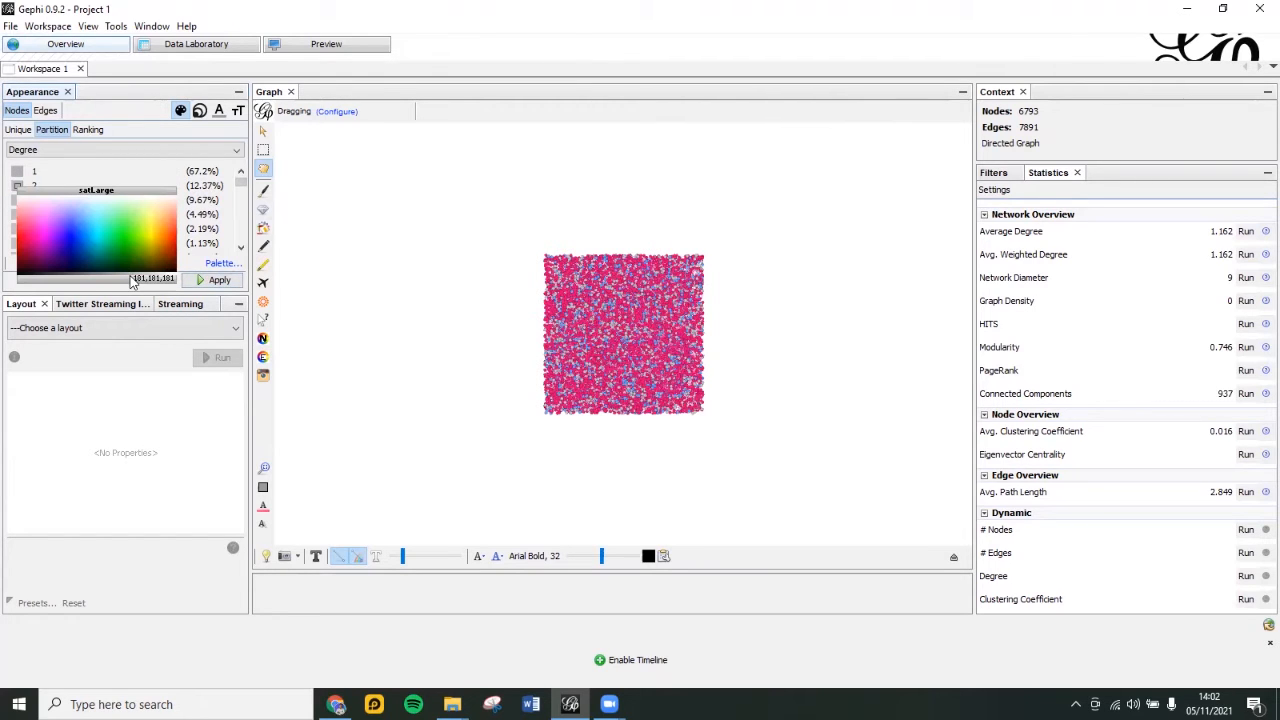
pyautogui.click(140, 277)
# - Colour degree 918 red, 766 blue, 676 green, 631 orange and 490 teal, and apply the partition colours to the graph
pyautogui.moveTo(241, 183); pyautogui.dragTo(238, 247)
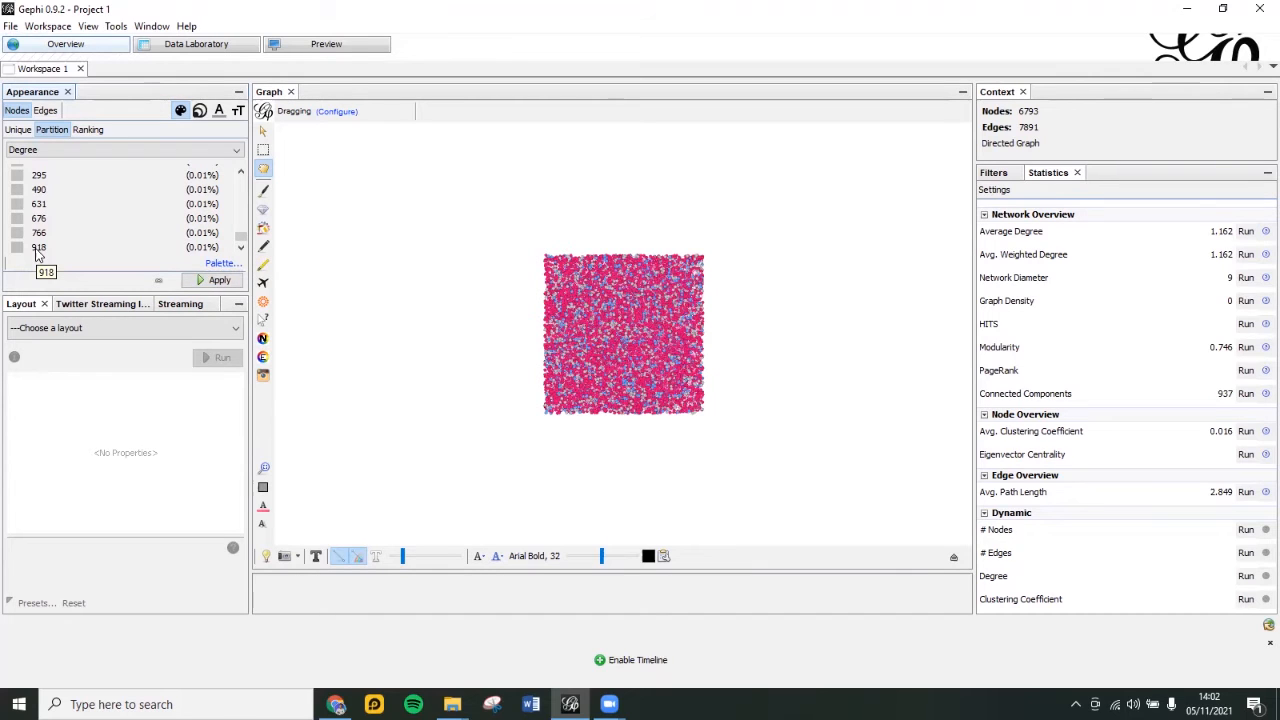
pyautogui.moveTo(17, 248); pyautogui.dragTo(22, 303)
pyautogui.moveTo(17, 232); pyautogui.dragTo(125, 266)
pyautogui.moveTo(22, 208); pyautogui.dragTo(158, 260)
pyautogui.moveTo(21, 190); pyautogui.dragTo(97, 247)
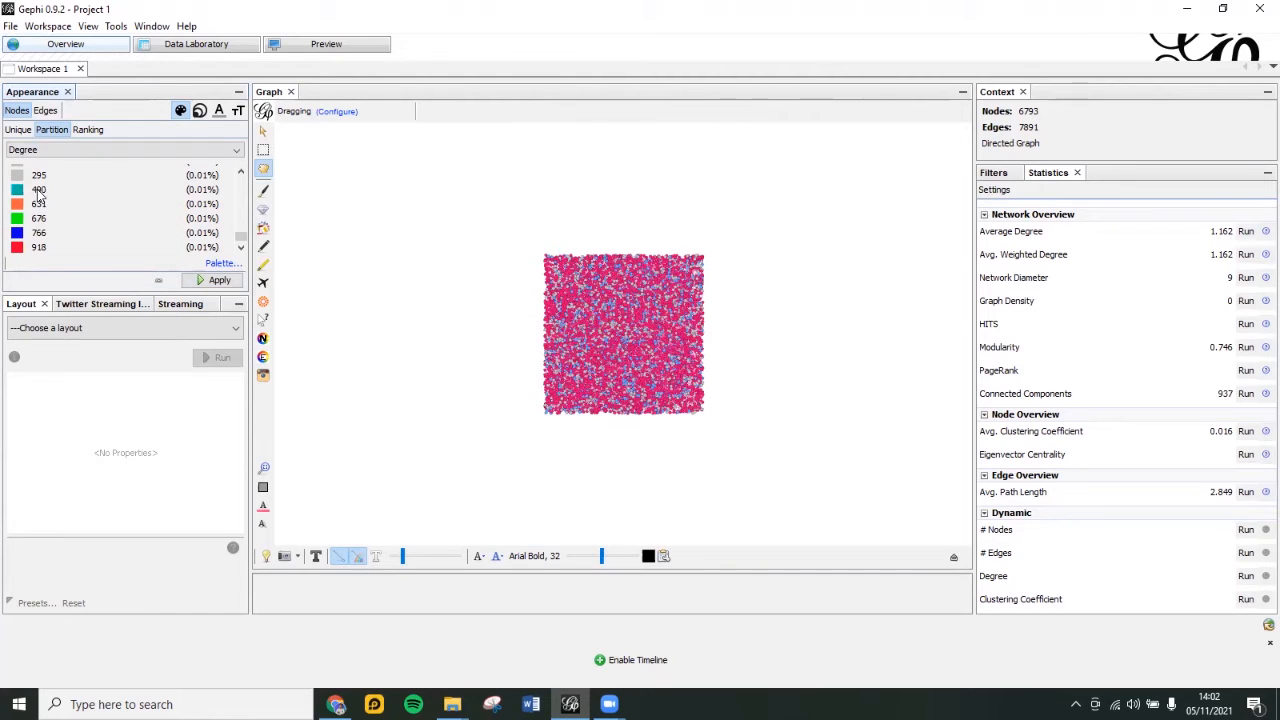
pyautogui.click(220, 281)
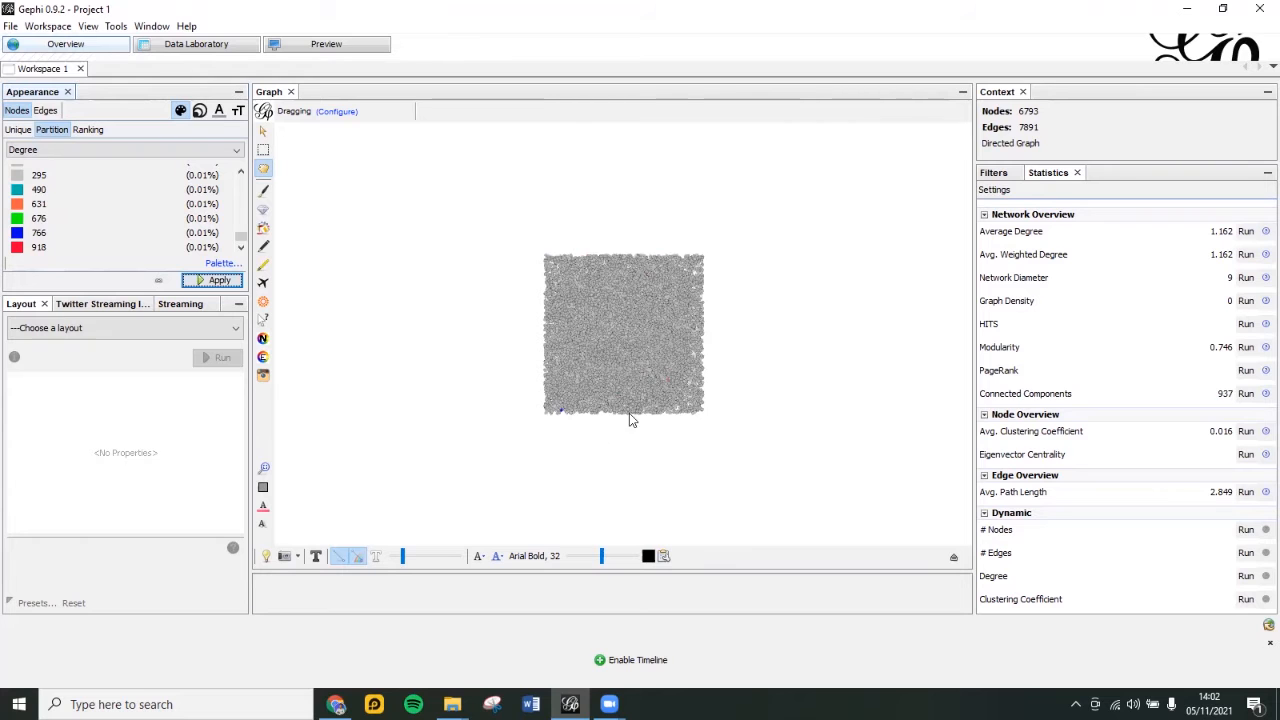
# - Try colouring the nodes by Degree ranking with the white-to-dark-green gradient
pyautogui.scroll(3, 629, 418)
pyautogui.scroll(1, 513, 420)
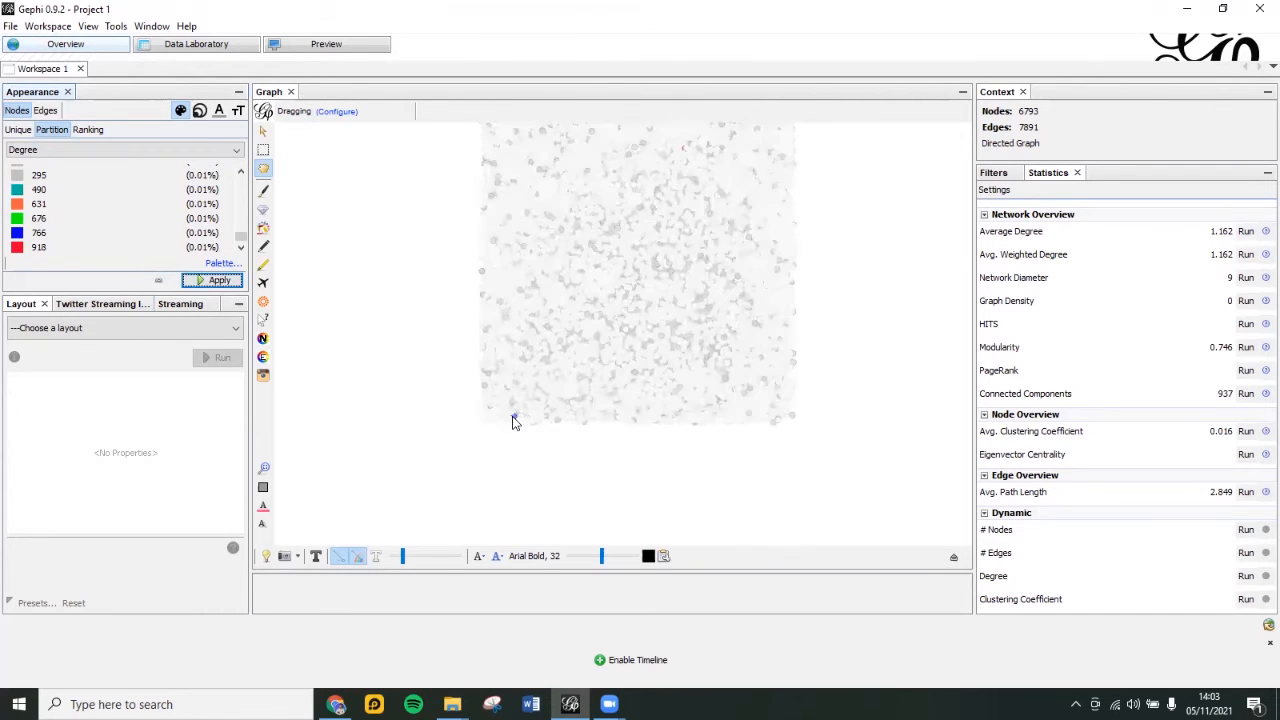
pyautogui.scroll(-5, 841, 282)
pyautogui.scroll(3, 854, 188)
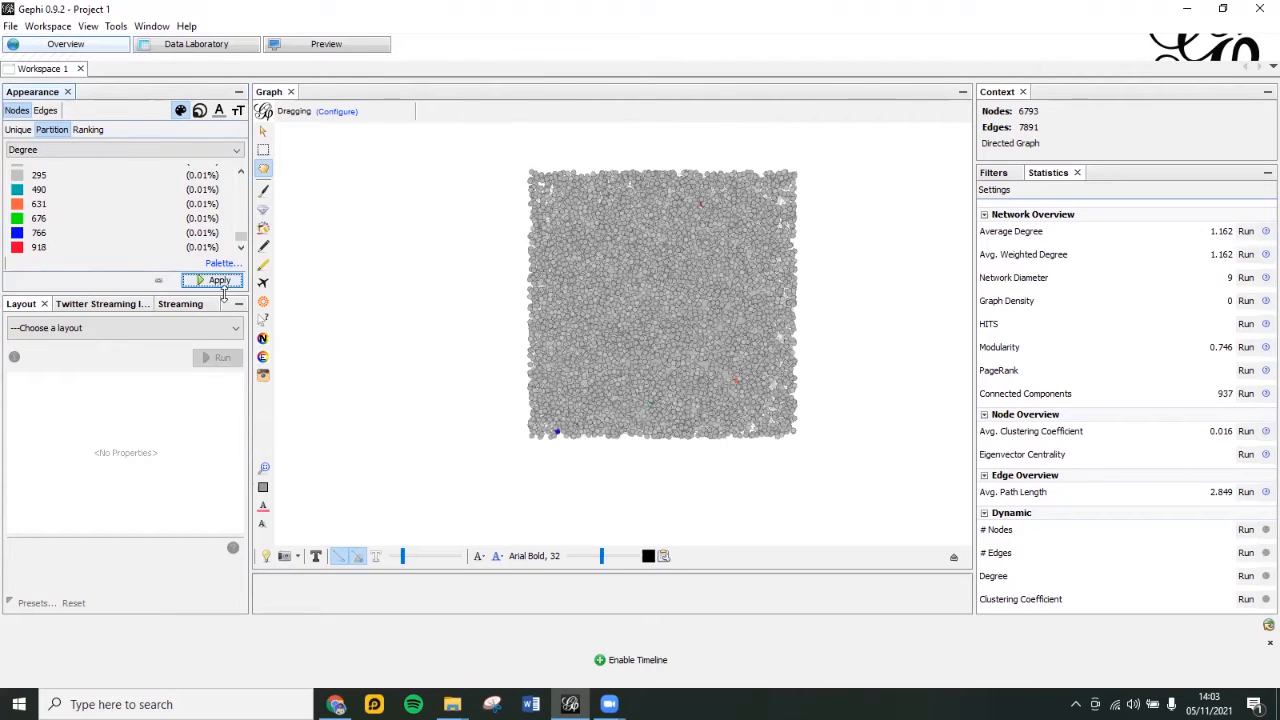
pyautogui.click(88, 130)
pyautogui.click(100, 149)
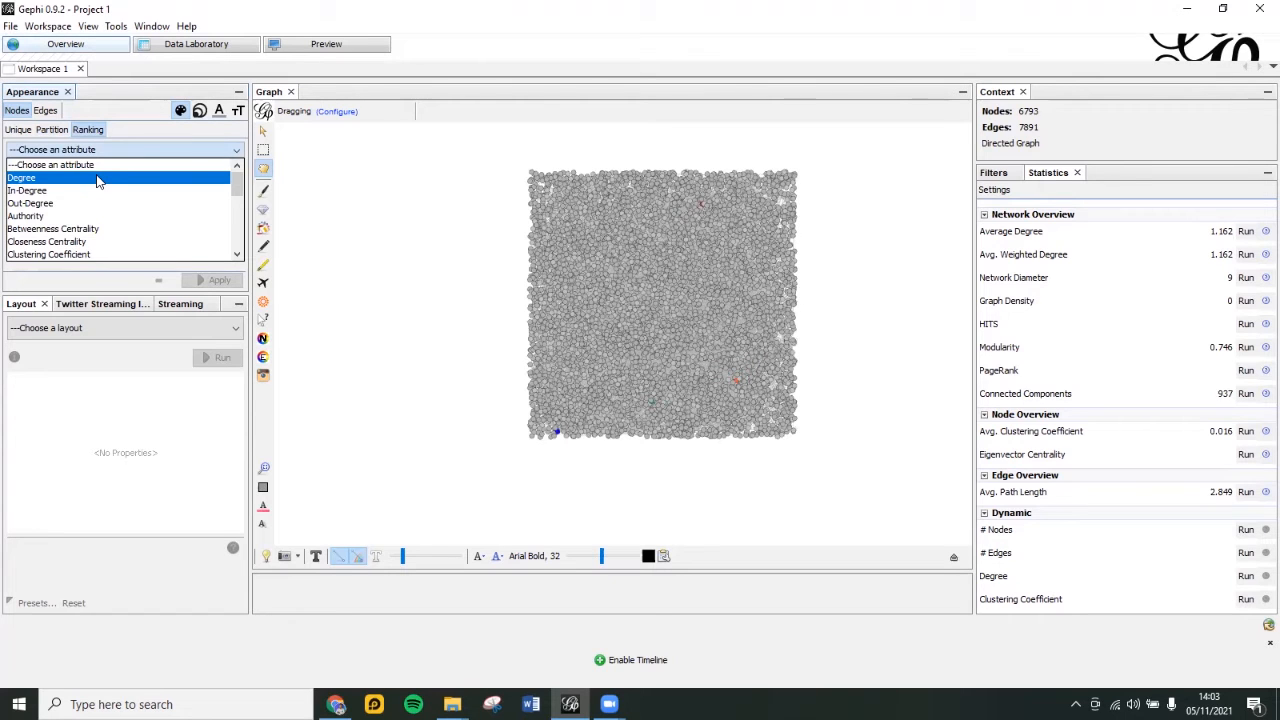
pyautogui.click(97, 178)
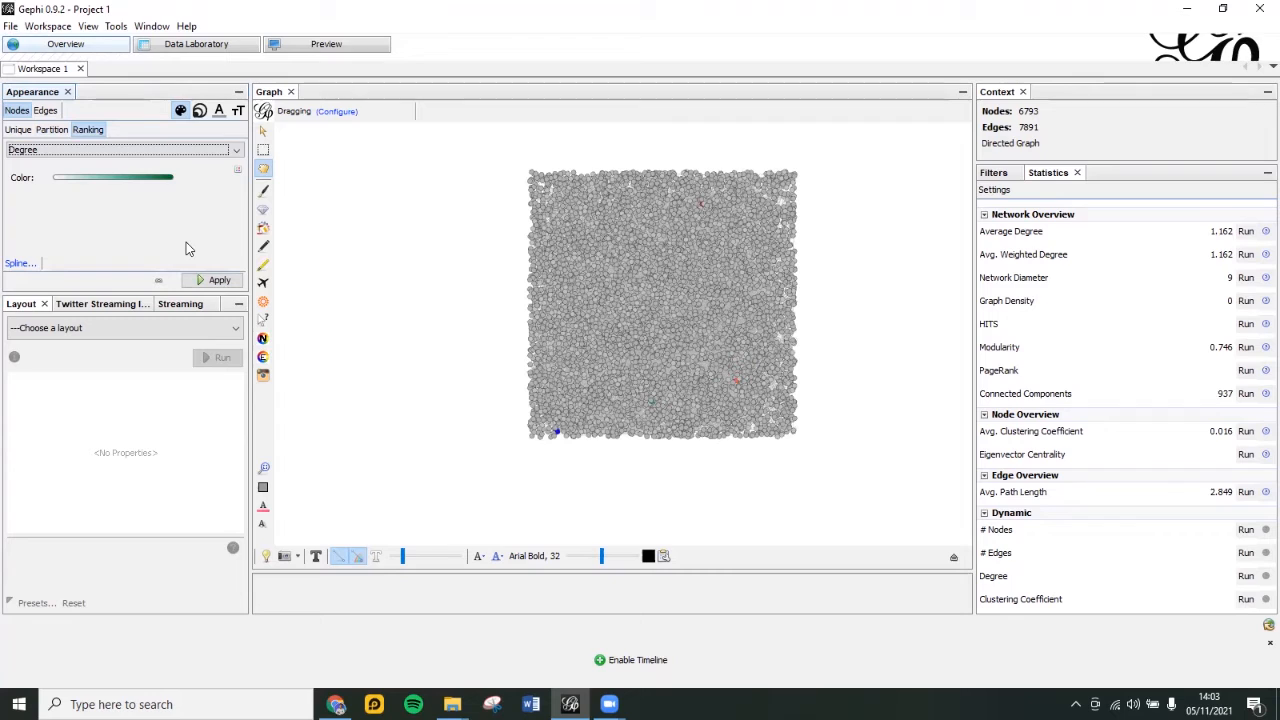
pyautogui.moveTo(58, 184)
pyautogui.click(222, 281)
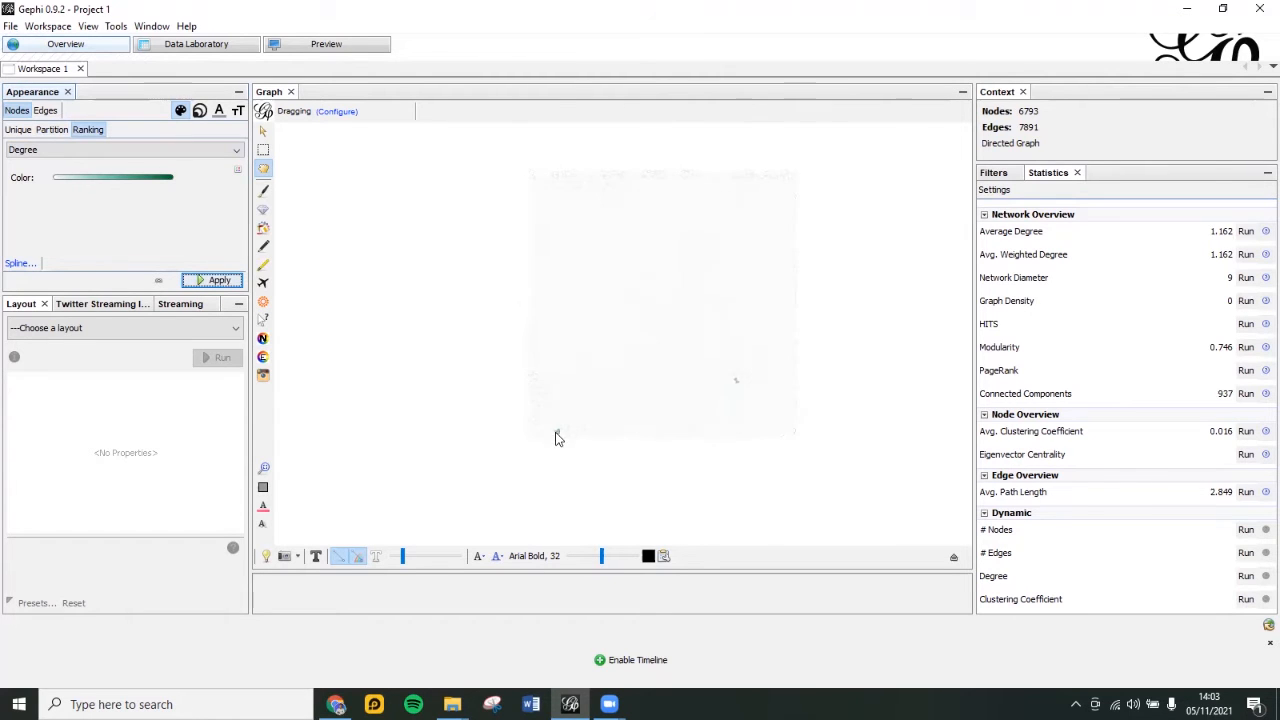
pyautogui.scroll(5, 580, 445)
pyautogui.scroll(4, 930, 280)
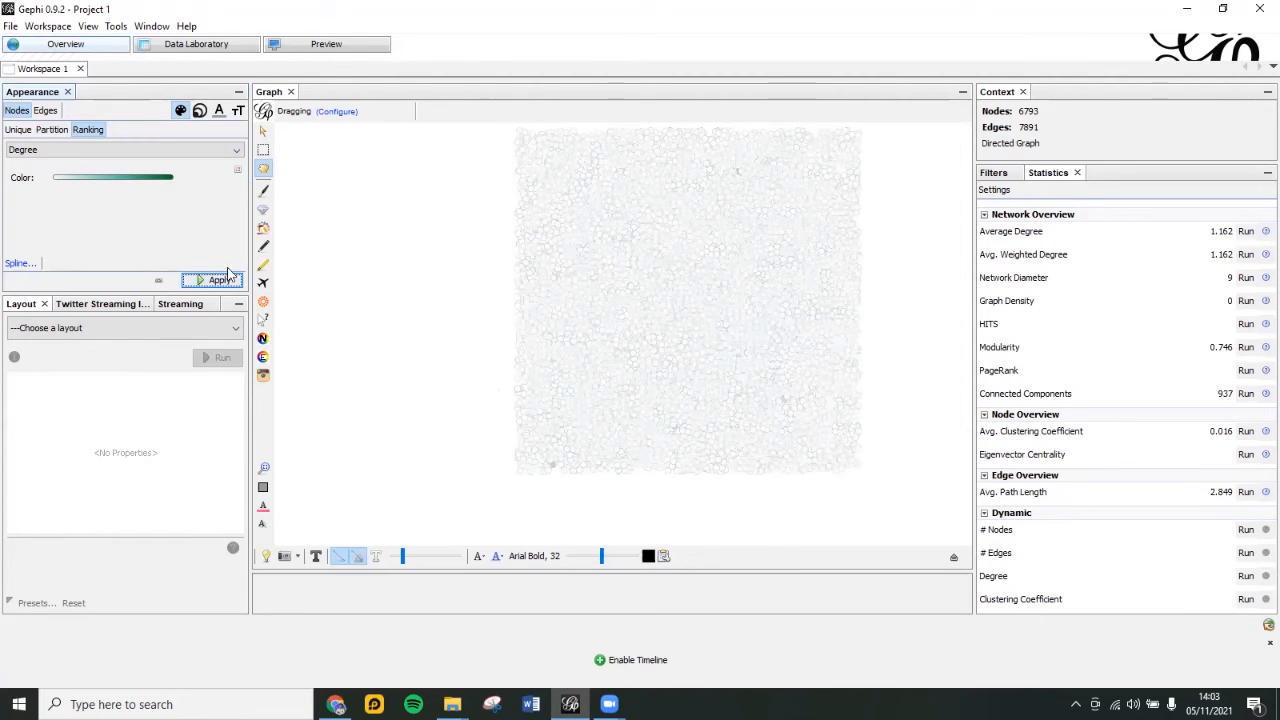
# - Reapply the Degree partition colours to the nodes
pyautogui.click(51, 130)
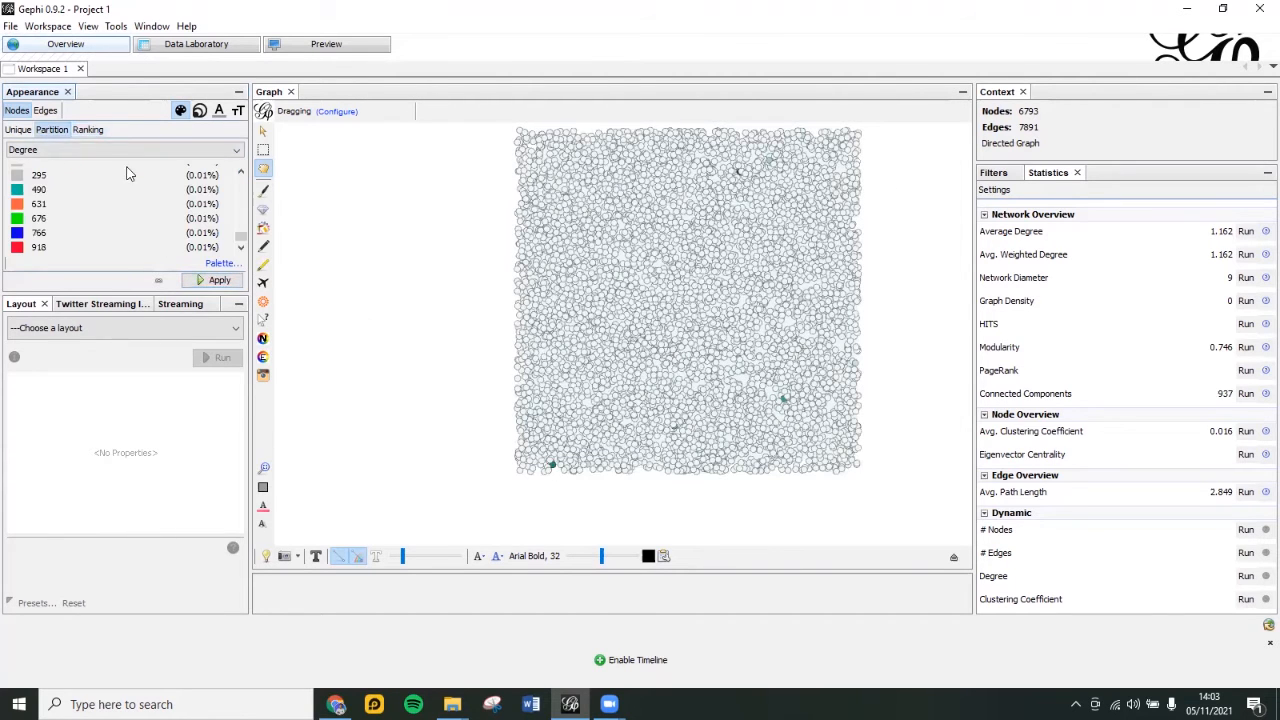
pyautogui.moveTo(241, 240); pyautogui.dragTo(236, 266)
pyautogui.click(213, 280)
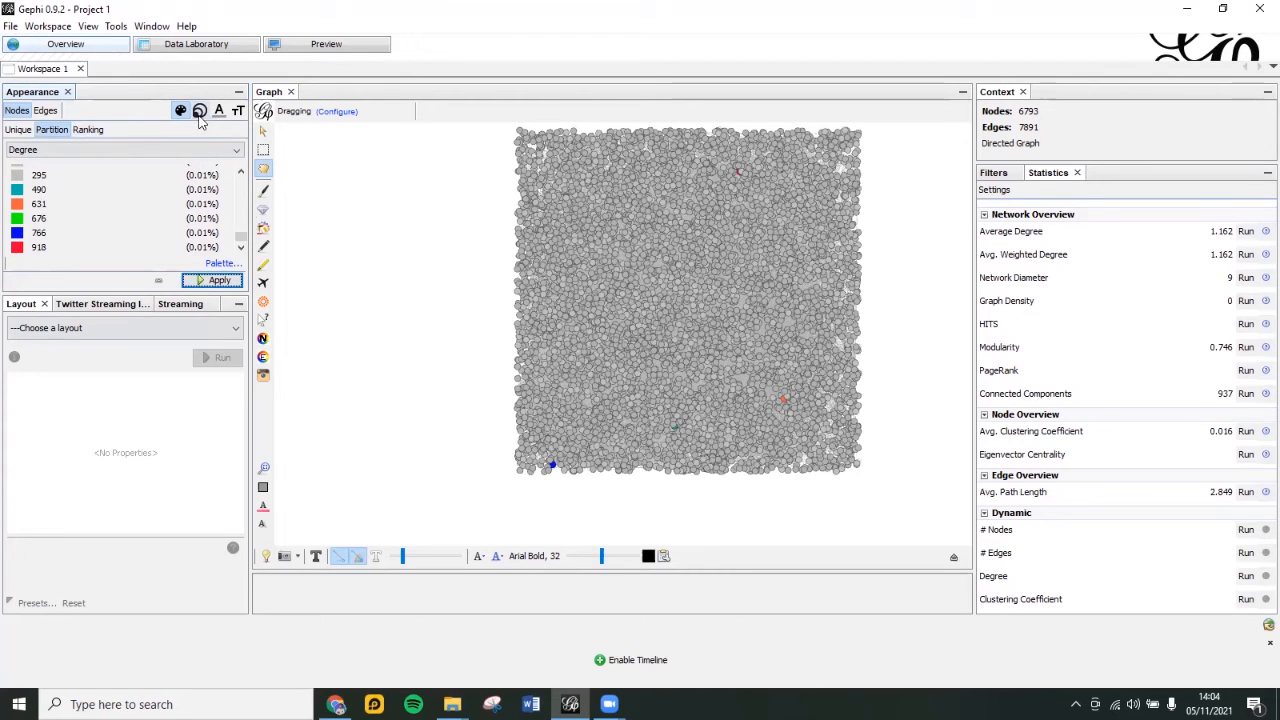
# - Rank the node sizes by Degree with minimum size 10 and maximum size 100, and apply the sizing to the graph
pyautogui.click(199, 111)
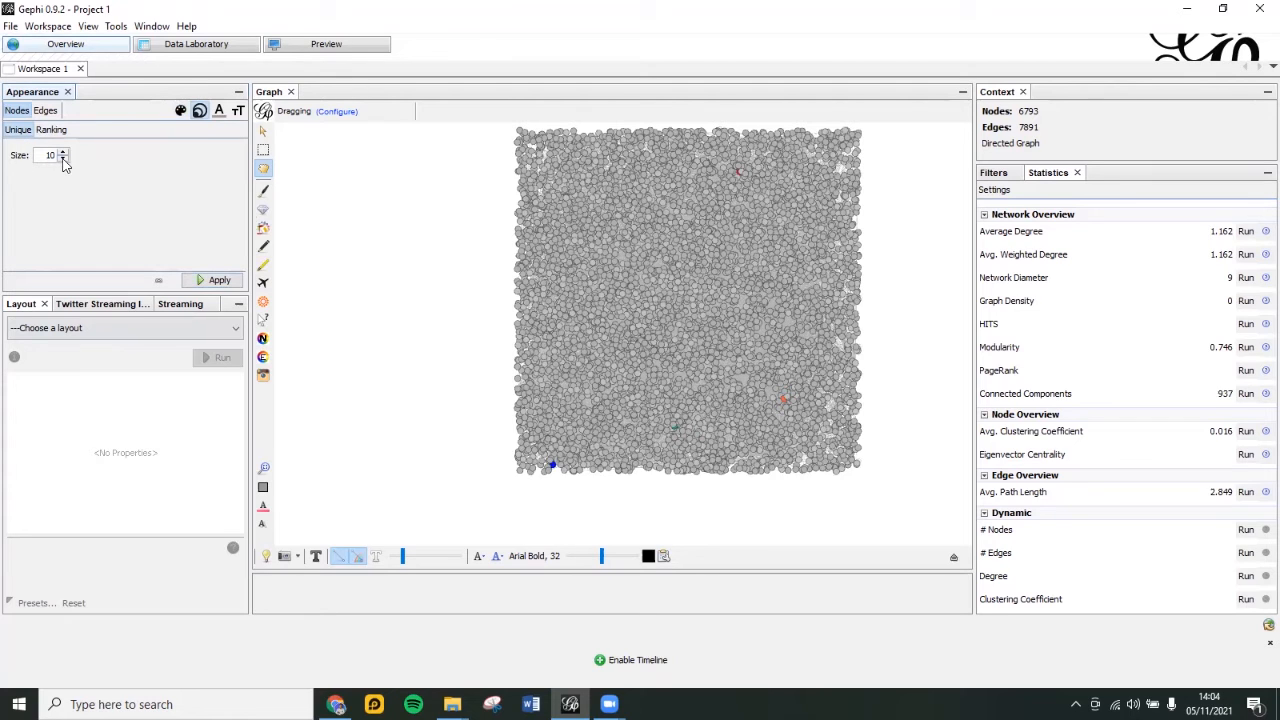
pyautogui.click(221, 281)
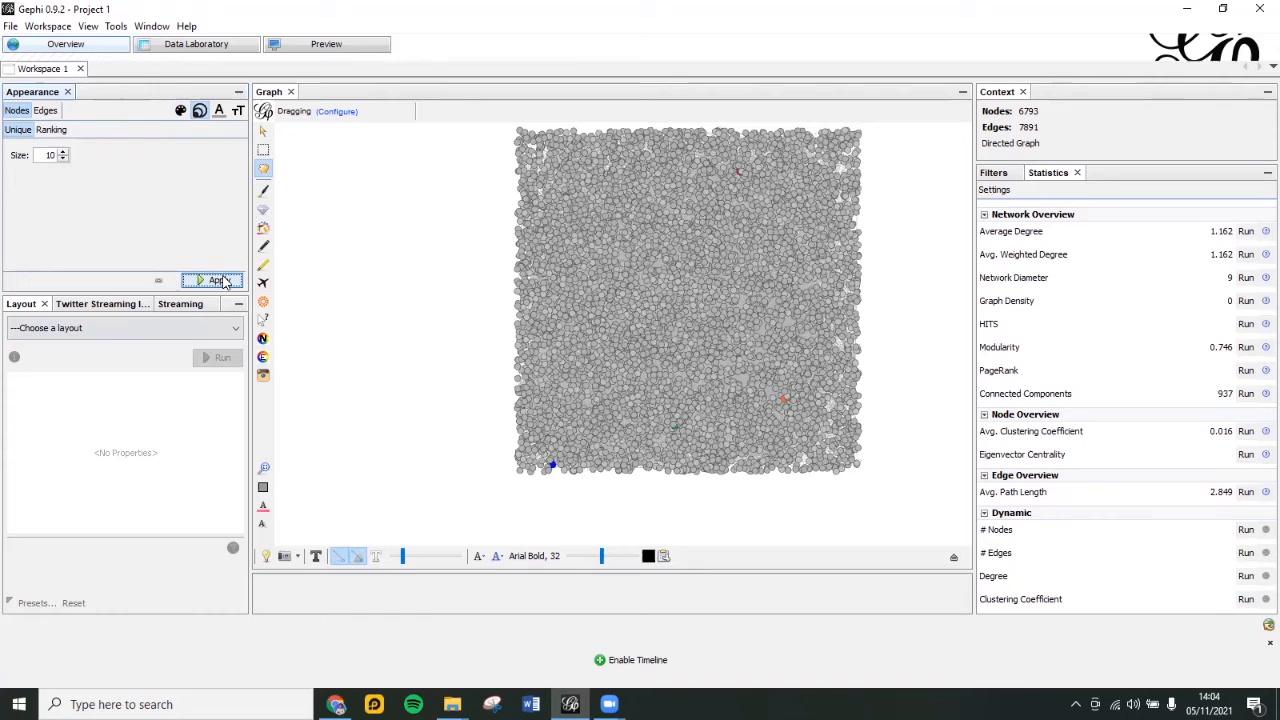
pyautogui.click(51, 130)
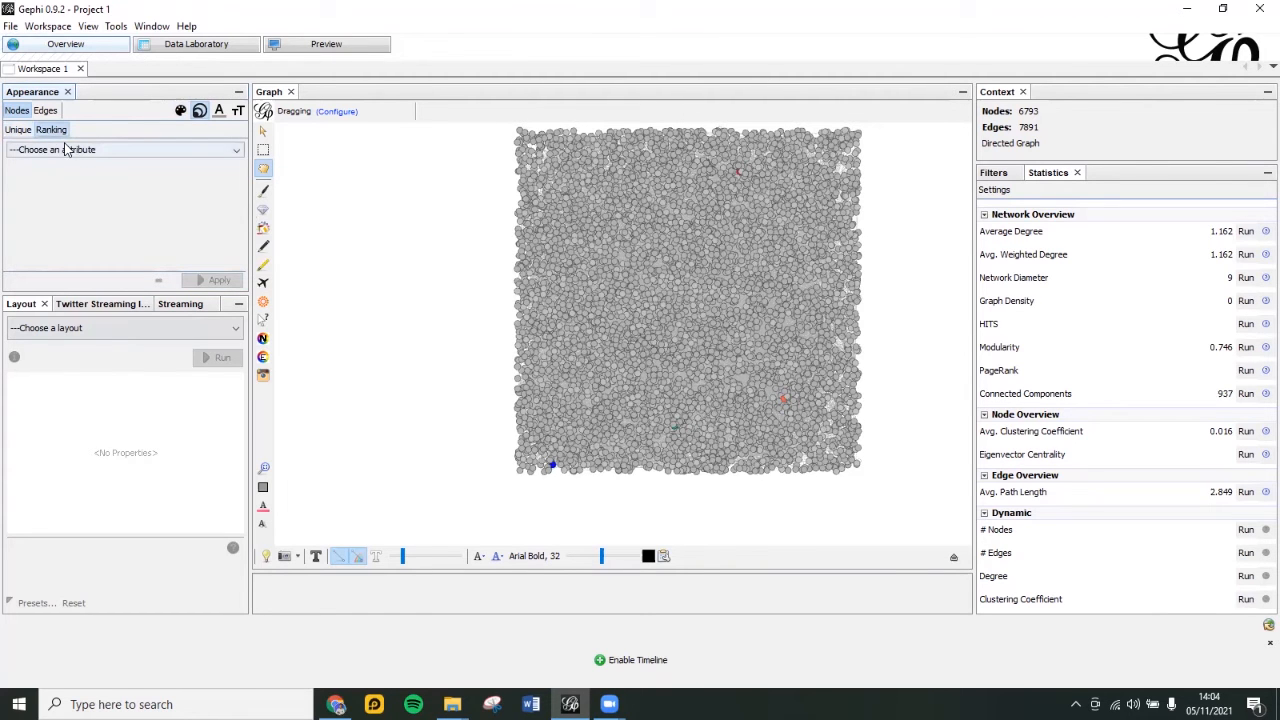
pyautogui.click(76, 152)
pyautogui.click(78, 181)
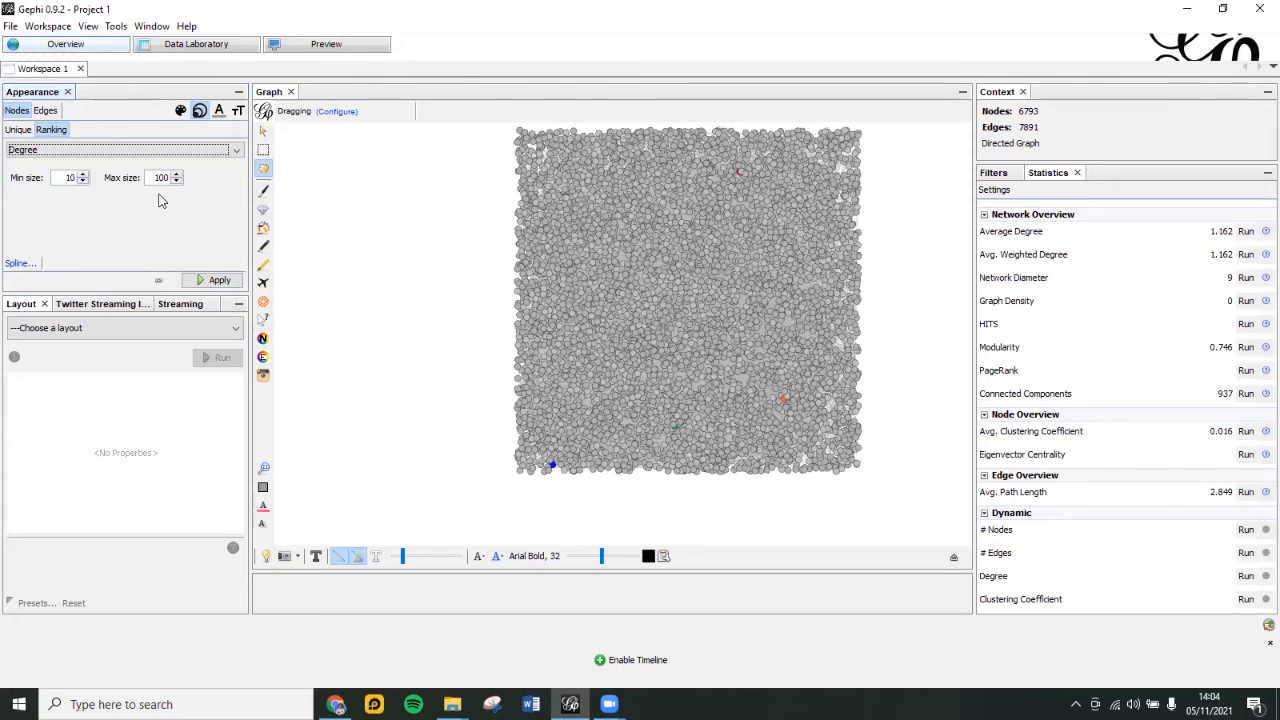
pyautogui.click(219, 282)
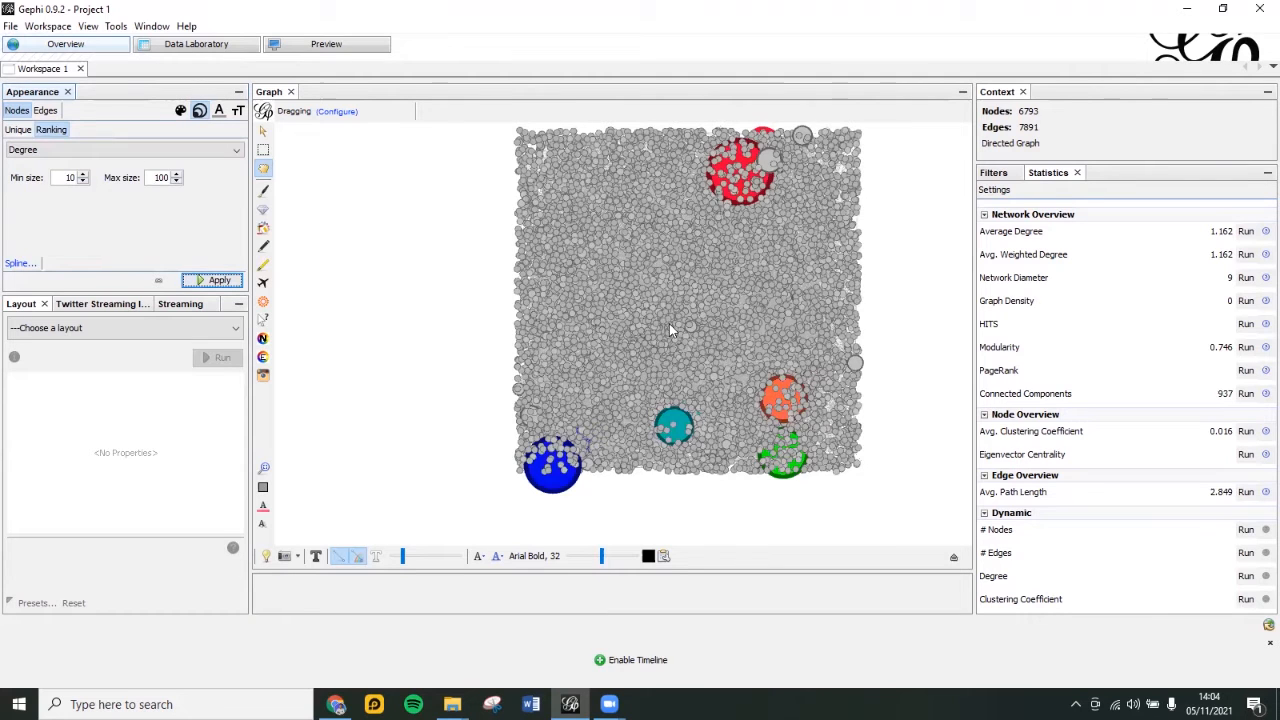
# - Show the node labels and scale their size by Degree ranking from 0.1 to 5
pyautogui.click(219, 111)
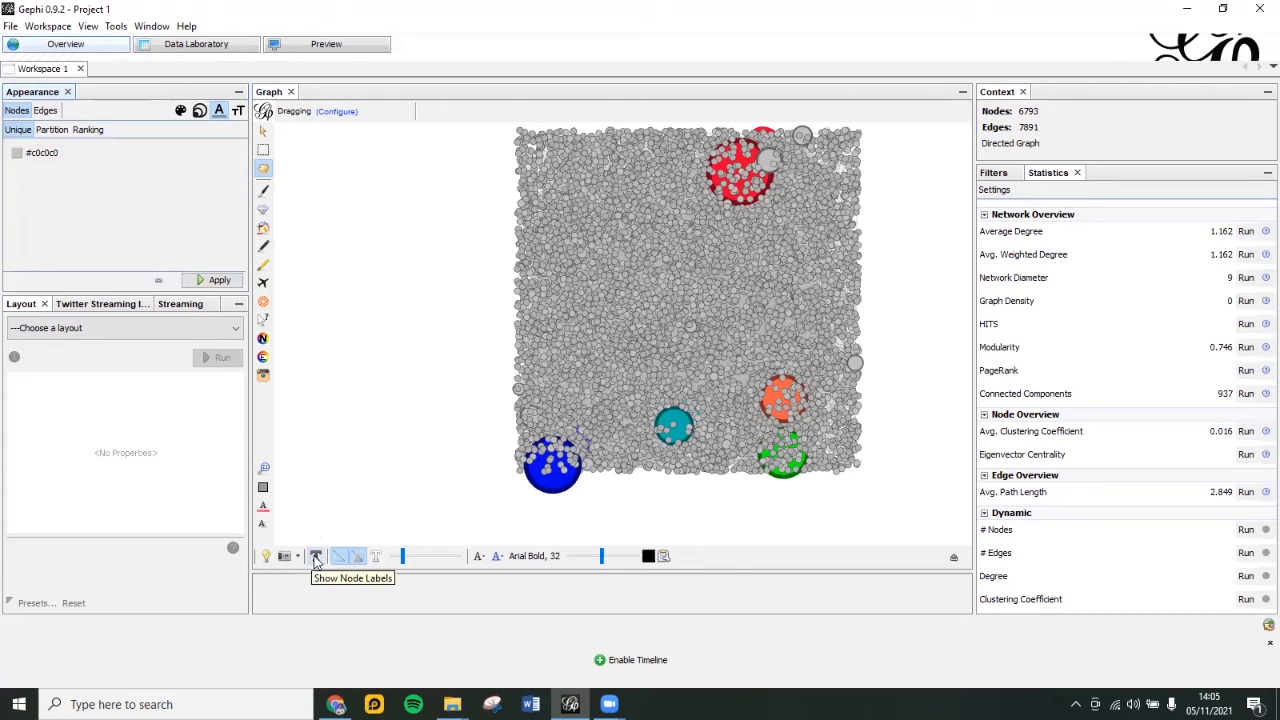
pyautogui.click(316, 557)
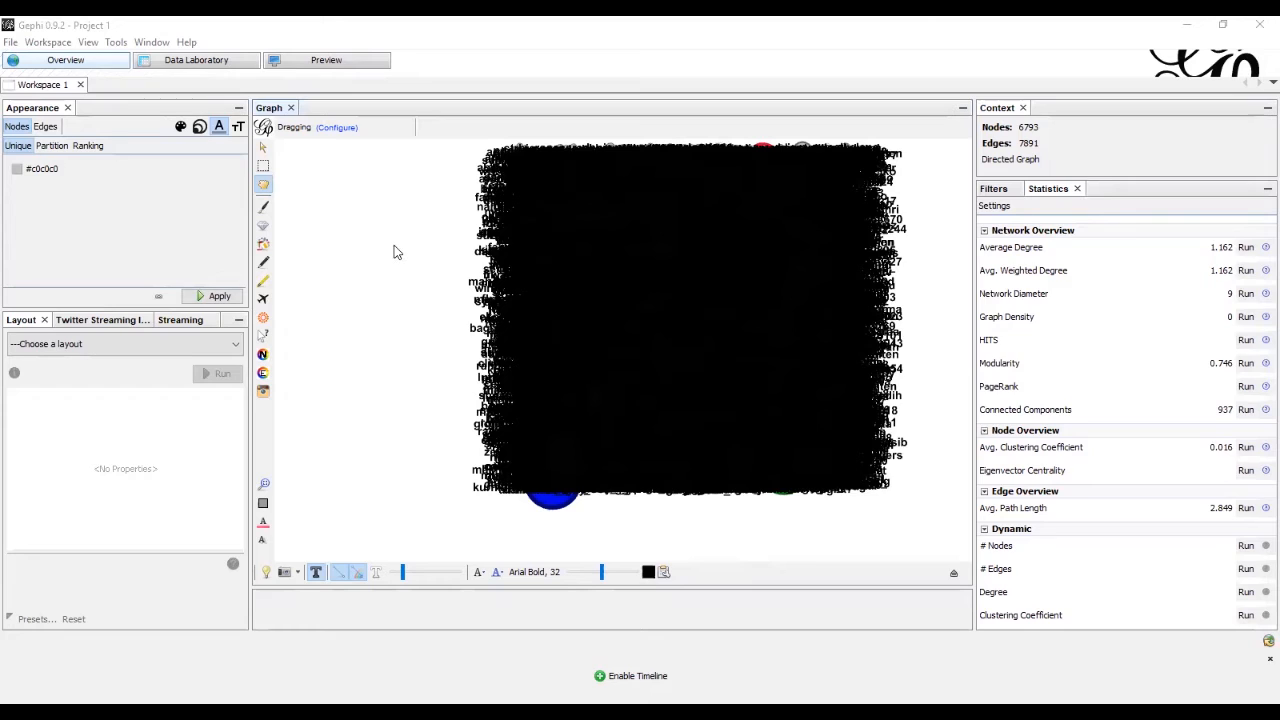
pyautogui.click(238, 129)
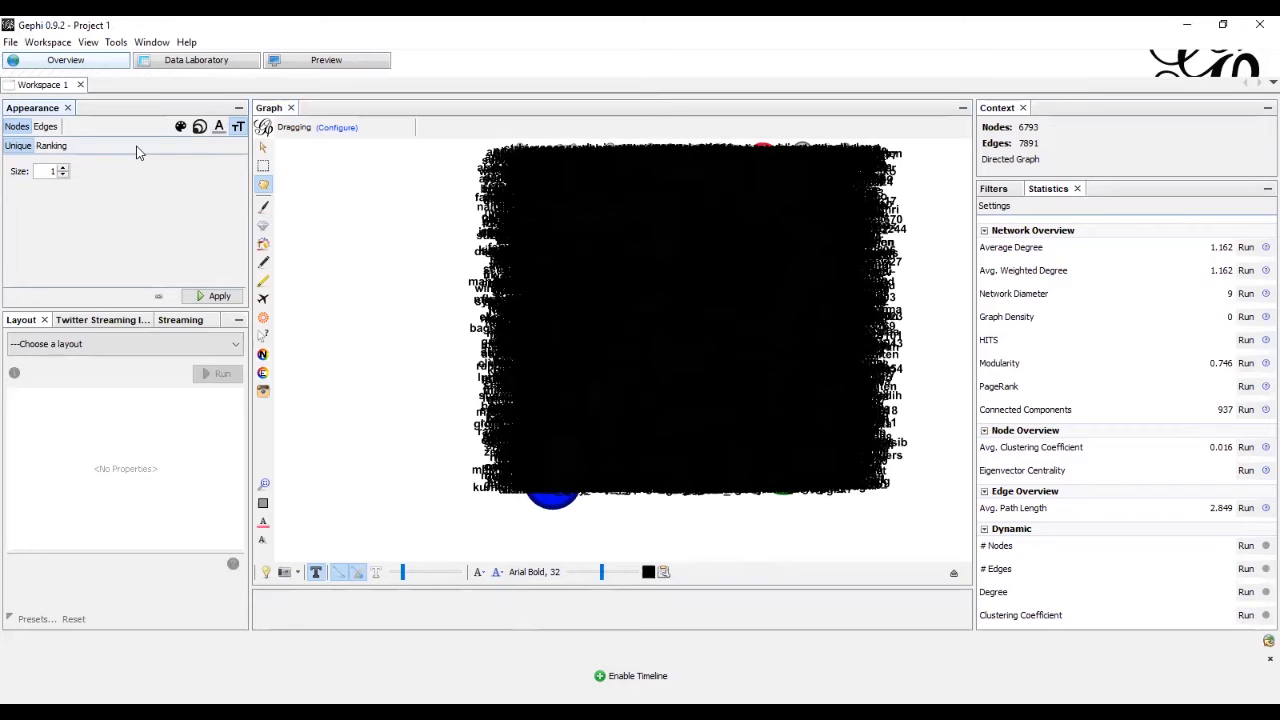
pyautogui.click(51, 145)
pyautogui.click(69, 166)
pyautogui.click(71, 192)
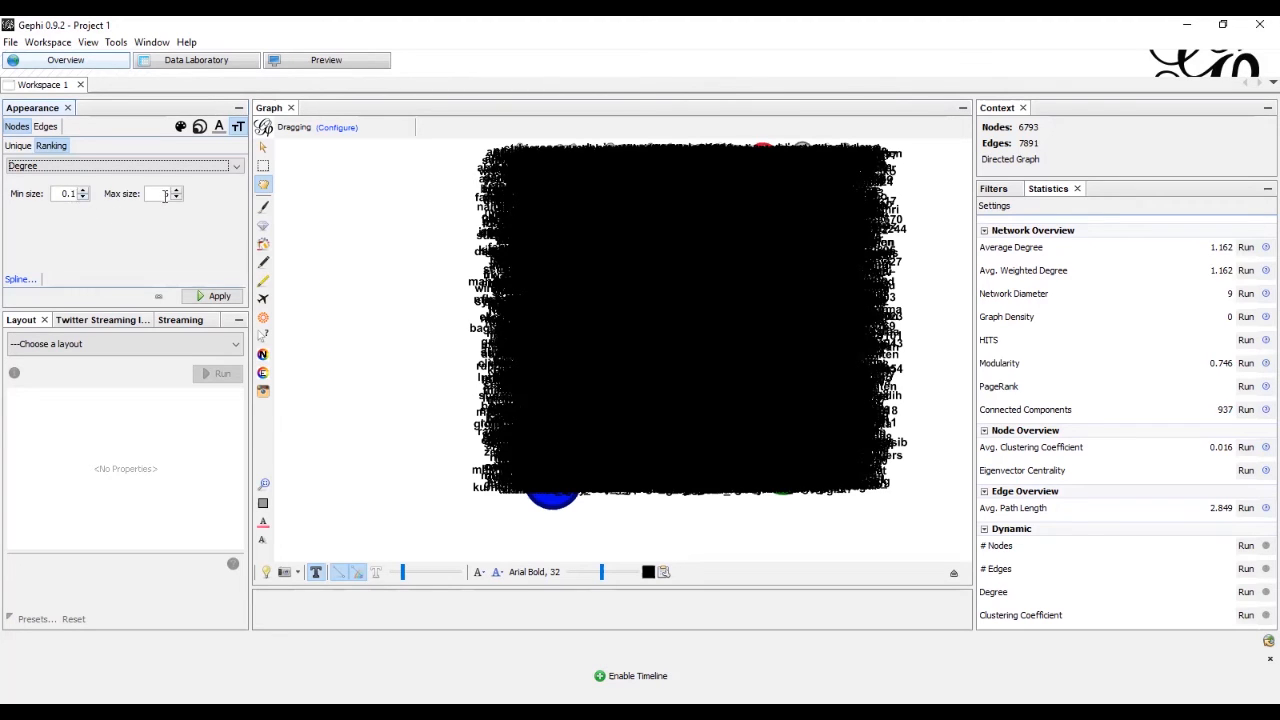
pyautogui.click(220, 298)
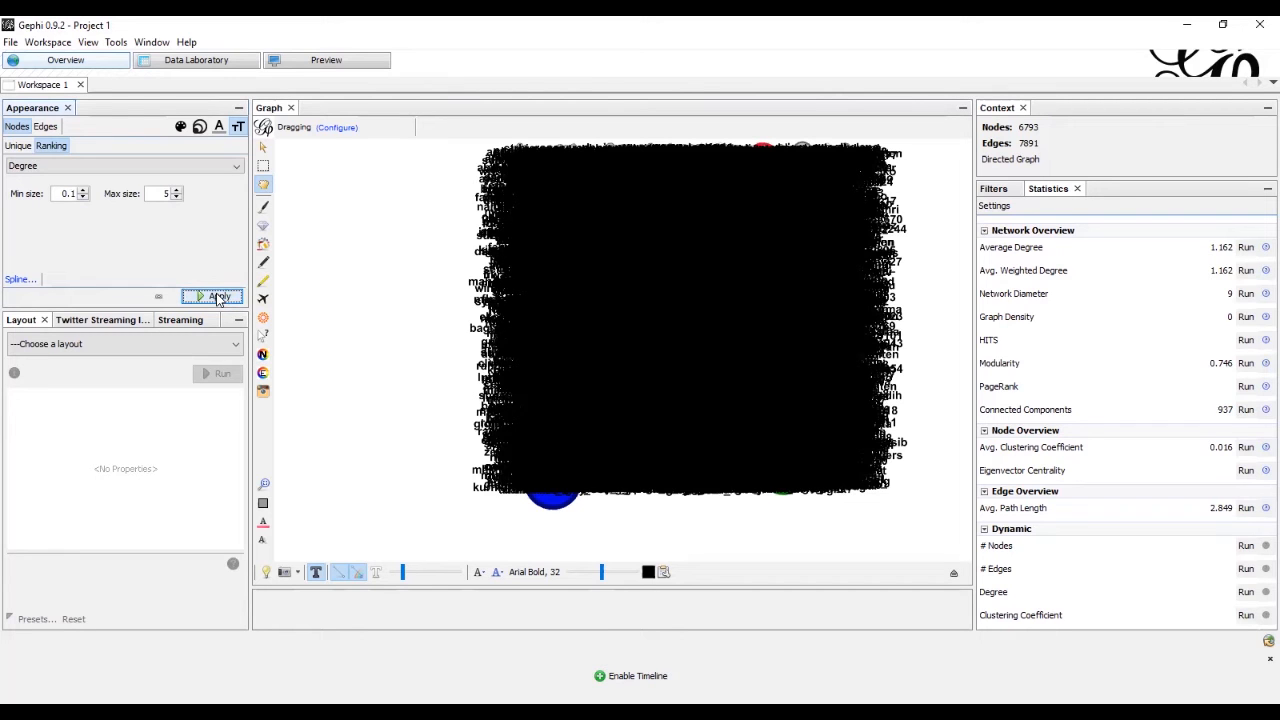
pyautogui.click(205, 298)
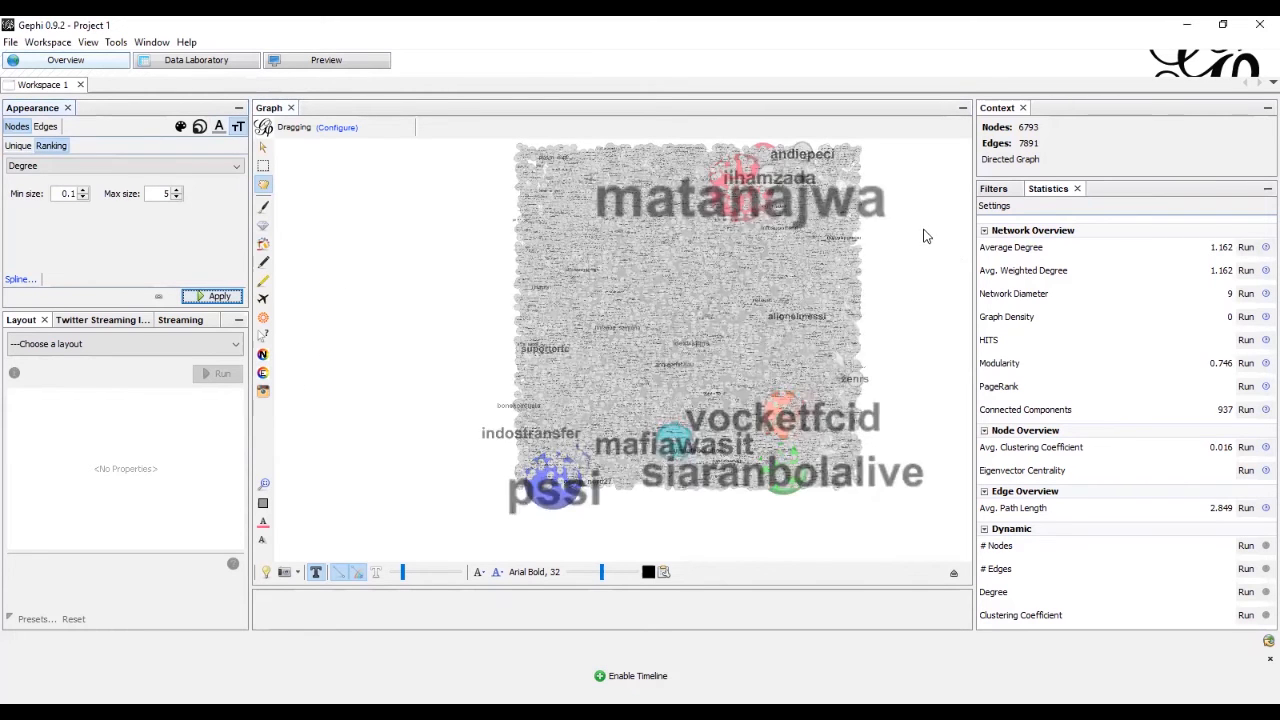
# - Run the Fruchterman Reingold layout with area 10000, gravity 10 and speed 1, and stop it after a short run
pyautogui.scroll(-1, 945, 230)
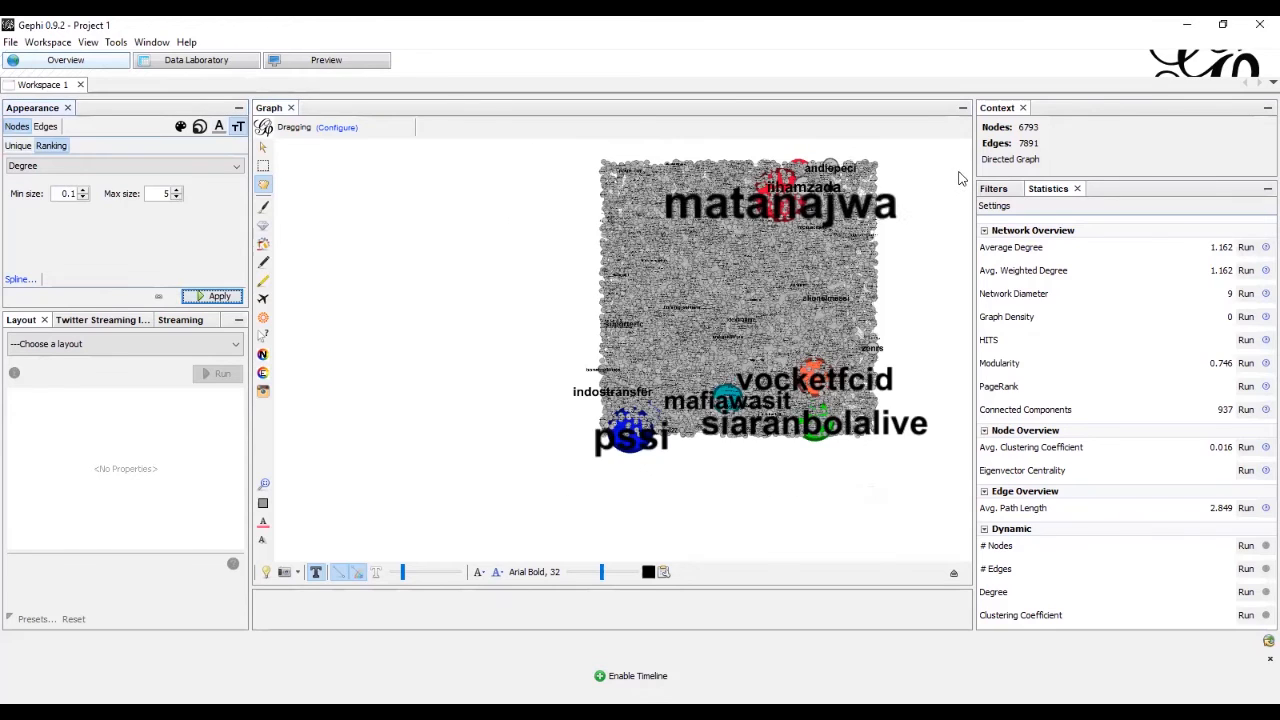
pyautogui.click(264, 487)
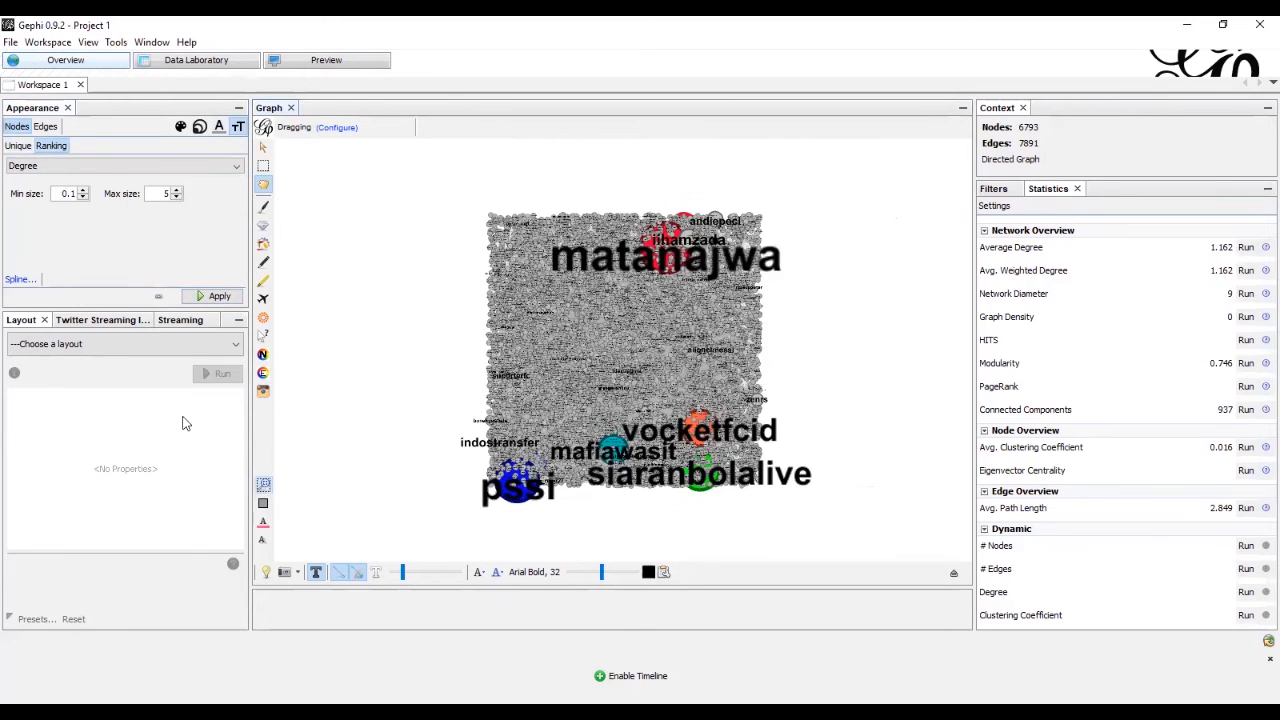
pyautogui.click(137, 346)
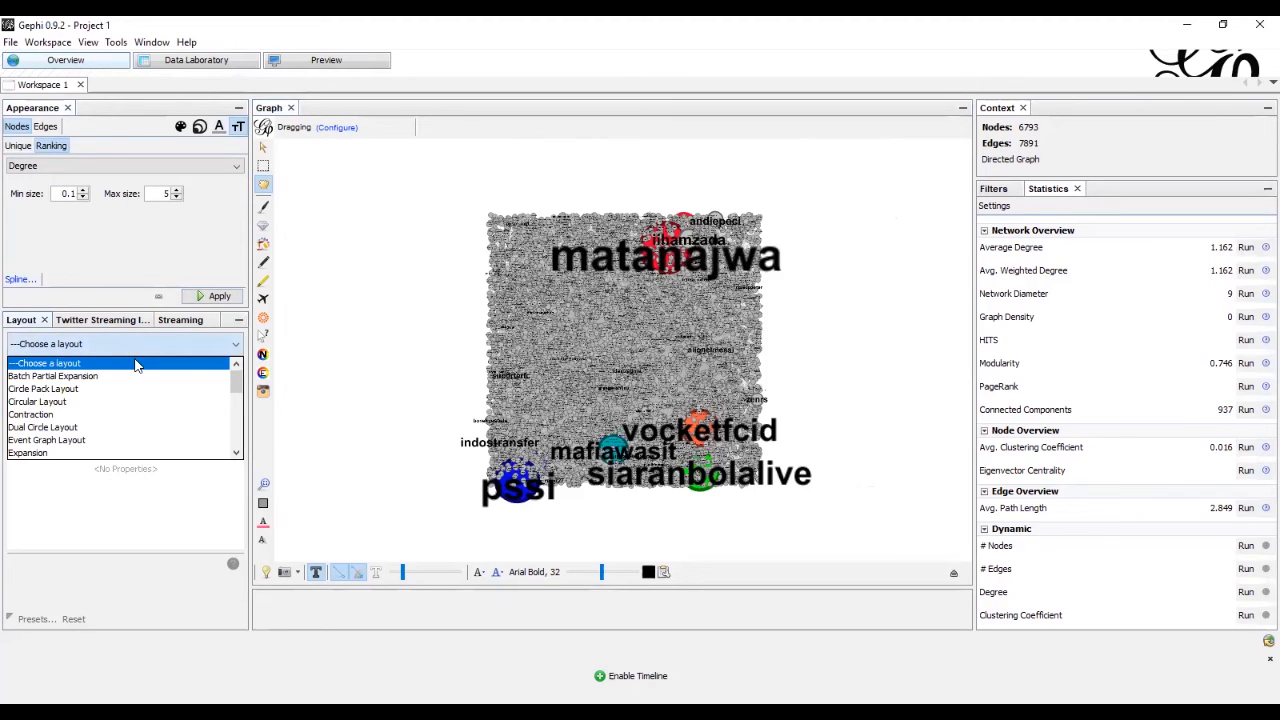
pyautogui.scroll(-2, 100, 400)
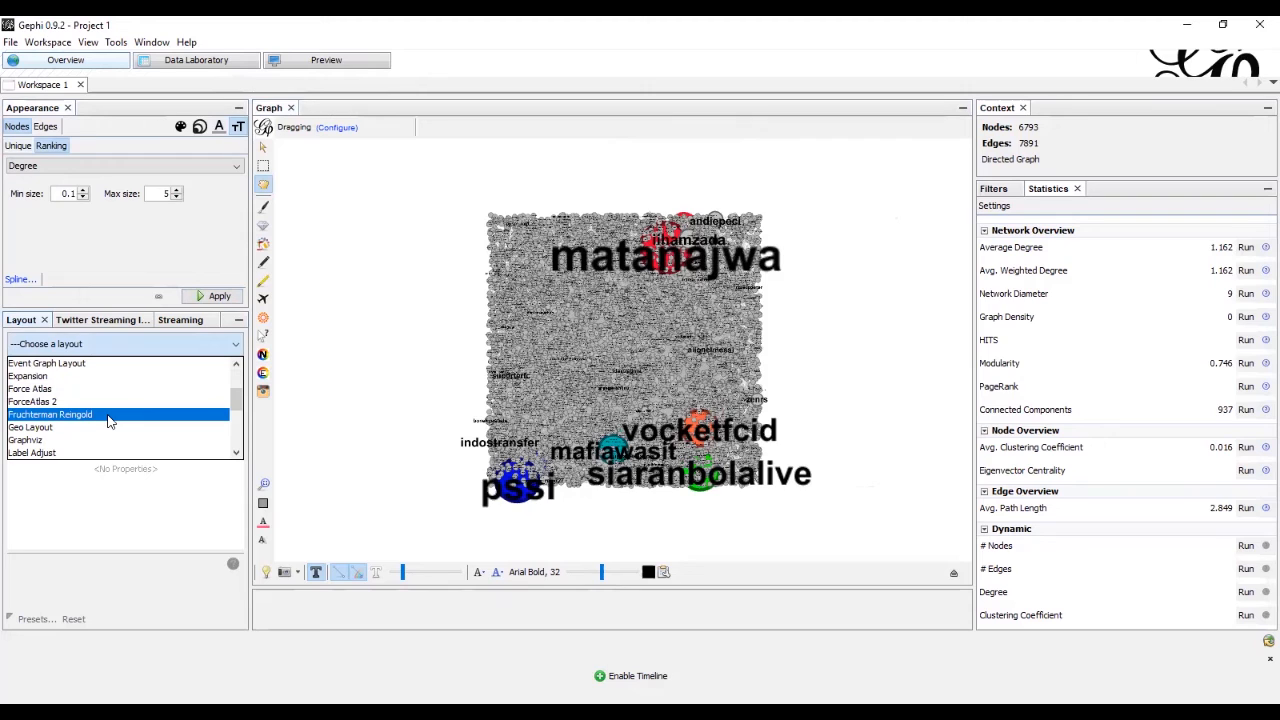
pyautogui.click(109, 421)
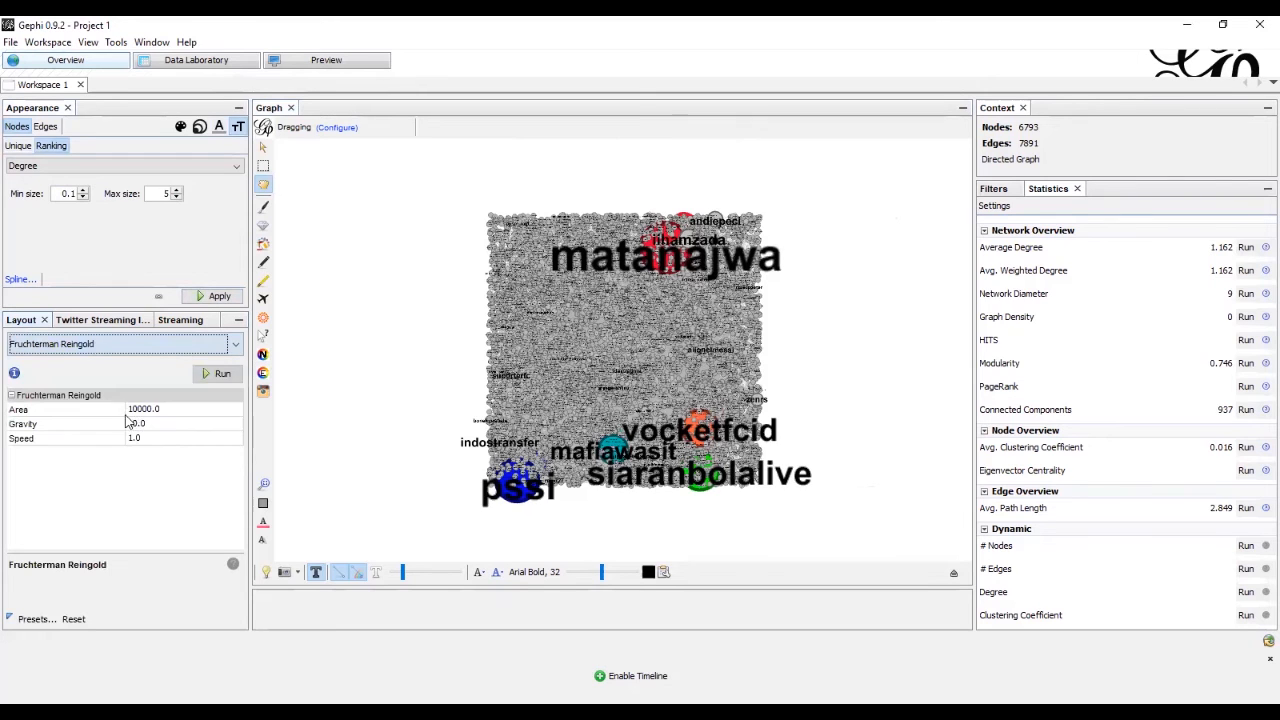
pyautogui.click(223, 375)
pyautogui.click(223, 375)
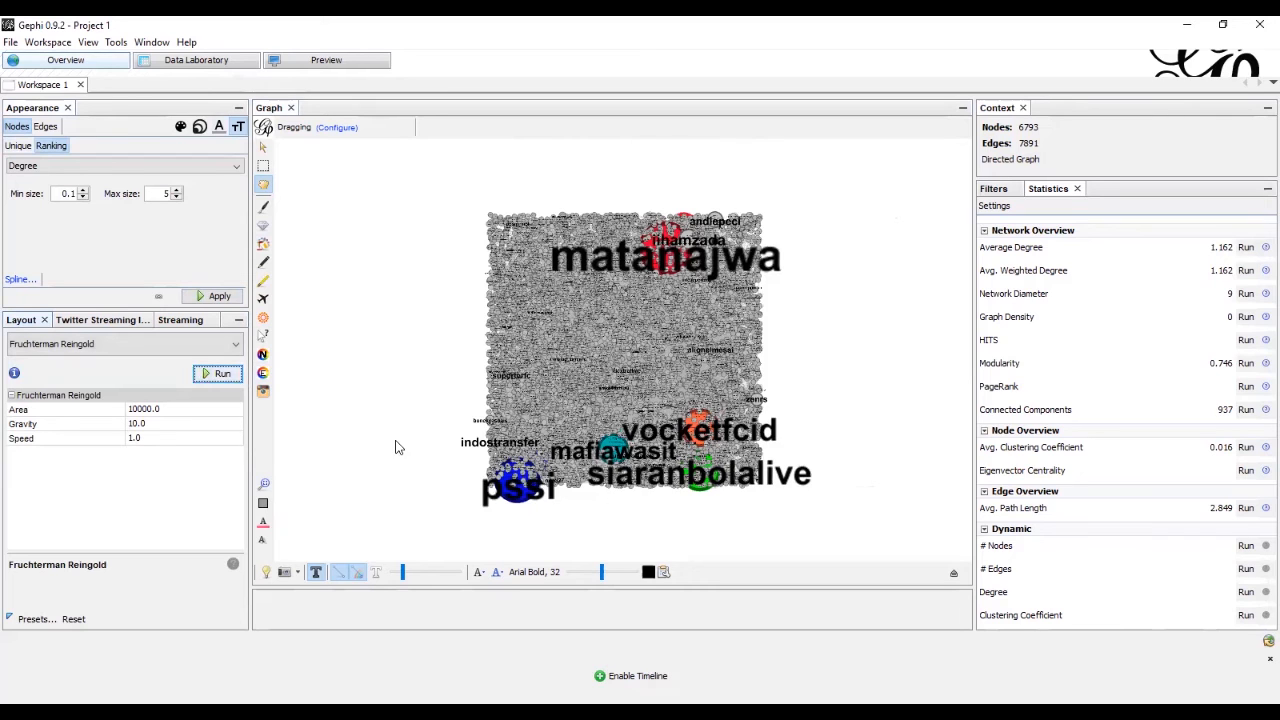
pyautogui.click(215, 375)
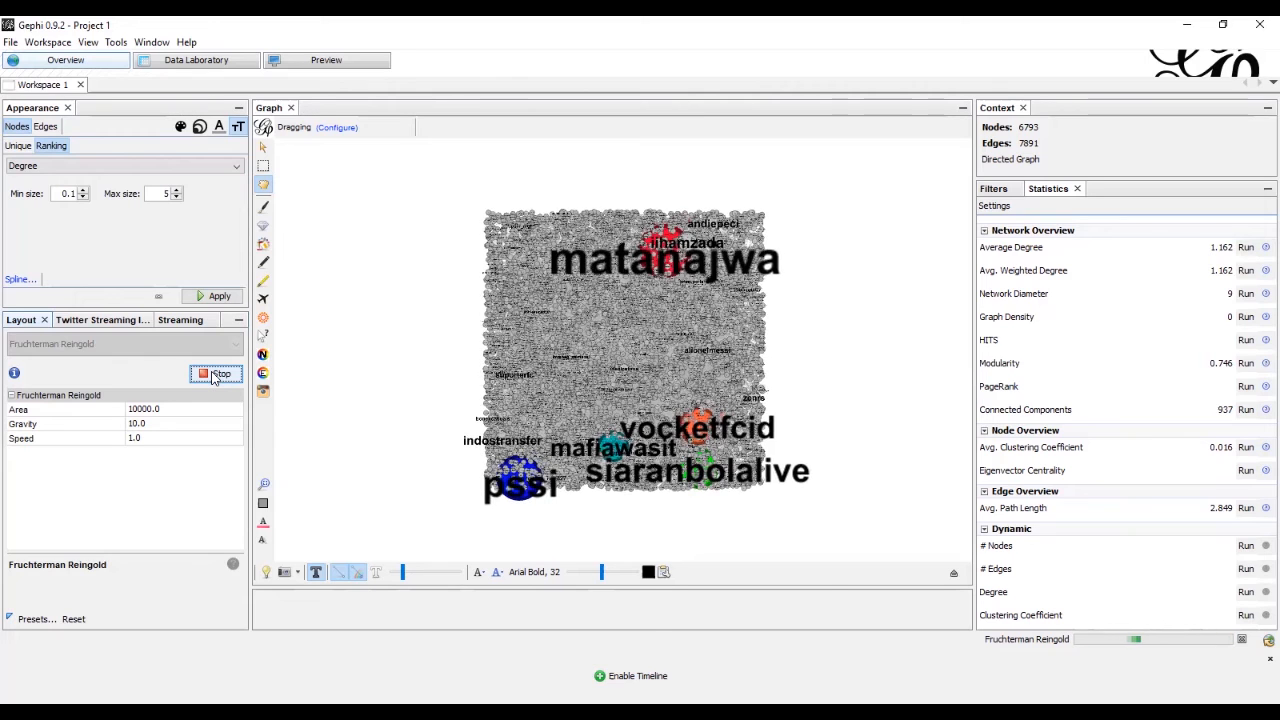
pyautogui.click(213, 376)
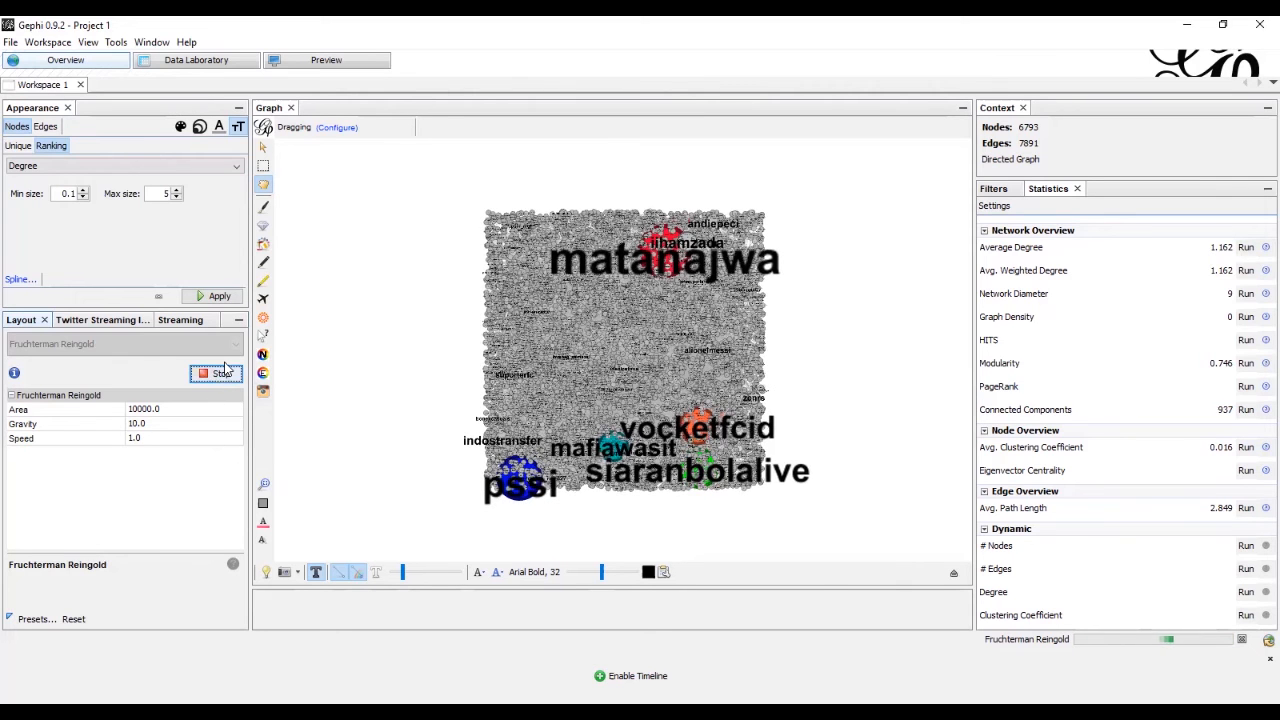
# - Run the Yifan Hu layout with optimal distance 100, relative strength 0.2 and initial step size 20
pyautogui.click(210, 344)
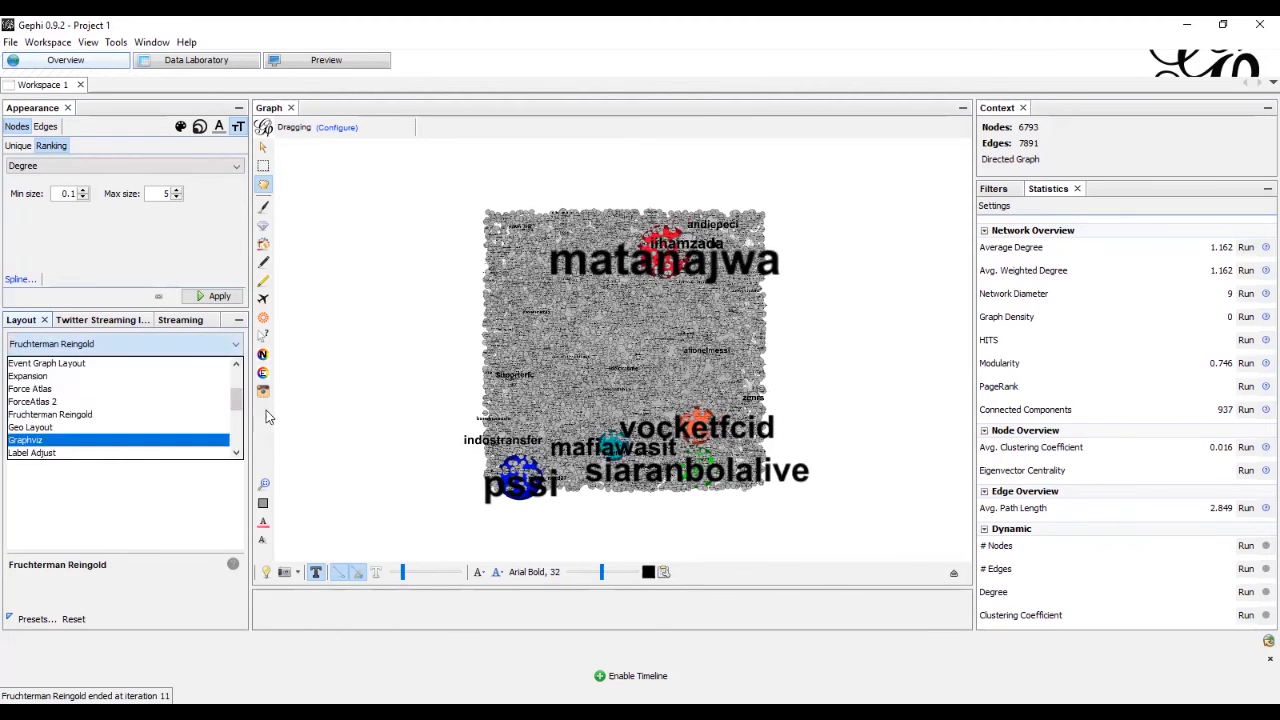
pyautogui.moveTo(235, 405); pyautogui.dragTo(226, 466)
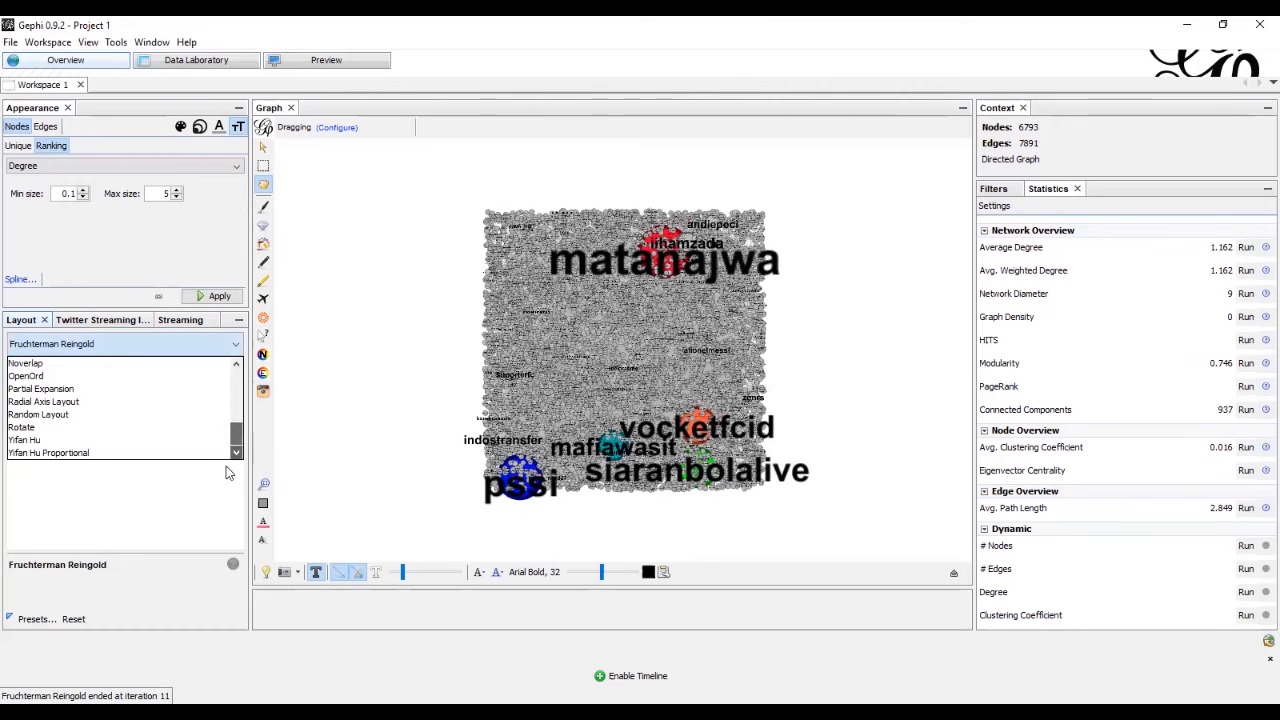
pyautogui.click(79, 440)
pyautogui.click(215, 375)
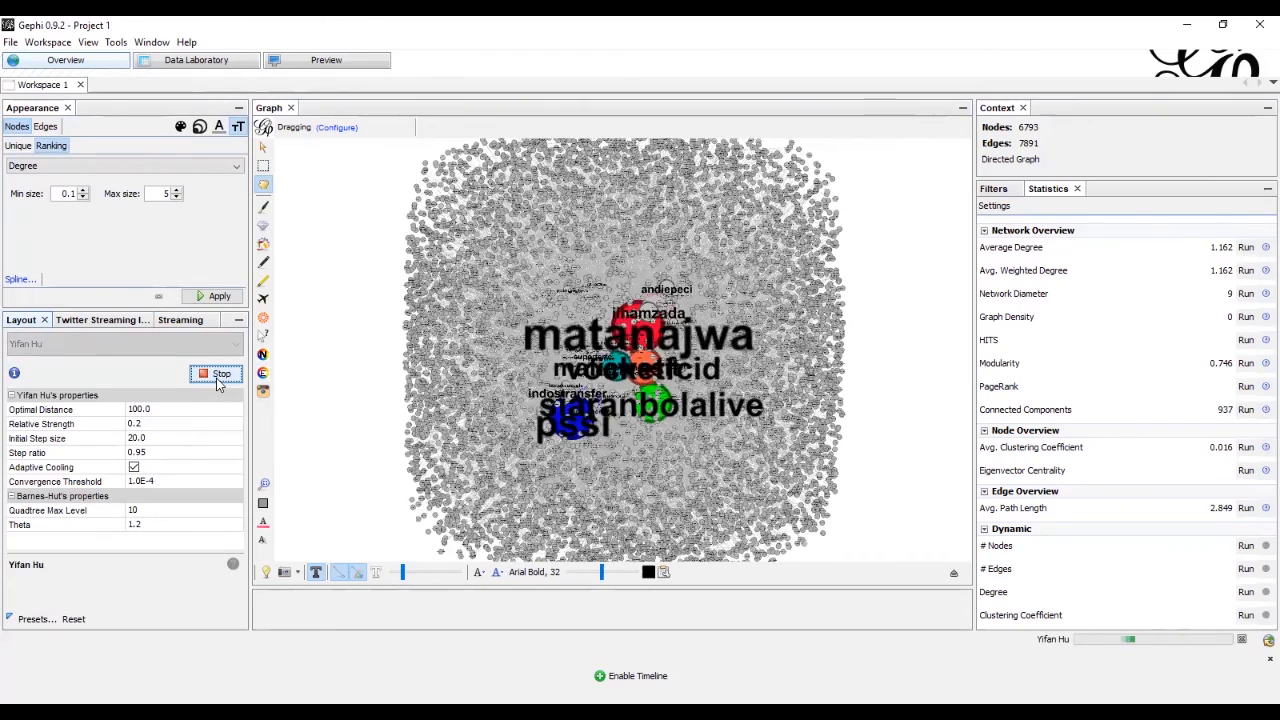
pyautogui.click(264, 485)
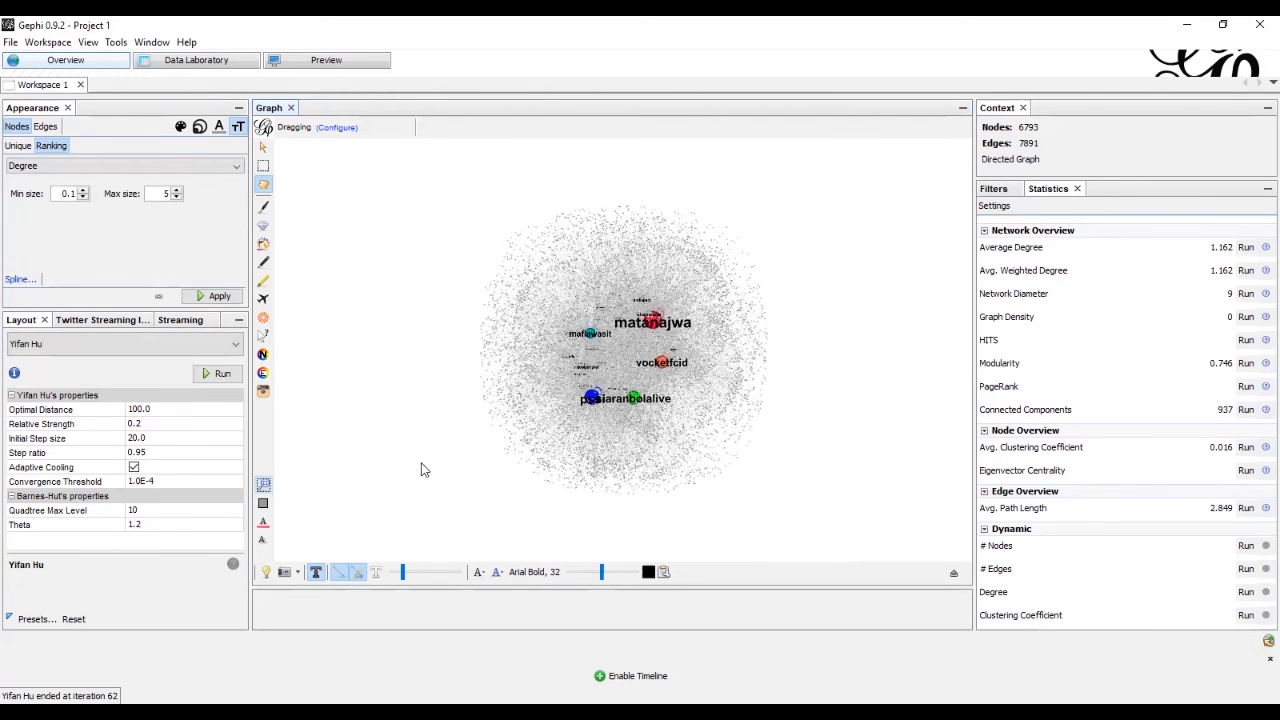
# - Run the Yifan Hu layout again to spread the clusters further, stop it and inspect the labelled hub nodes
pyautogui.click(219, 376)
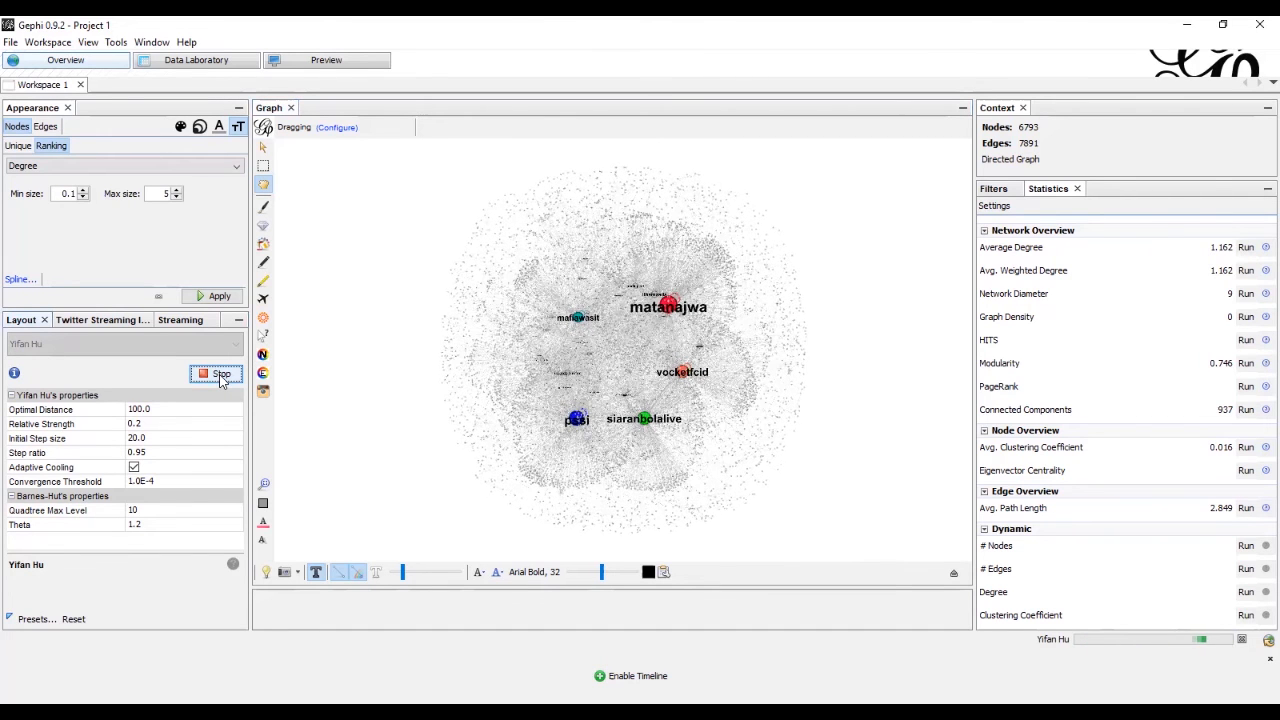
pyautogui.click(221, 378)
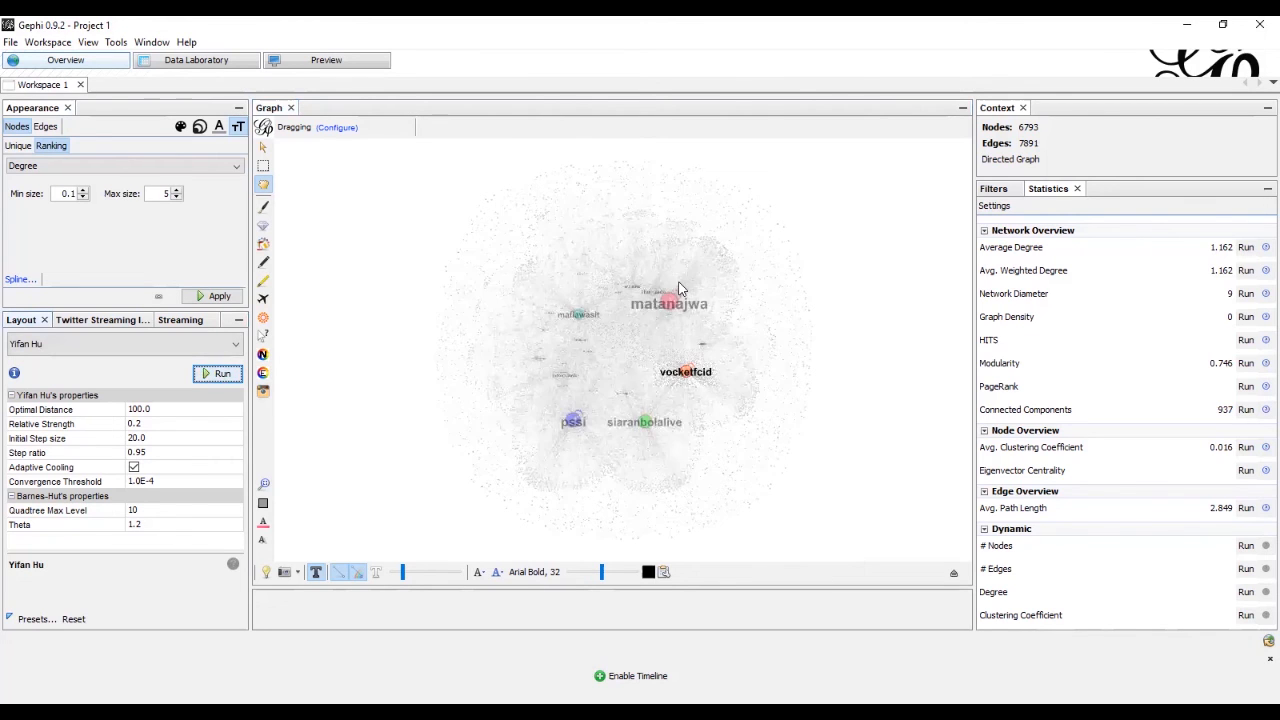
pyautogui.scroll(5, 676, 340)
pyautogui.scroll(3, 676, 340)
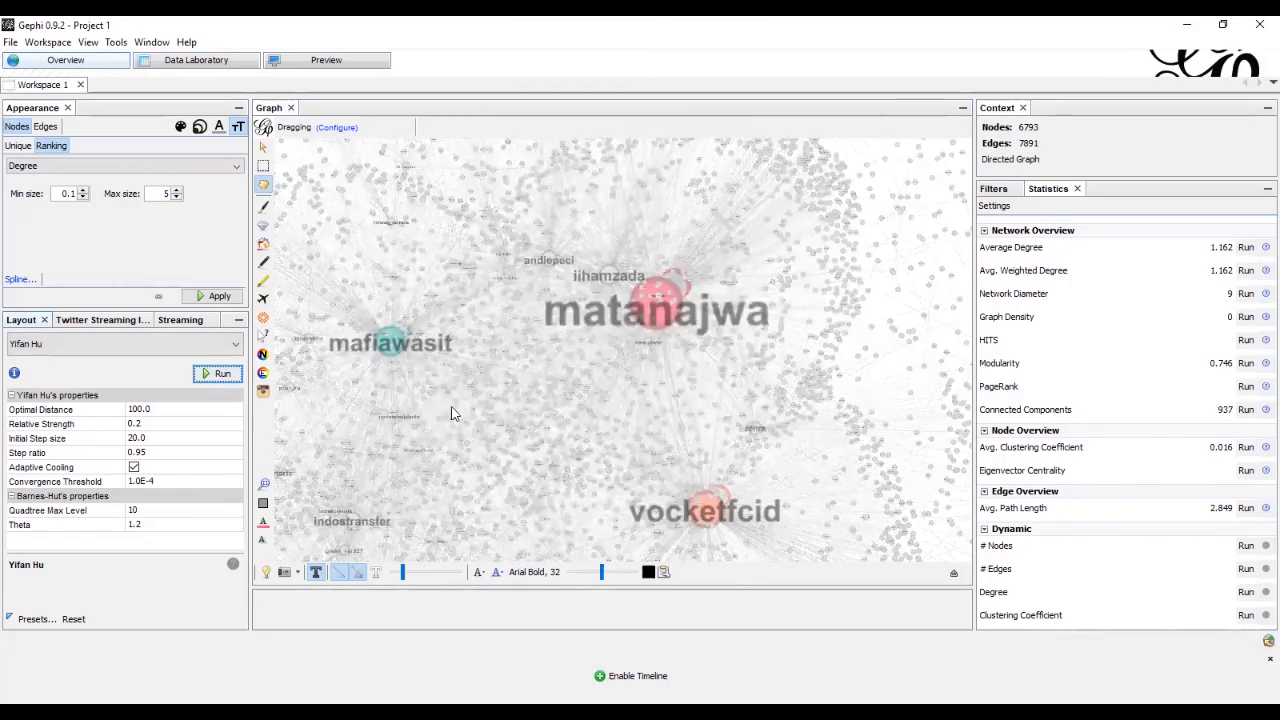
pyautogui.scroll(-3, 446, 397)
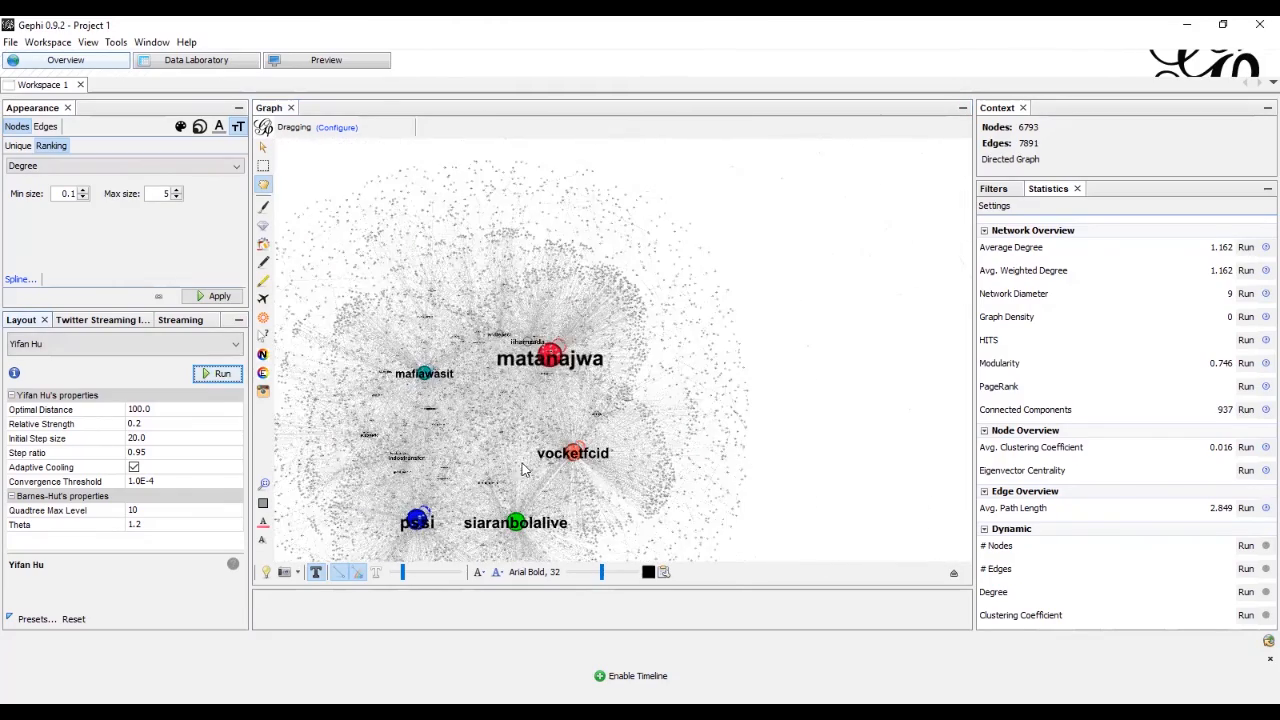
# - Centre the whole network in the graph view and examine its labelled hubs and the scattered nodes at the outer edge
pyautogui.scroll(1, 428, 527)
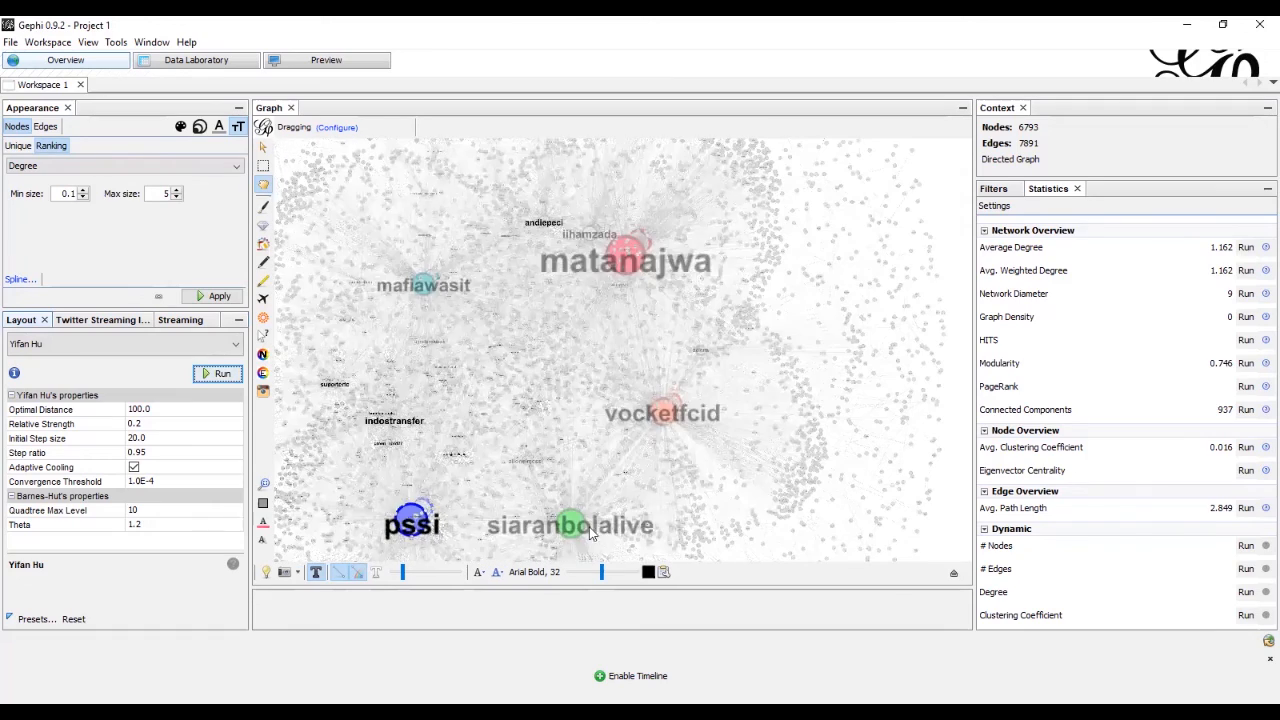
pyautogui.scroll(-3, 588, 512)
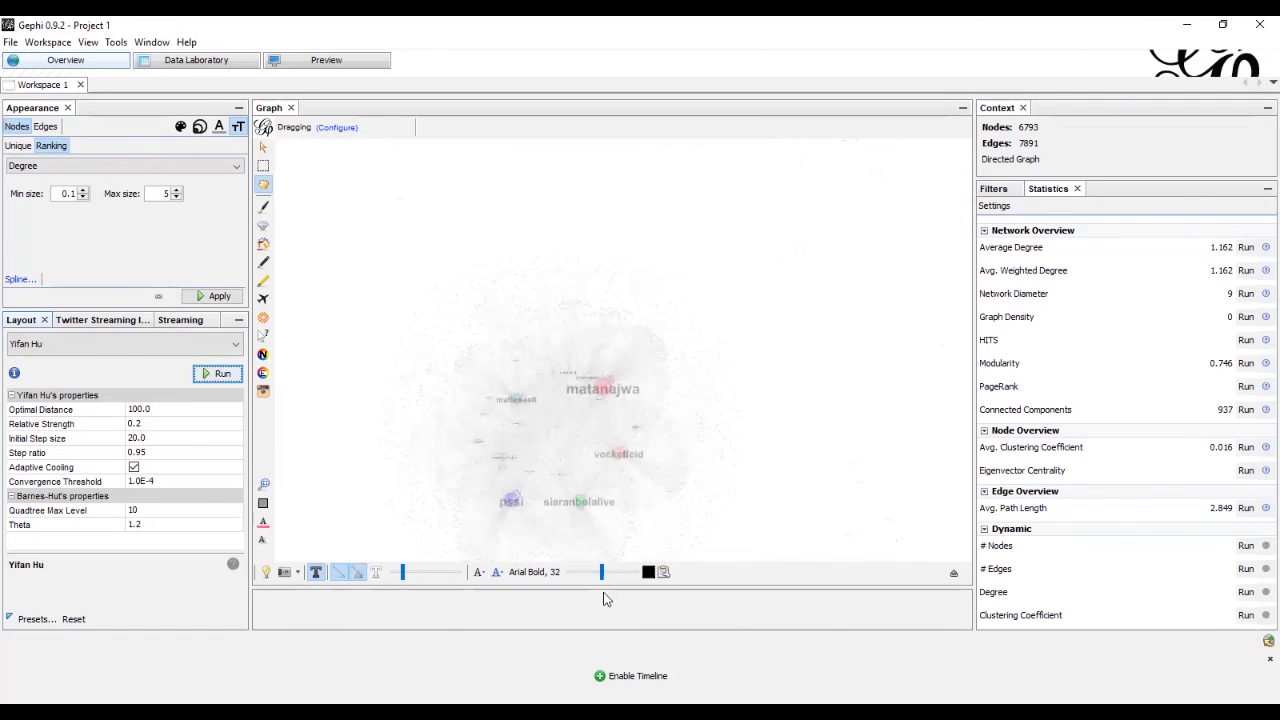
pyautogui.click(264, 484)
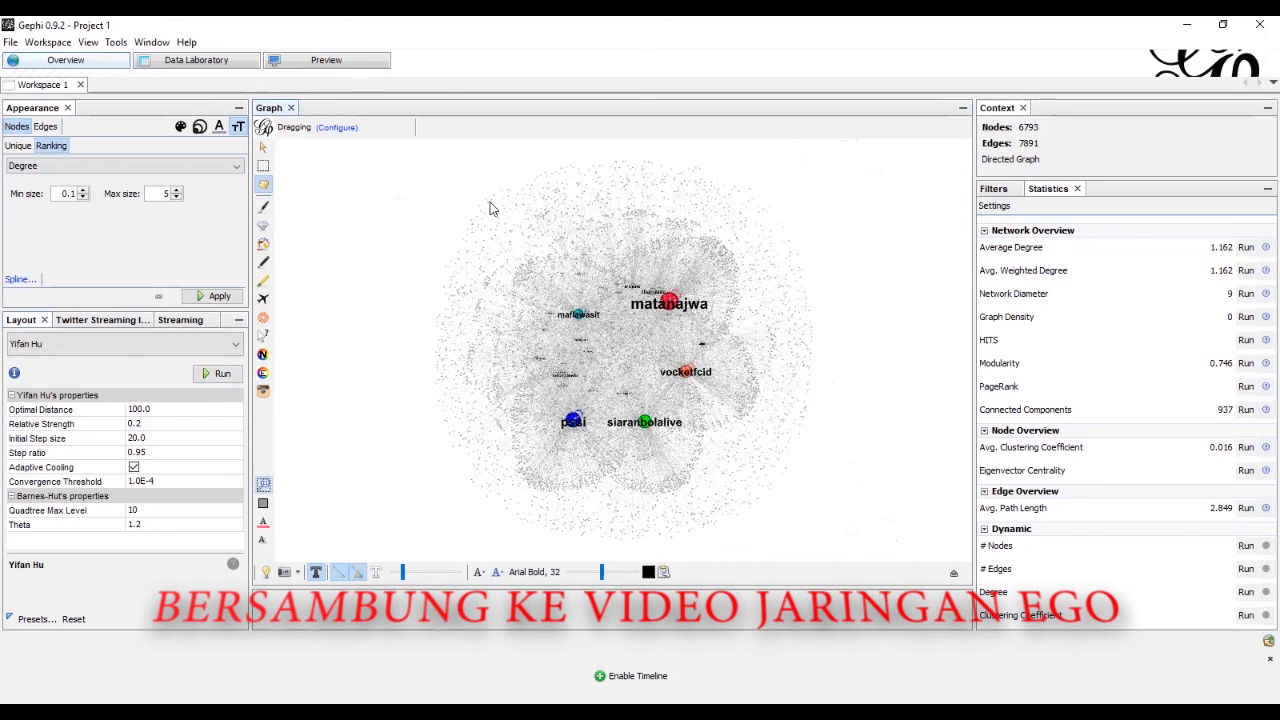
pyautogui.scroll(10, 490, 208)
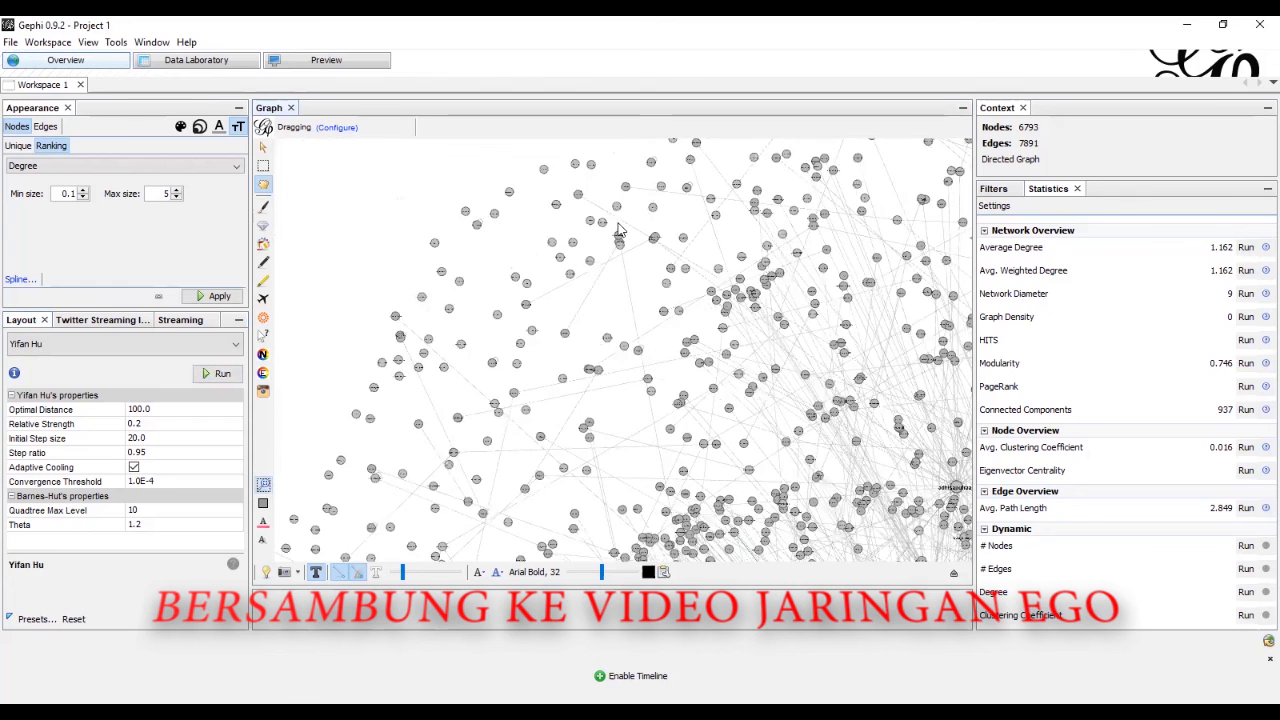
pyautogui.scroll(-10, 618, 230)
pyautogui.scroll(3, 912, 407)
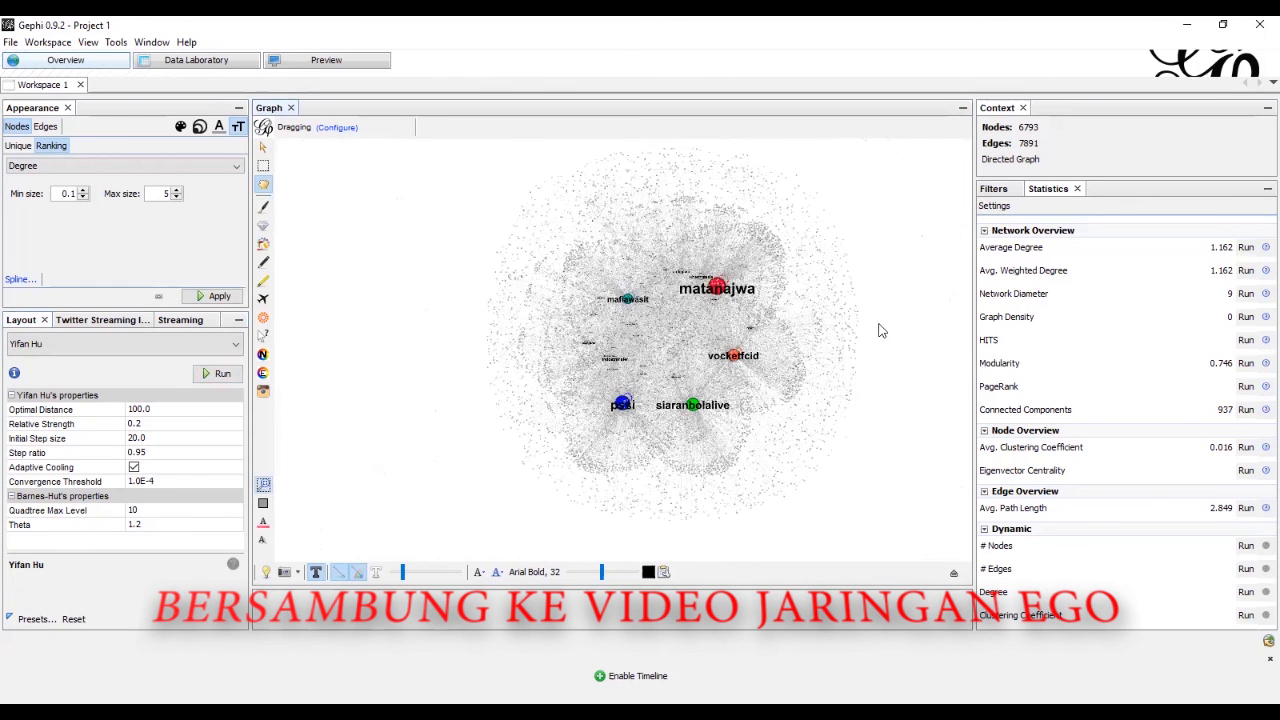
# - Show the library of available graph filters in place of the statistics
pyautogui.click(999, 193)
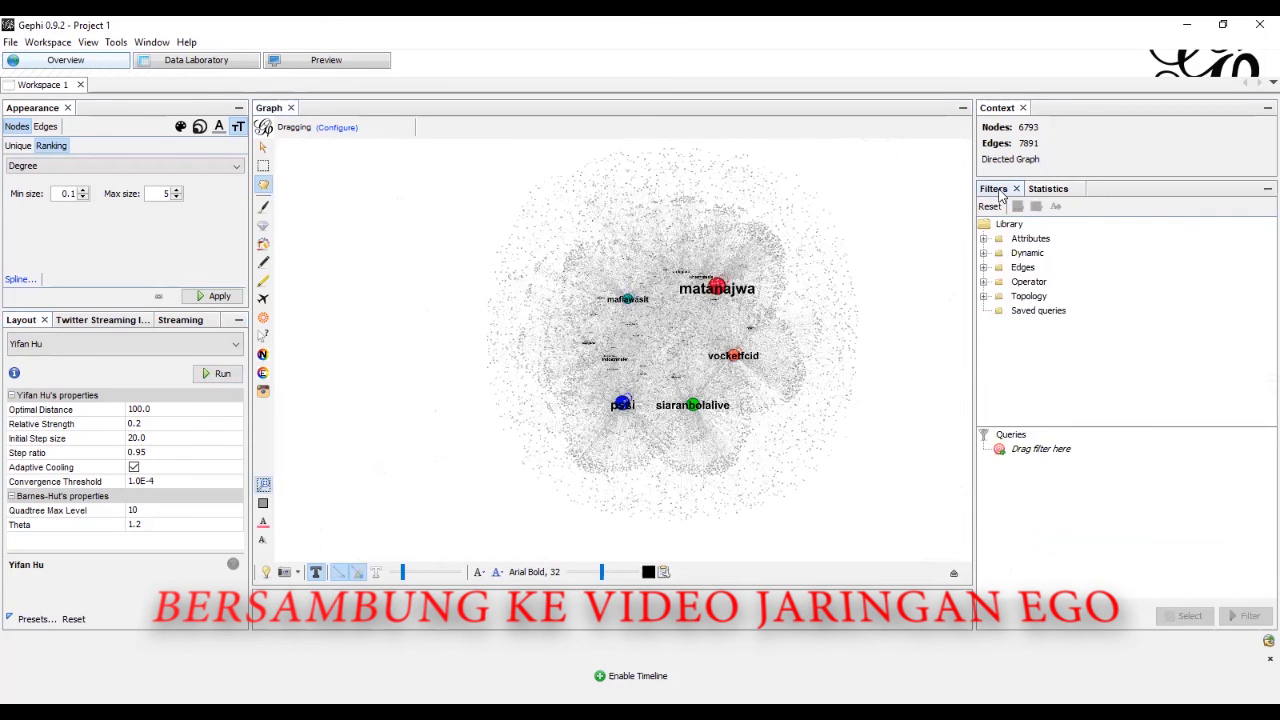